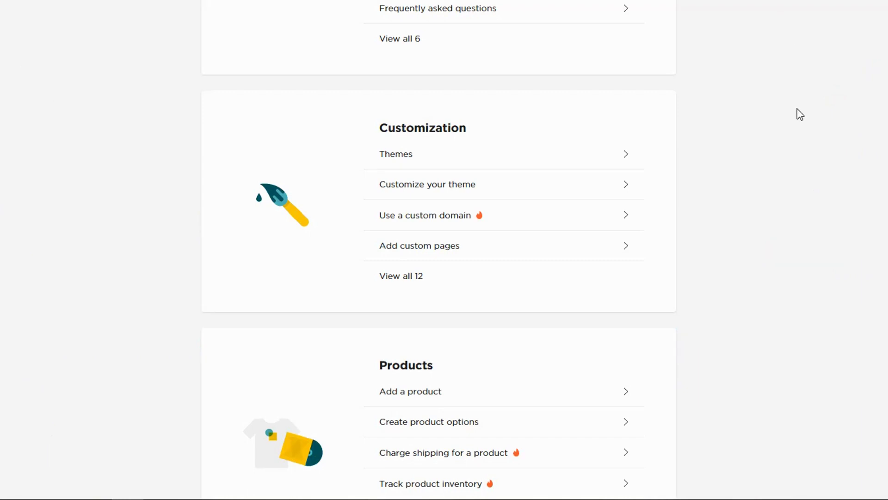
Step: Scroll through the Examples showcase of artists' Big Cartel shops
{"action": "scroll", "coordinate": [795, 117], "scroll_direction": "down", "scroll_amount": 2}
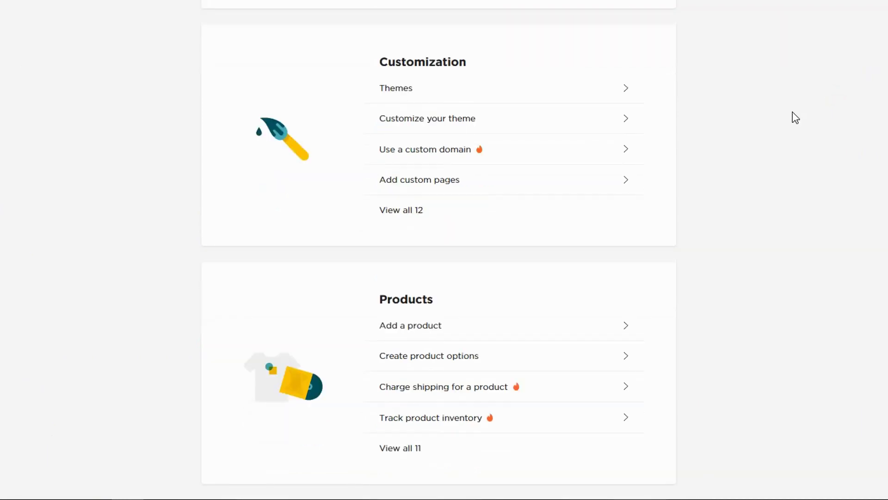
{"action": "scroll", "coordinate": [794, 116], "scroll_direction": "up", "scroll_amount": 8}
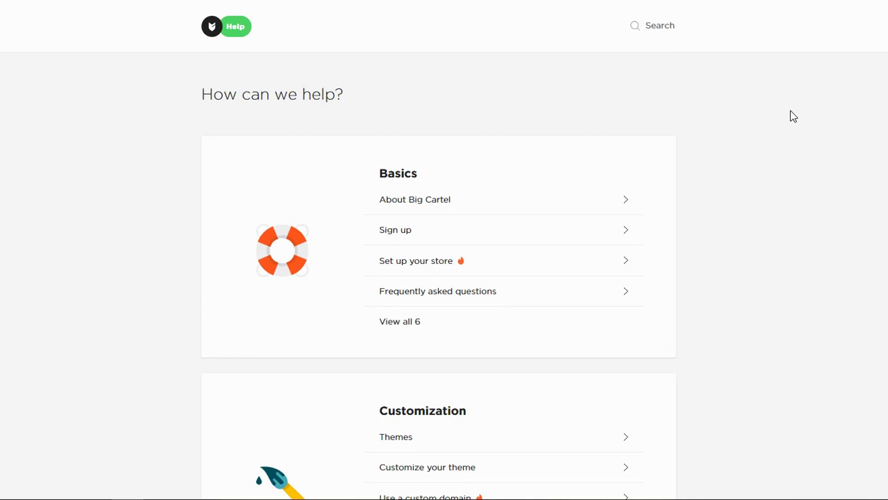
{"action": "scroll", "coordinate": [444, 250], "scroll_direction": "down", "scroll_amount": 2}
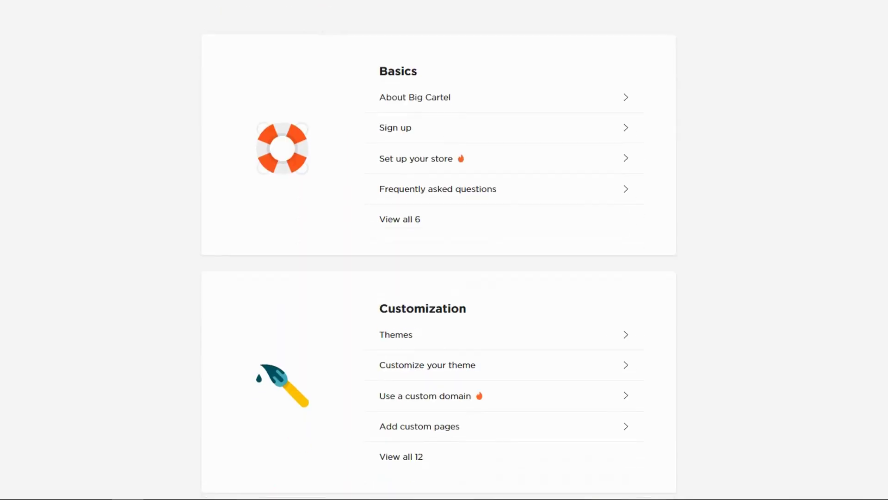
{"action": "scroll", "coordinate": [438, 264], "scroll_direction": "down", "scroll_amount": 12}
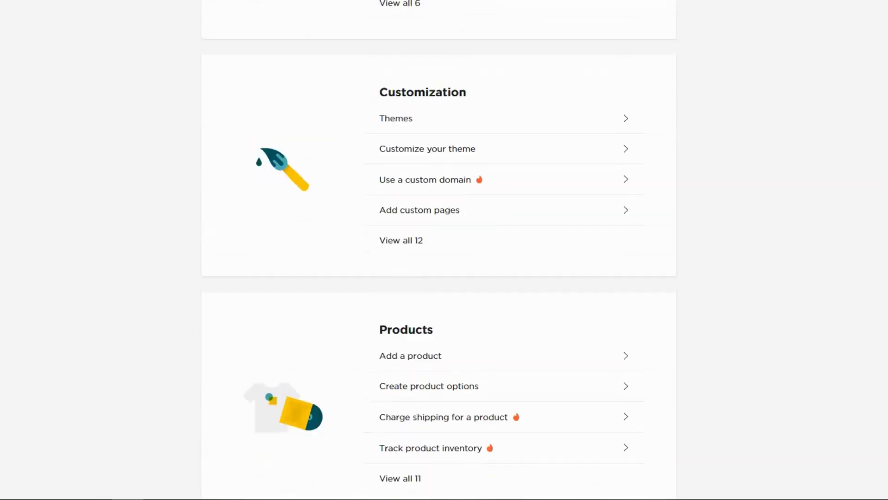
{"action": "scroll", "coordinate": [438, 249], "scroll_direction": "down", "scroll_amount": 20}
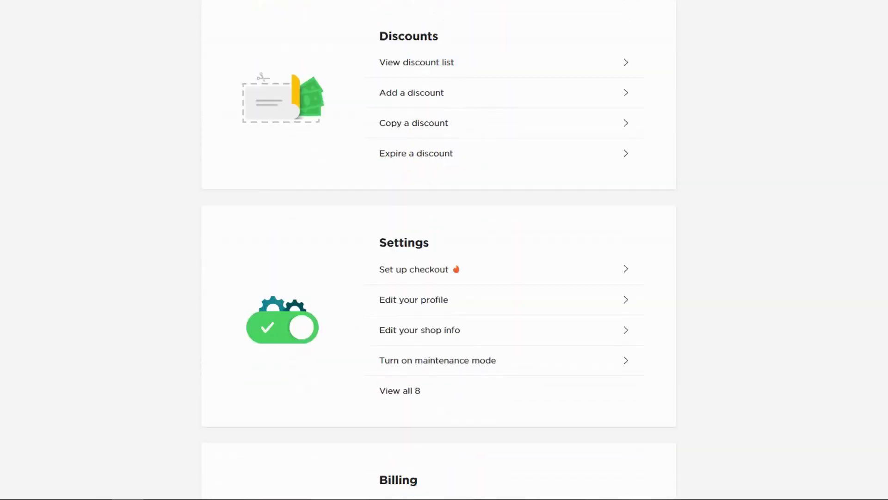
{"action": "scroll", "coordinate": [438, 250], "scroll_direction": "down", "scroll_amount": 11}
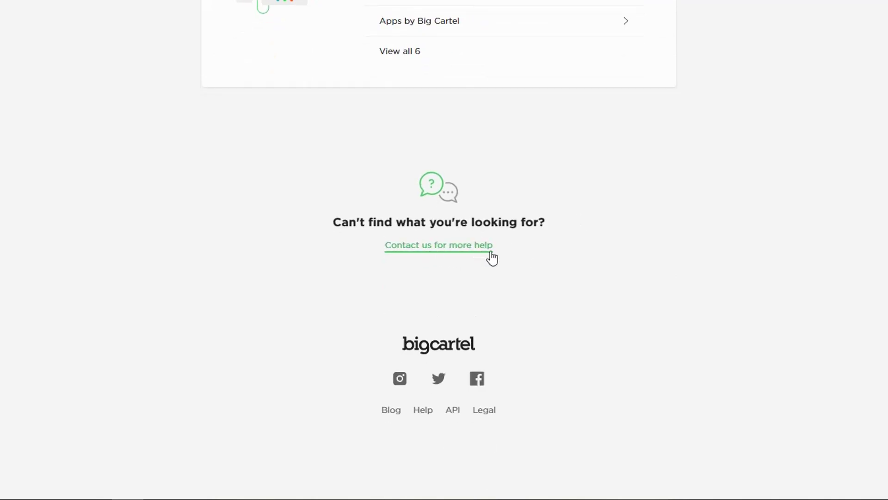
{"action": "left_click", "coordinate": [456, 246]}
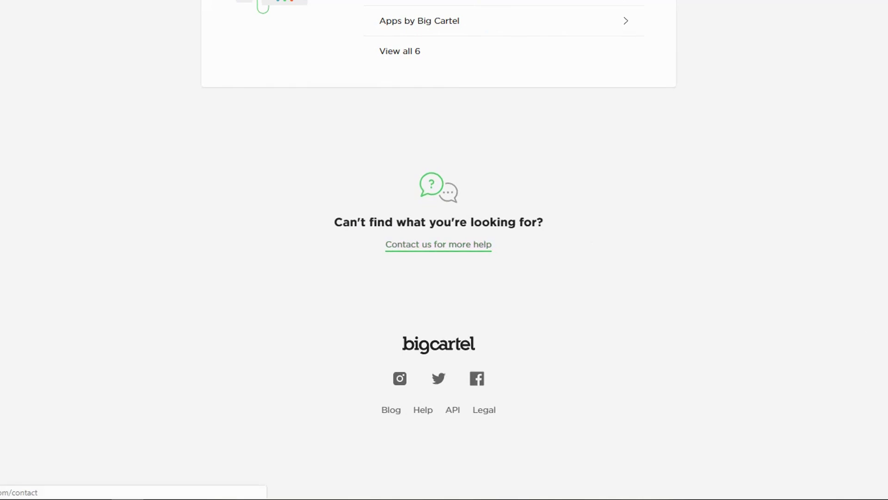
{"action": "scroll", "coordinate": [439, 250], "scroll_direction": "up", "scroll_amount": 20}
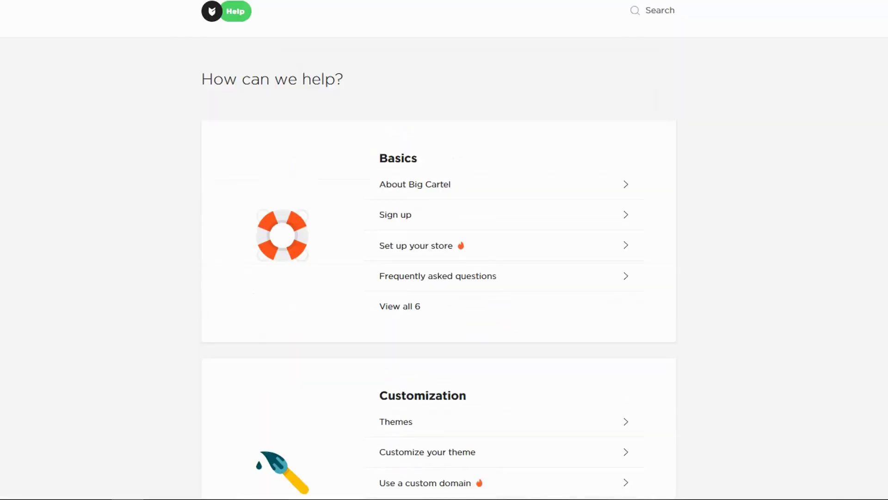
{"action": "scroll", "coordinate": [840, 87], "scroll_direction": "up", "scroll_amount": 1}
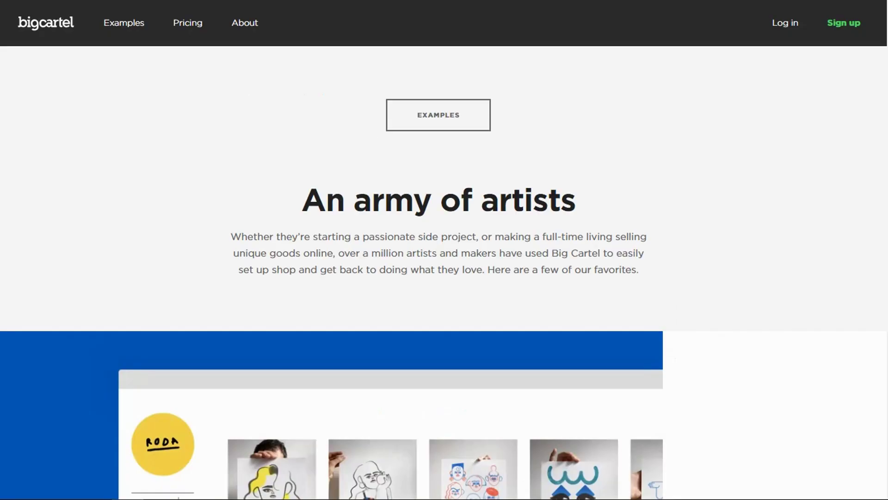
{"action": "scroll", "coordinate": [163, 143], "scroll_direction": "down", "scroll_amount": 15}
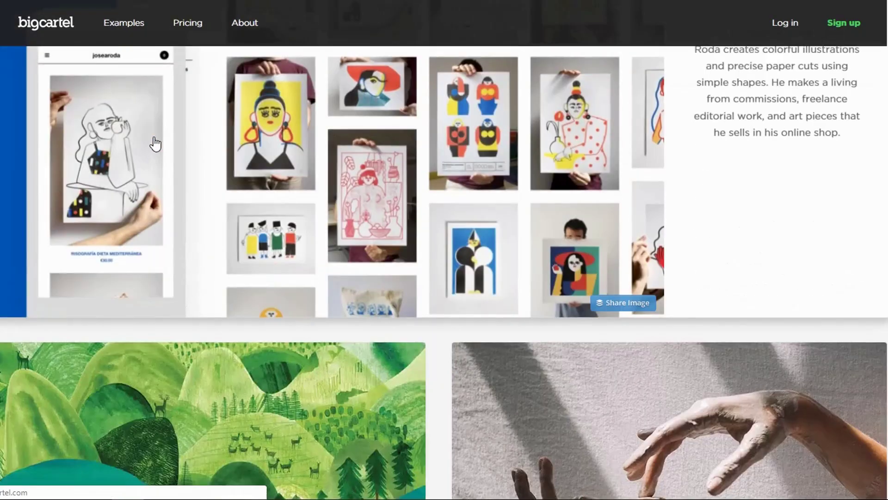
{"action": "scroll", "coordinate": [154, 143], "scroll_direction": "down", "scroll_amount": 18}
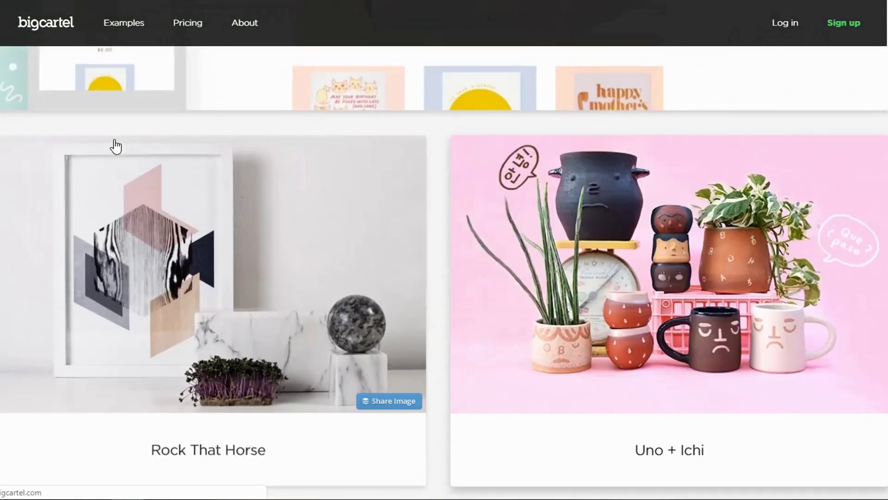
{"action": "scroll", "coordinate": [111, 144], "scroll_direction": "down", "scroll_amount": 6}
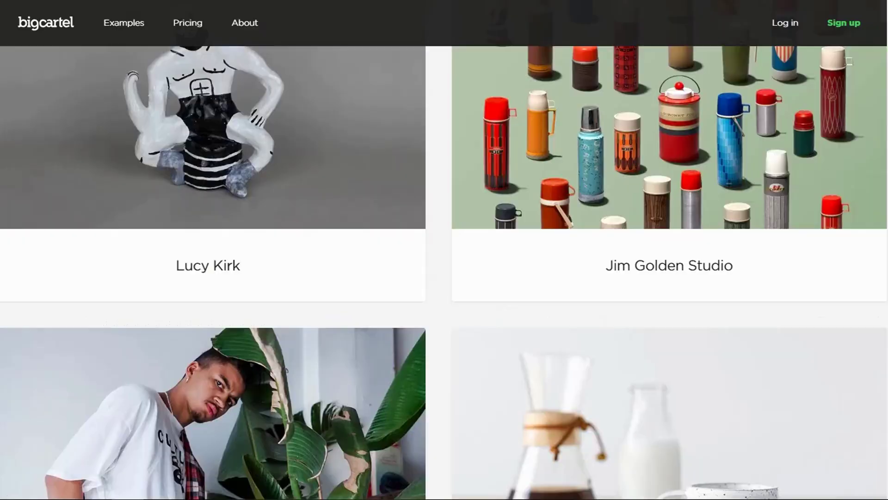
{"action": "key", "text": "Home"}
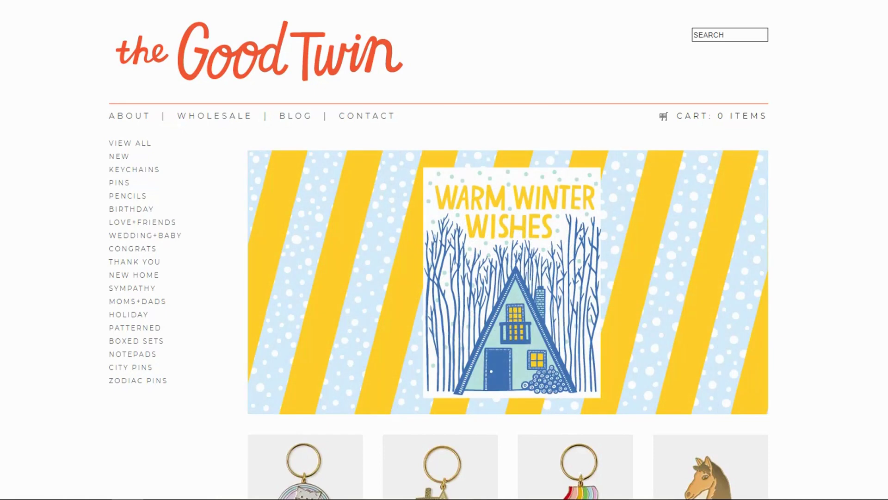
Step: Browse The Good Twin store's product grid from top to bottom
{"action": "scroll", "coordinate": [439, 250], "scroll_direction": "down", "scroll_amount": 20}
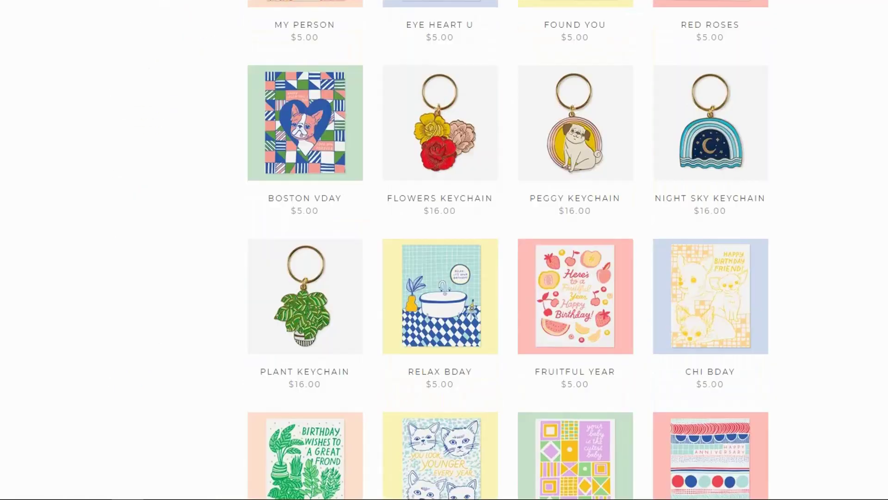
{"action": "scroll", "coordinate": [438, 250], "scroll_direction": "down", "scroll_amount": 20}
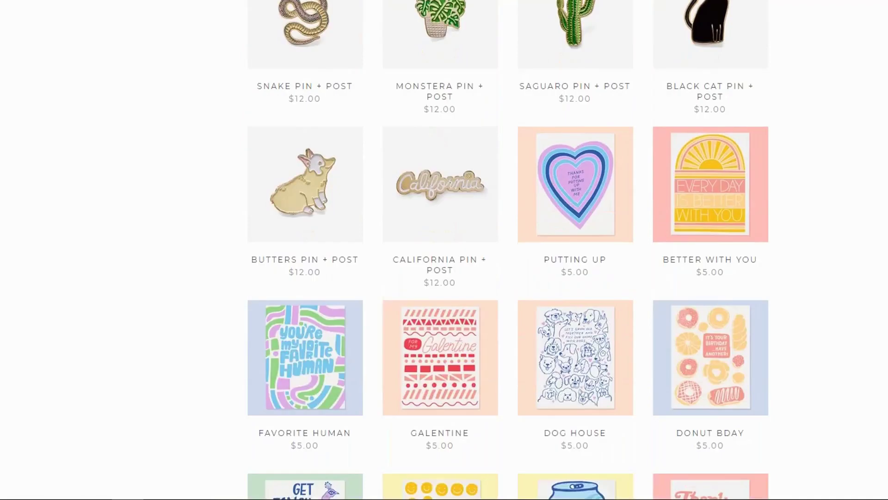
{"action": "scroll", "coordinate": [439, 250], "scroll_direction": "down", "scroll_amount": 20}
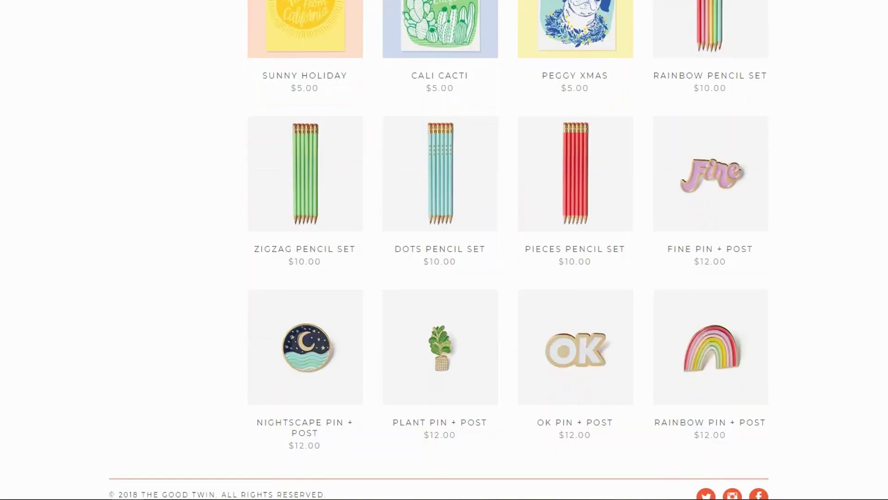
{"action": "scroll", "coordinate": [439, 250], "scroll_direction": "down", "scroll_amount": 2}
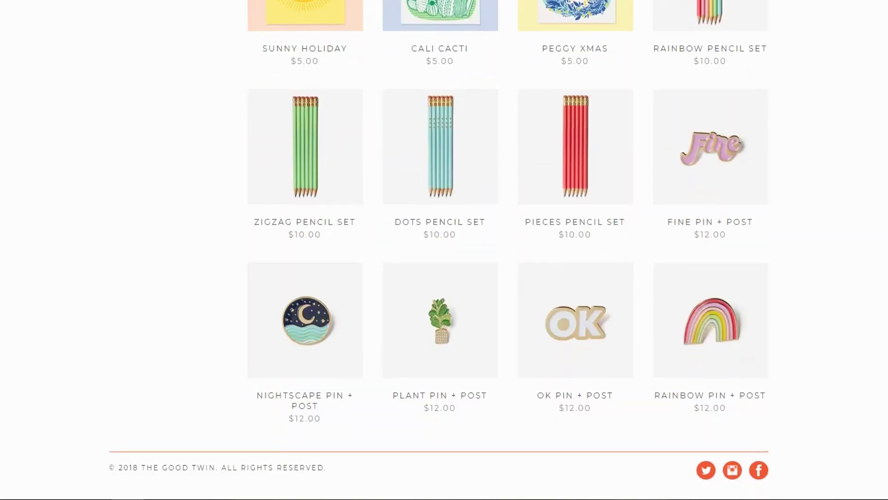
{"action": "key", "text": "Home"}
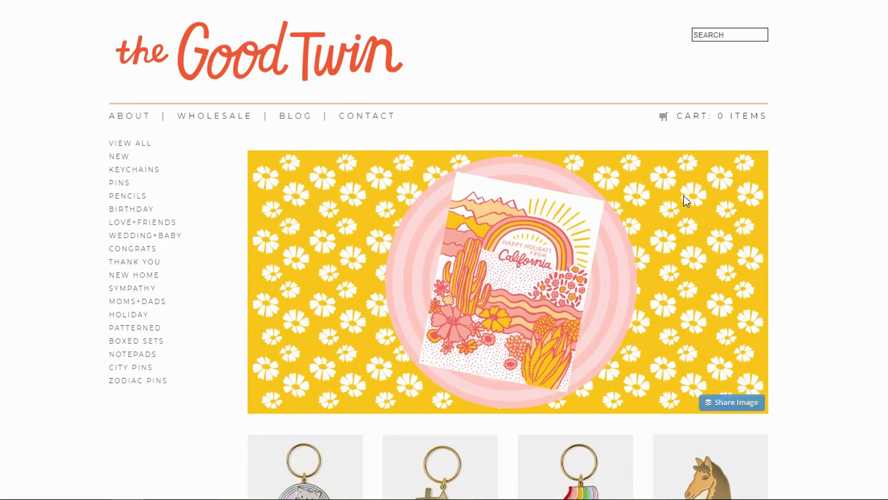
{"action": "scroll", "coordinate": [857, 297], "scroll_direction": "down", "scroll_amount": 10}
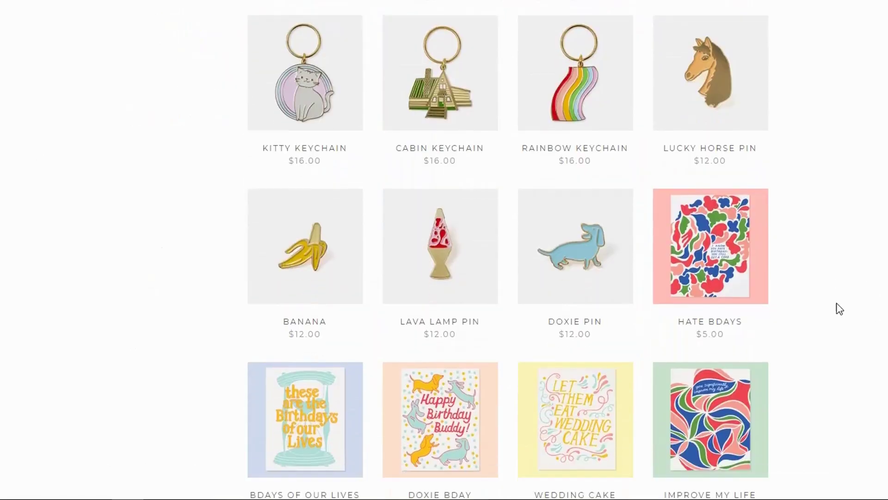
{"action": "scroll", "coordinate": [508, 250], "scroll_direction": "down", "scroll_amount": 20}
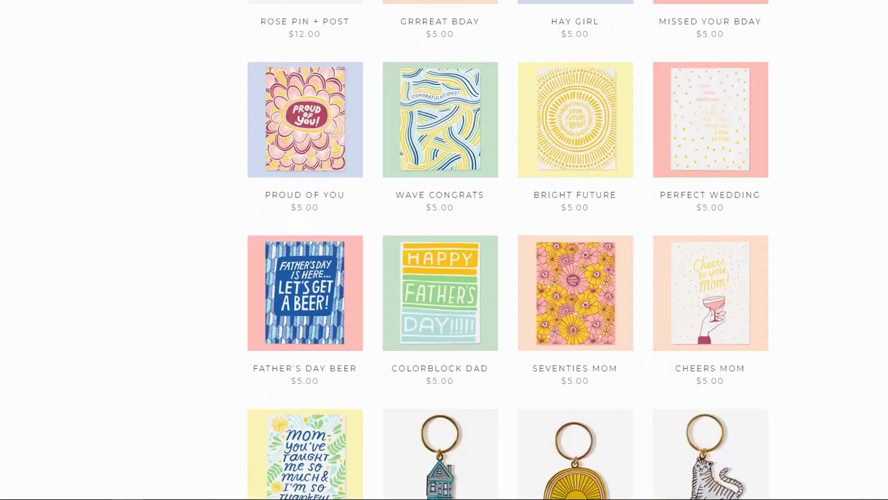
{"action": "scroll", "coordinate": [508, 250], "scroll_direction": "down", "scroll_amount": 12}
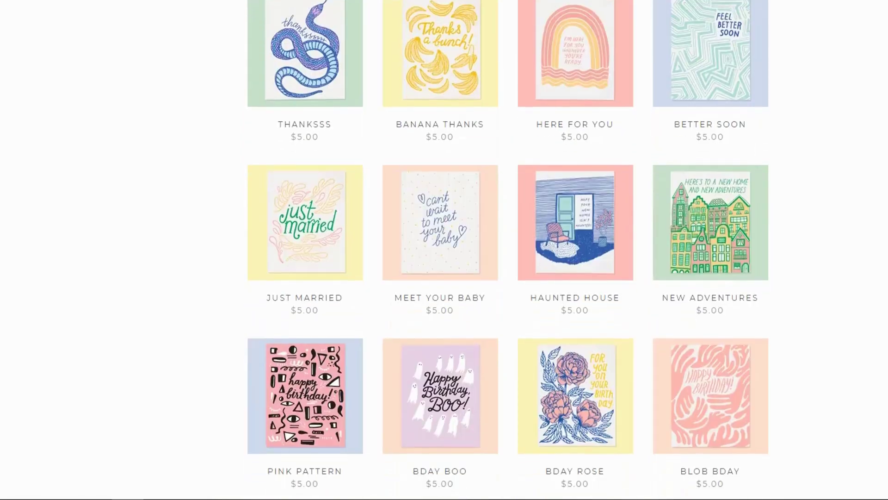
{"action": "scroll", "coordinate": [508, 250], "scroll_direction": "up", "scroll_amount": 3}
{"action": "scroll", "coordinate": [508, 250], "scroll_direction": "down", "scroll_amount": 2}
{"action": "scroll", "coordinate": [508, 250], "scroll_direction": "down", "scroll_amount": 10}
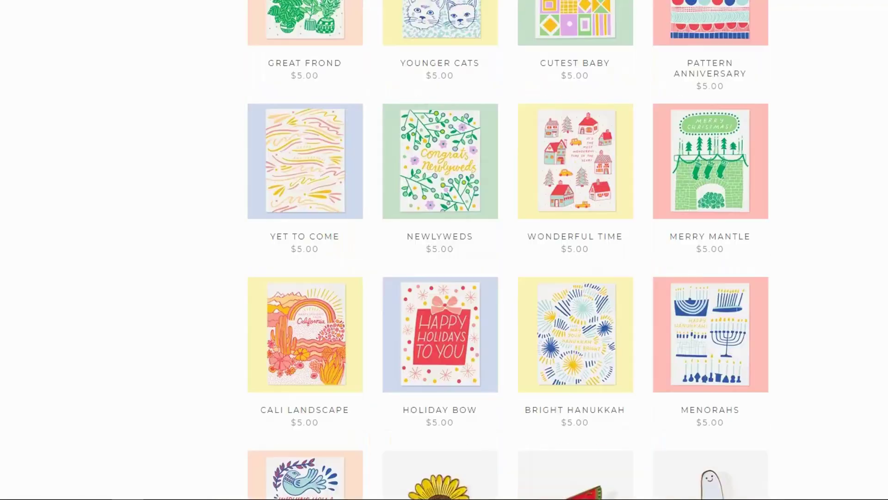
{"action": "key", "text": "Home"}
{"action": "scroll", "coordinate": [225, 78], "scroll_direction": "down", "scroll_amount": 3}
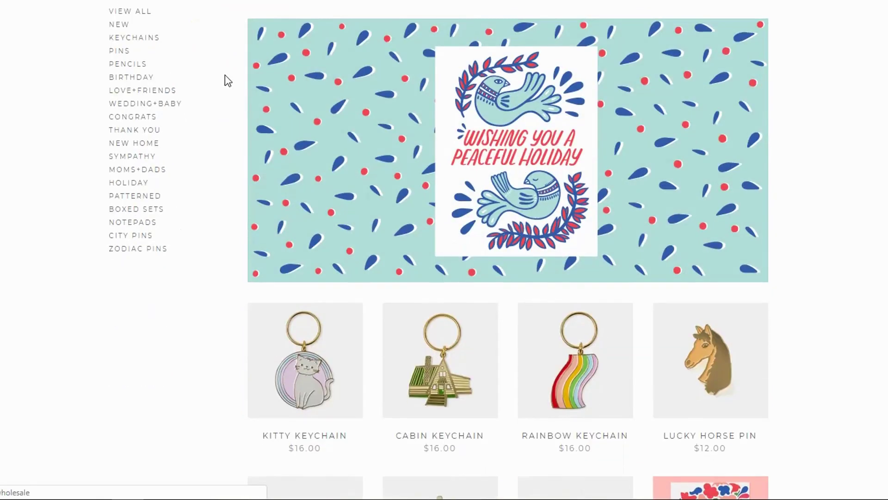
{"action": "scroll", "coordinate": [226, 82], "scroll_direction": "up", "scroll_amount": 3}
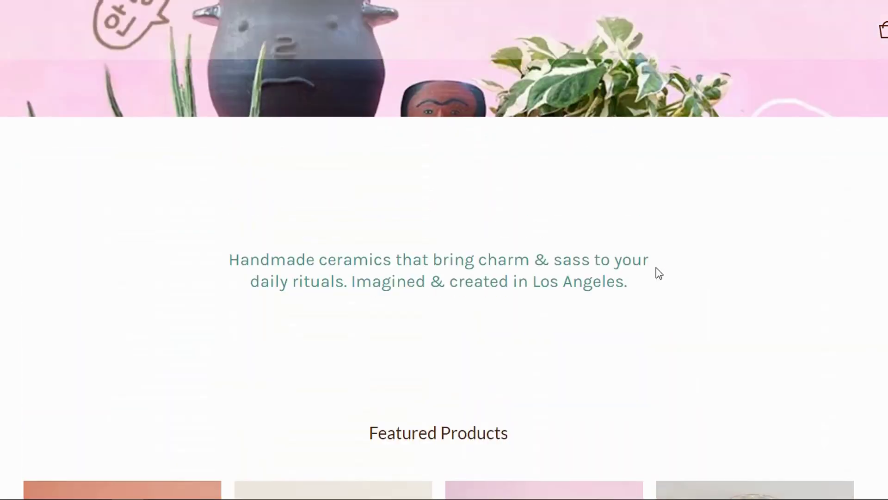
{"action": "scroll", "coordinate": [659, 272], "scroll_direction": "down", "scroll_amount": 8}
{"action": "scroll", "coordinate": [659, 272], "scroll_direction": "down", "scroll_amount": 20}
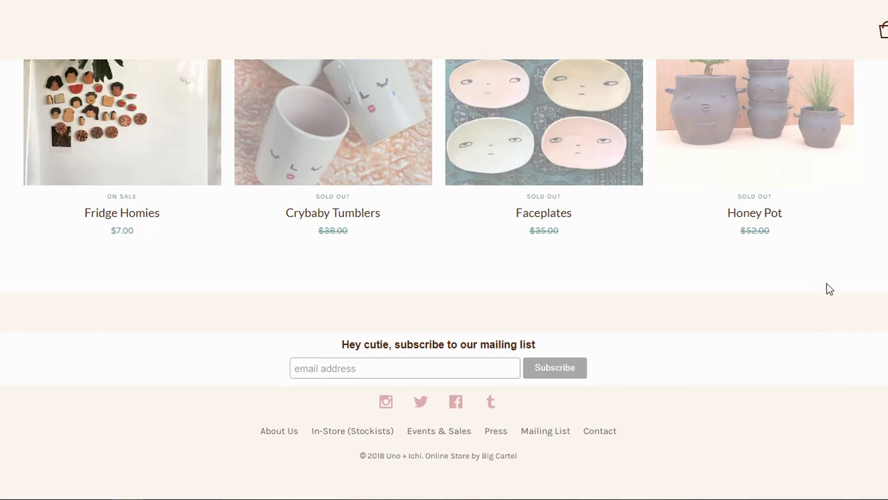
Step: Scroll the Uno + Ichi featured products down to Honey Pot's price
{"action": "left_click_drag", "start_coordinate": [886, 407], "coordinate": [886, 195]}
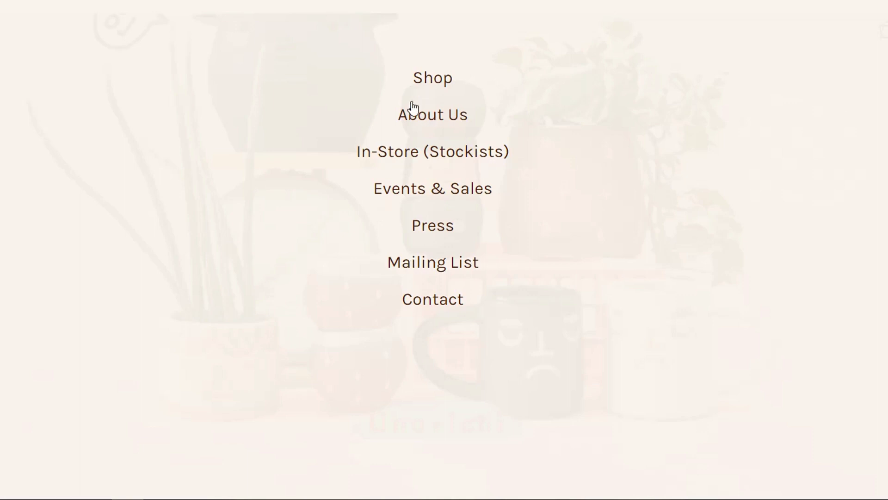
Step: Open the Uno + Ichi About Us page and scroll through it
{"action": "left_click", "coordinate": [320, 133]}
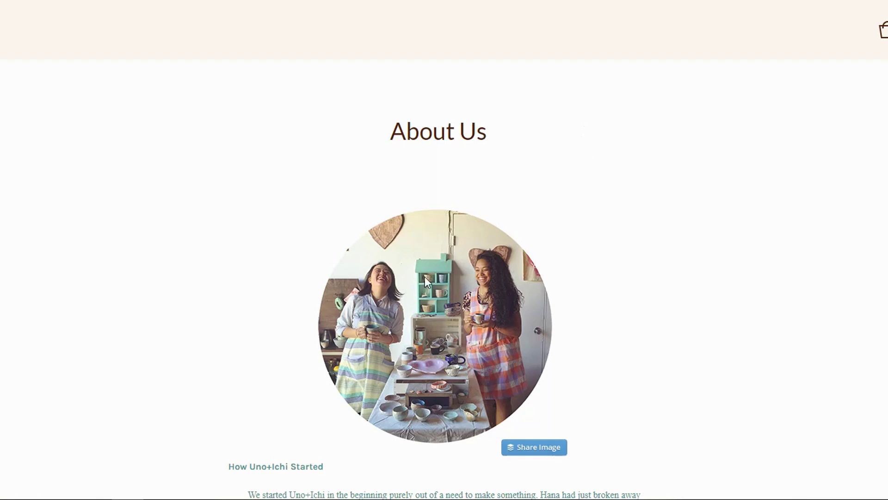
{"action": "scroll", "coordinate": [567, 146], "scroll_direction": "down", "scroll_amount": 9}
{"action": "scroll", "coordinate": [567, 148], "scroll_direction": "down", "scroll_amount": 5}
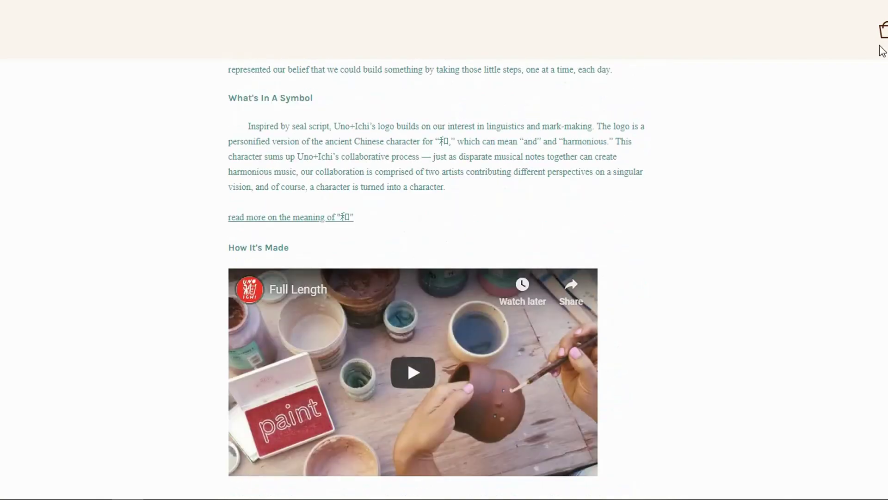
{"action": "scroll", "coordinate": [567, 149], "scroll_direction": "up", "scroll_amount": 10}
{"action": "scroll", "coordinate": [444, 277], "scroll_direction": "up", "scroll_amount": 7}
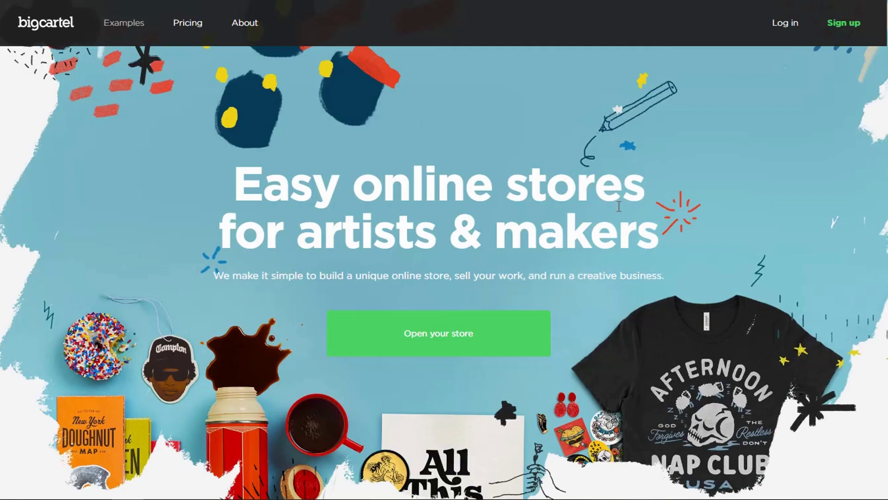
Step: Scroll to the pricing cards and sign up for the free Gold plan
{"action": "scroll", "coordinate": [579, 252], "scroll_direction": "down", "scroll_amount": 4}
{"action": "scroll", "coordinate": [580, 252], "scroll_direction": "up", "scroll_amount": 5}
{"action": "scroll", "coordinate": [578, 237], "scroll_direction": "down", "scroll_amount": 6}
{"action": "scroll", "coordinate": [576, 237], "scroll_direction": "down", "scroll_amount": 1}
{"action": "scroll", "coordinate": [532, 185], "scroll_direction": "up", "scroll_amount": 3}
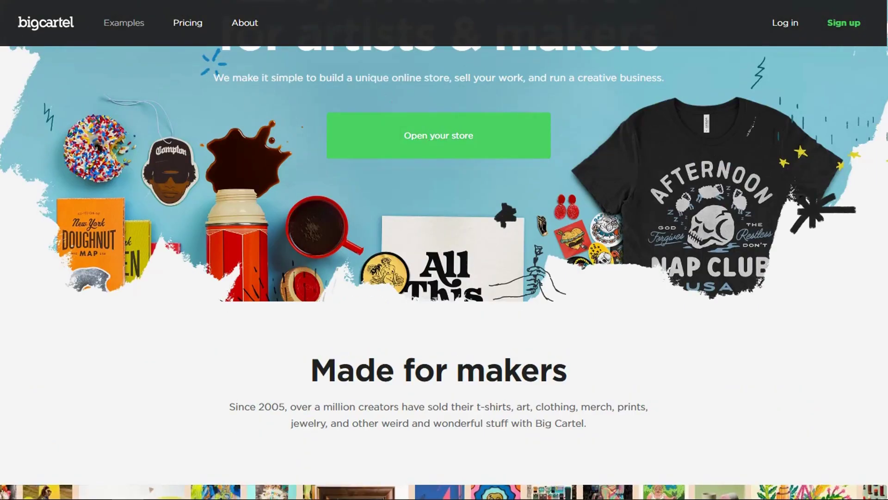
{"action": "scroll", "coordinate": [444, 273], "scroll_direction": "down", "scroll_amount": 15}
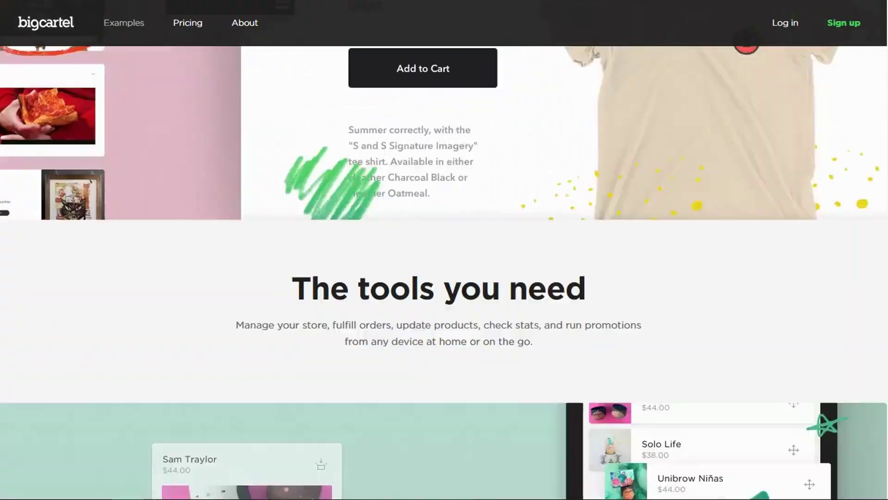
{"action": "scroll", "coordinate": [444, 272], "scroll_direction": "down", "scroll_amount": 10}
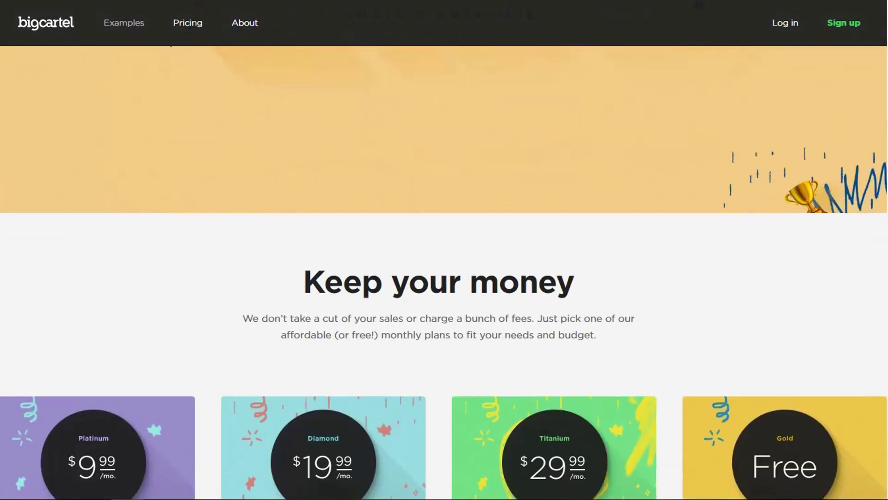
{"action": "scroll", "coordinate": [444, 272], "scroll_direction": "down", "scroll_amount": 3}
{"action": "scroll", "coordinate": [809, 162], "scroll_direction": "down", "scroll_amount": 4}
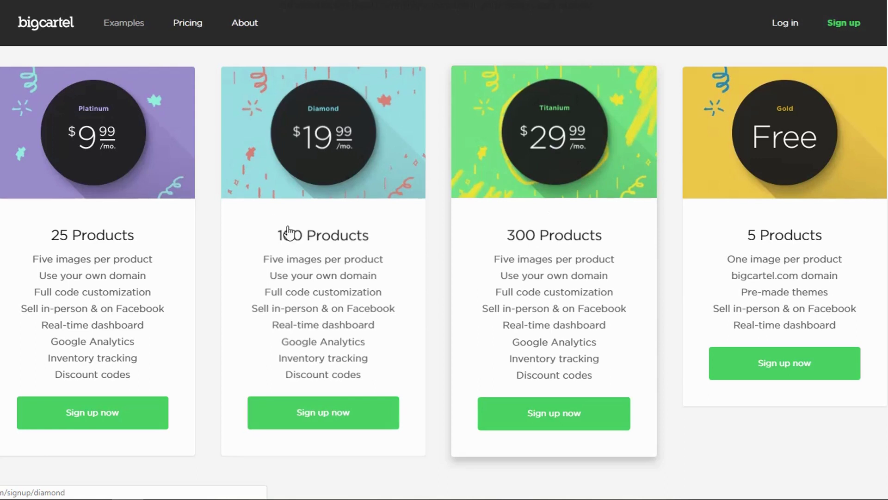
{"action": "left_click", "coordinate": [772, 367]}
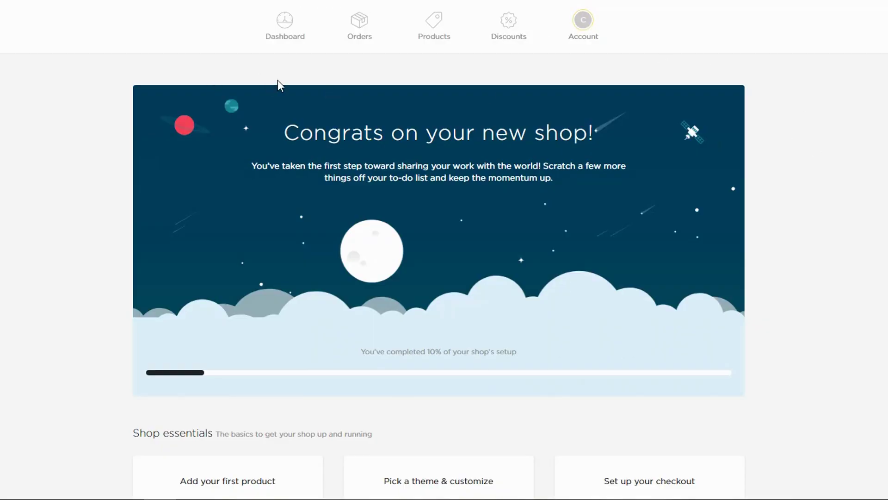
{"action": "scroll", "coordinate": [833, 174], "scroll_direction": "down", "scroll_amount": 3}
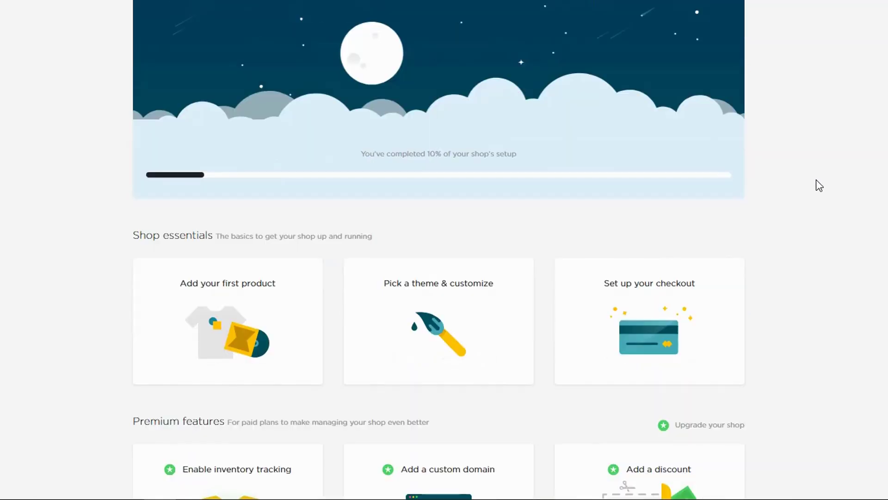
{"action": "scroll", "coordinate": [377, 329], "scroll_direction": "up", "scroll_amount": 3}
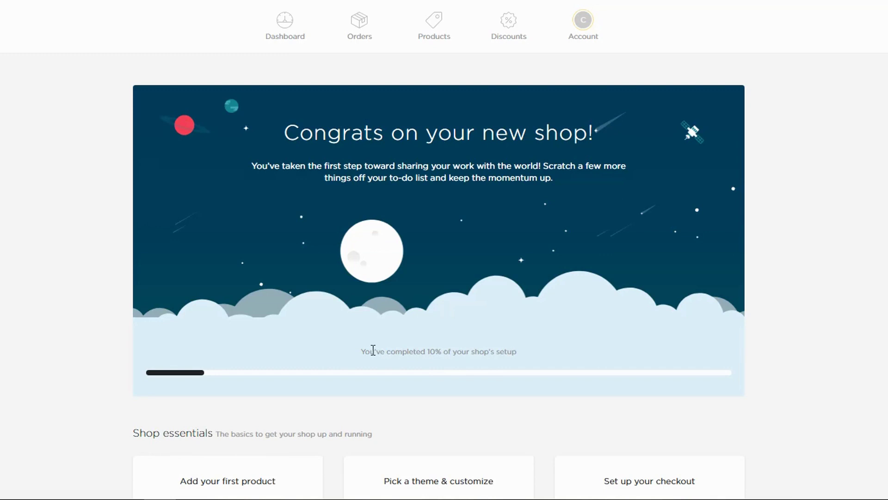
{"action": "scroll", "coordinate": [792, 274], "scroll_direction": "down", "scroll_amount": 4}
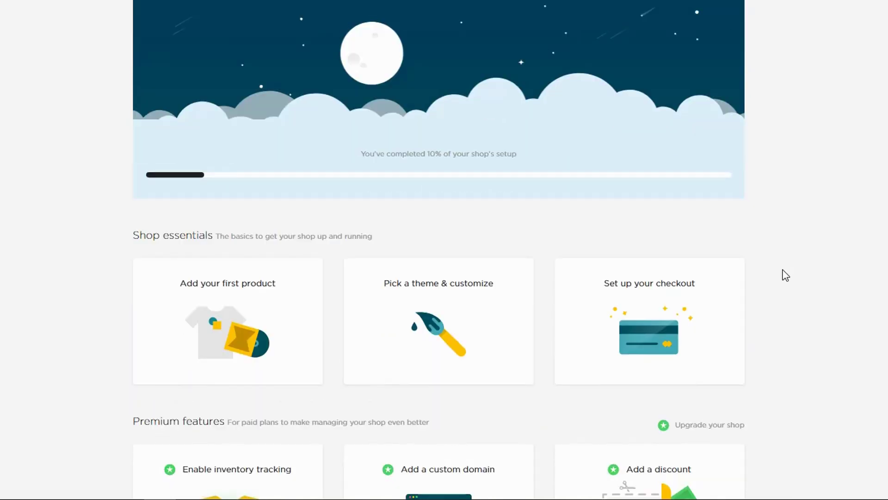
{"action": "scroll", "coordinate": [786, 275], "scroll_direction": "down", "scroll_amount": 3}
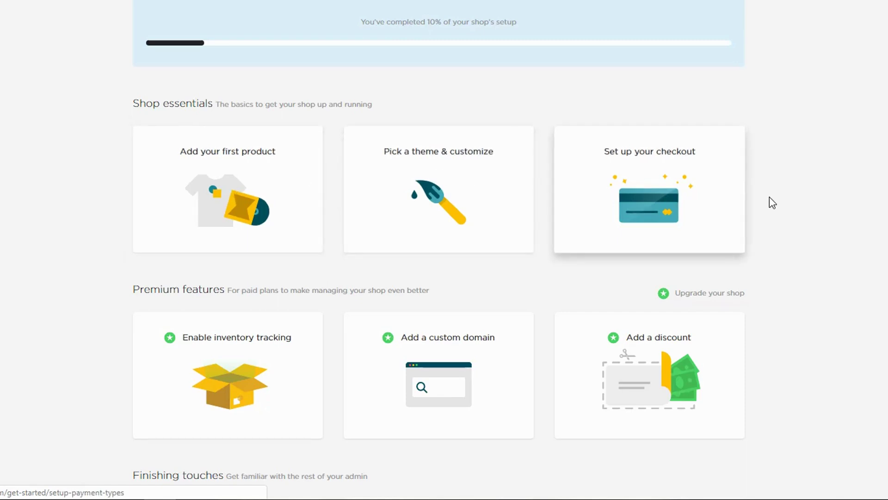
{"action": "scroll", "coordinate": [769, 204], "scroll_direction": "down", "scroll_amount": 3}
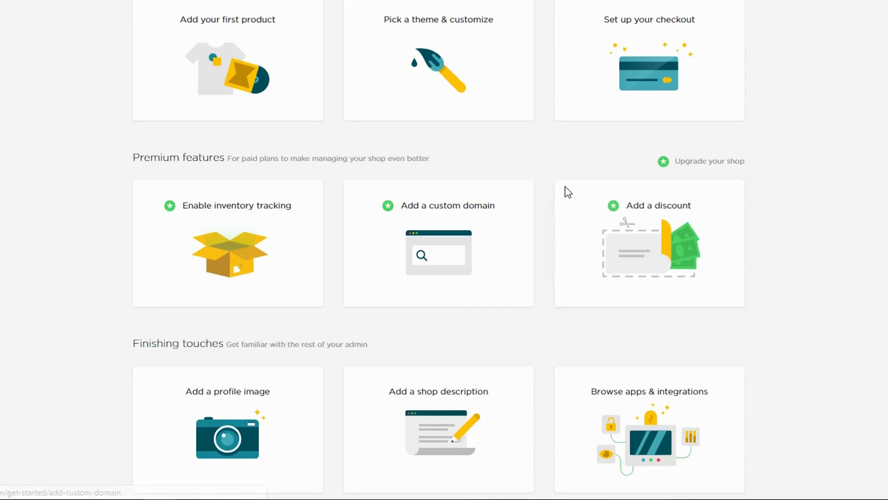
{"action": "scroll", "coordinate": [720, 246], "scroll_direction": "down", "scroll_amount": 1}
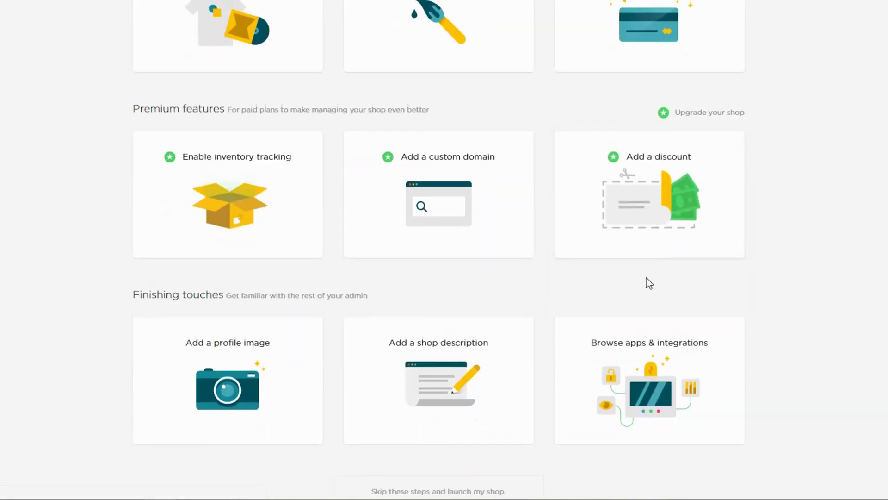
{"action": "scroll", "coordinate": [649, 283], "scroll_direction": "down", "scroll_amount": 2}
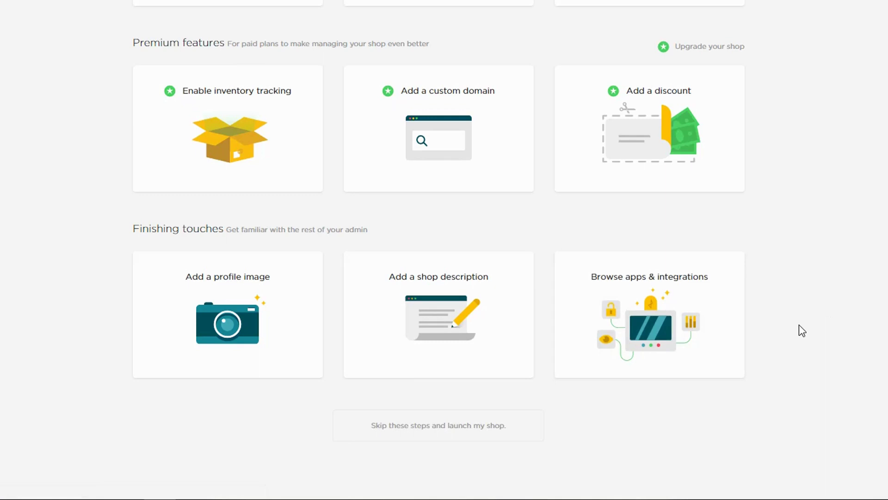
{"action": "scroll", "coordinate": [799, 326], "scroll_direction": "up", "scroll_amount": 7}
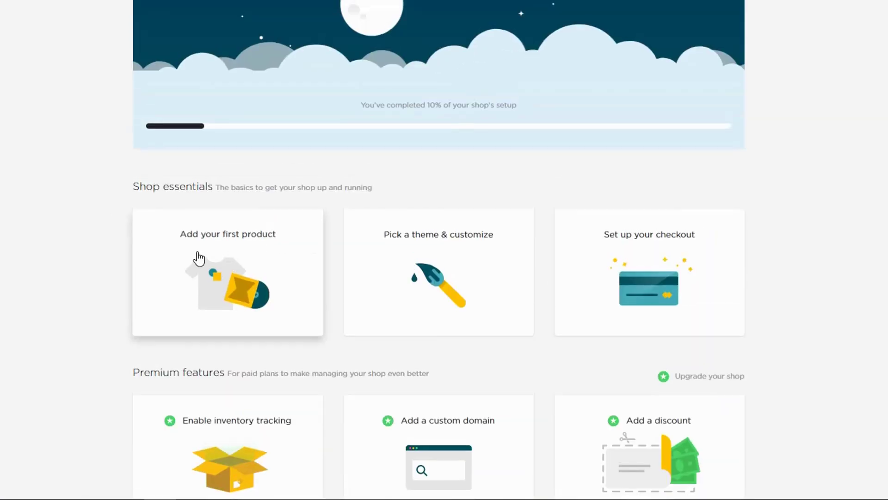
Step: Start a new product and paste 'Lorem ipsum dolor sit amet' from Notepad as its name
{"action": "left_click", "coordinate": [199, 251]}
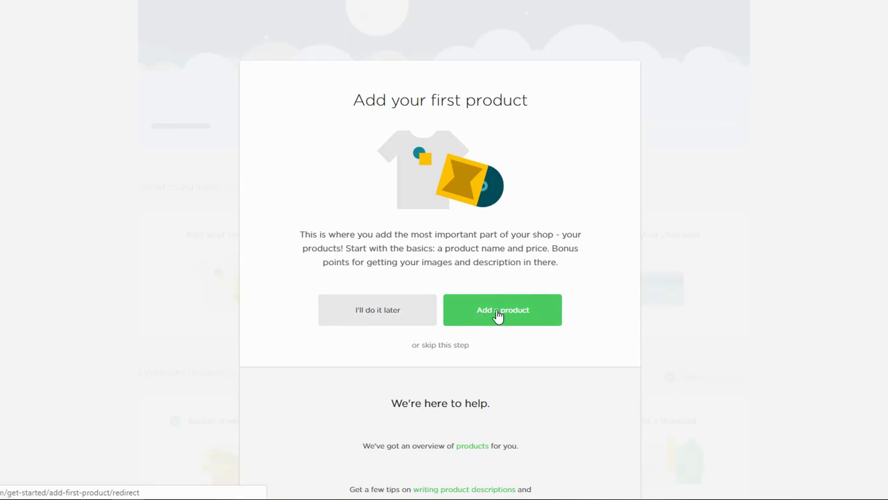
{"action": "left_click", "coordinate": [454, 318]}
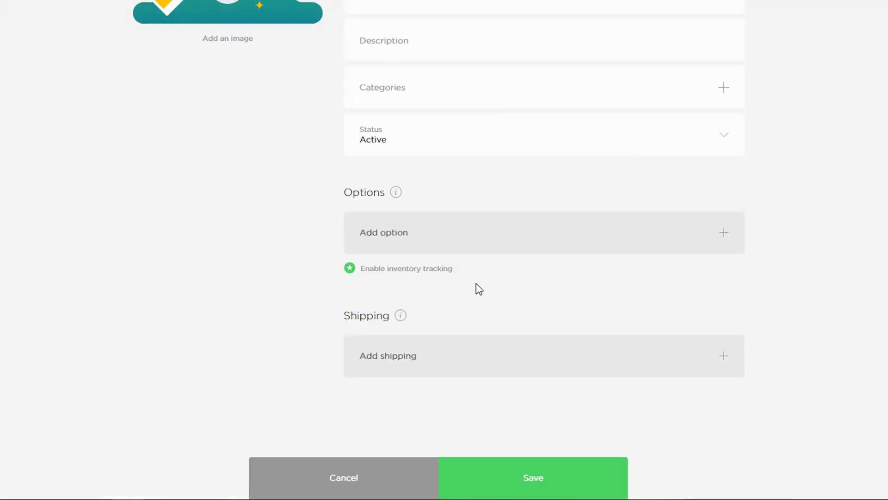
{"action": "scroll", "coordinate": [521, 284], "scroll_direction": "up", "scroll_amount": 5}
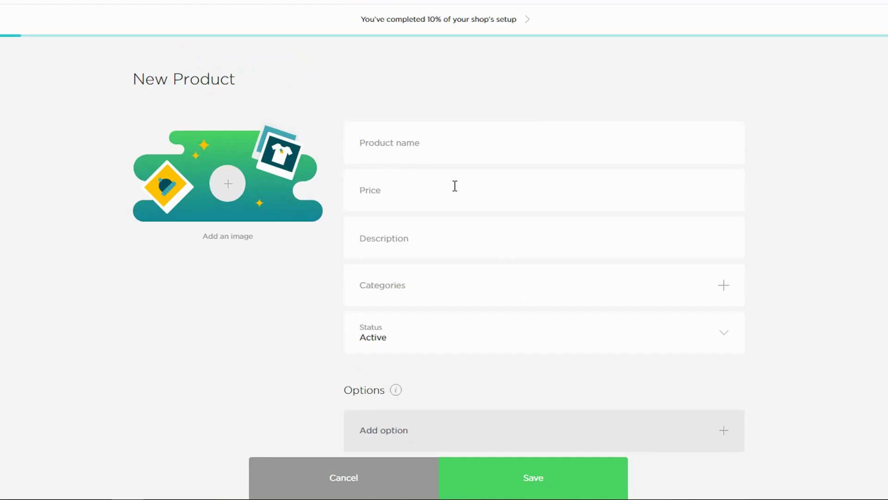
{"action": "left_click", "coordinate": [429, 143]}
{"action": "key", "text": "alt+Tab"}
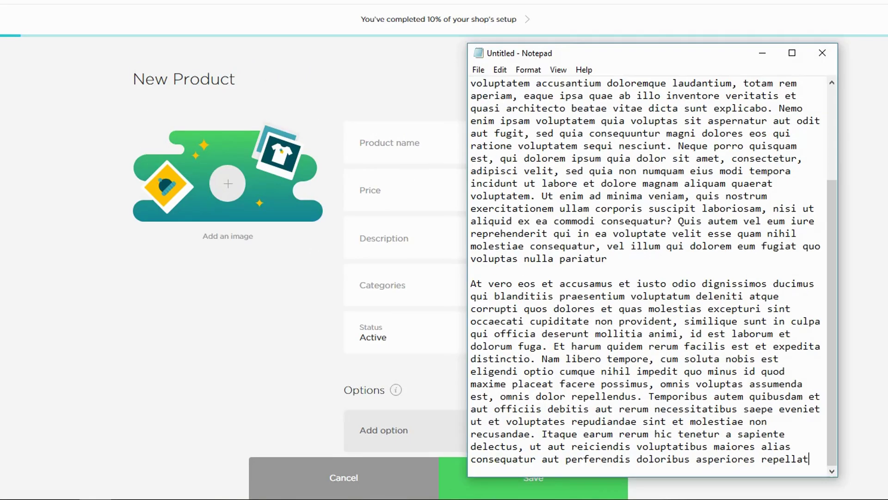
{"action": "scroll", "coordinate": [651, 291], "scroll_direction": "up", "scroll_amount": 3}
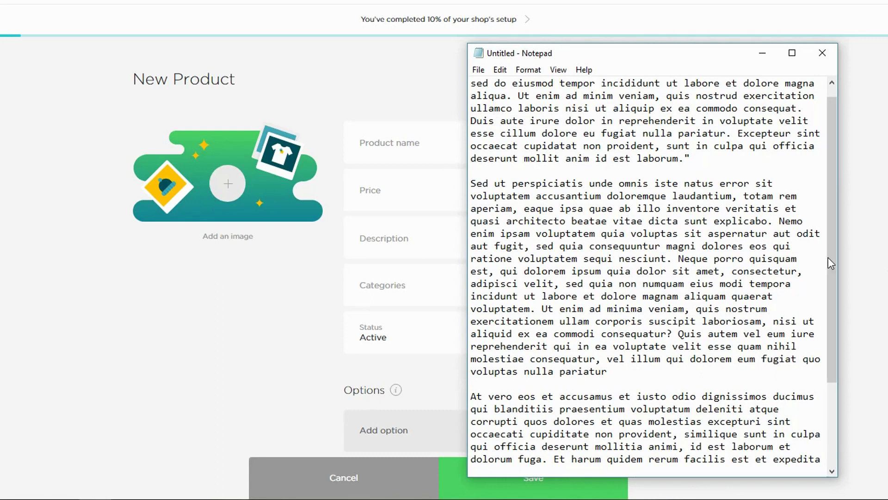
{"action": "left_click_drag", "start_coordinate": [828, 257], "coordinate": [831, 198]}
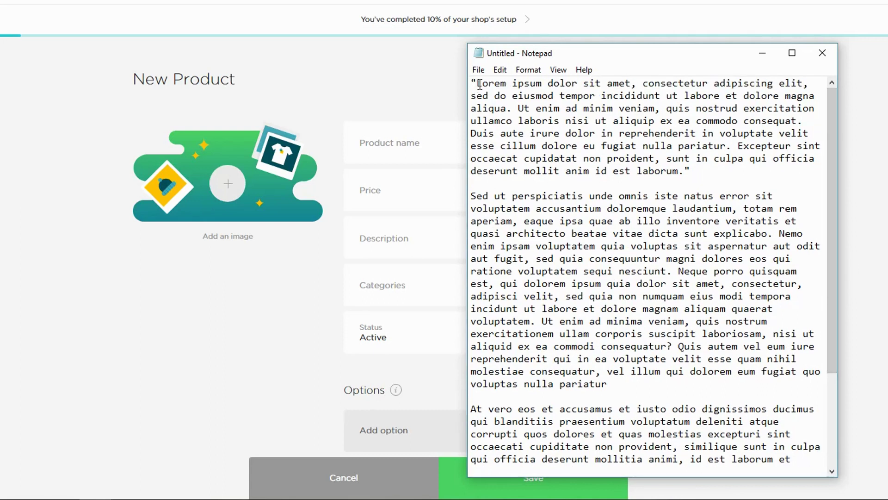
{"action": "left_click_drag", "start_coordinate": [480, 84], "coordinate": [629, 84]}
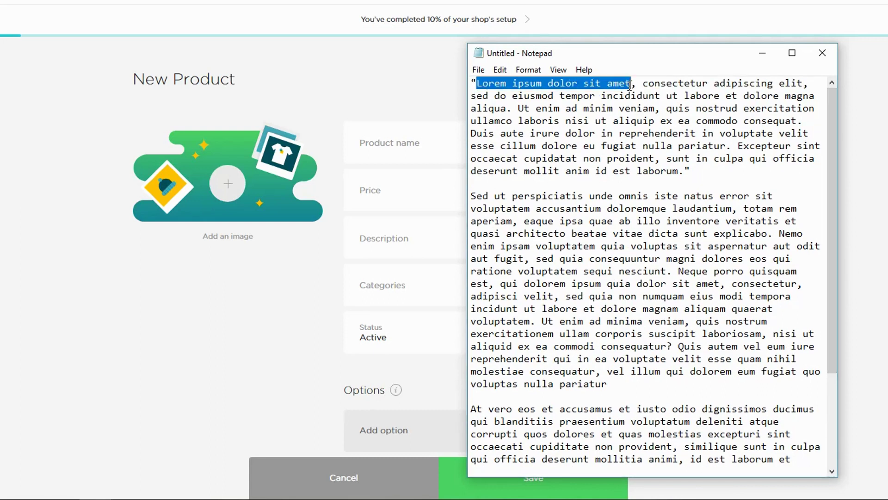
{"action": "right_click", "coordinate": [598, 85]}
{"action": "left_click", "coordinate": [633, 132]}
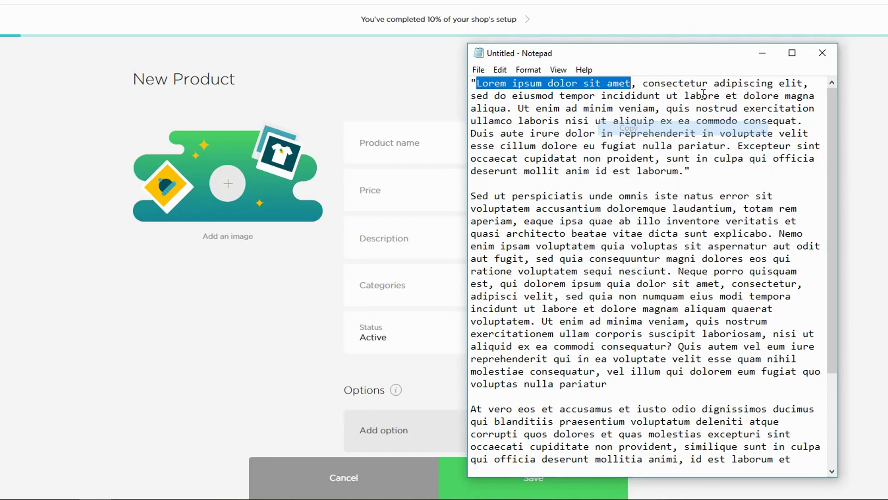
{"action": "left_click", "coordinate": [764, 54]}
{"action": "left_click", "coordinate": [416, 125]}
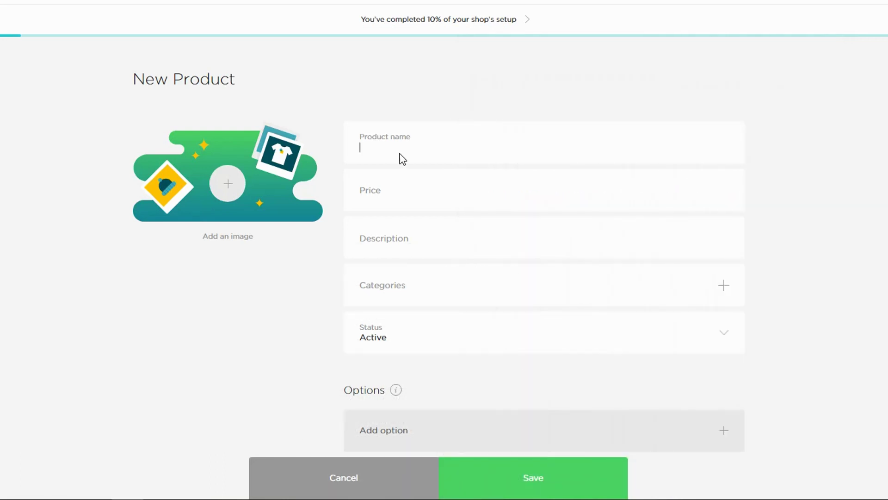
{"action": "key", "text": "ctrl+v"}
Step: Set the price to 20.00 and paste the second lorem ipsum paragraph as the description
{"action": "left_click", "coordinate": [407, 191]}
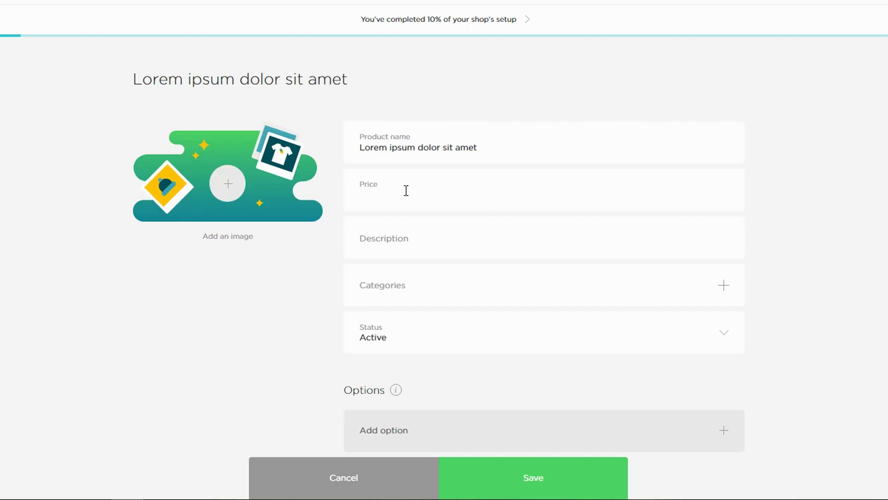
{"action": "type", "text": "20.00"}
{"action": "left_click", "coordinate": [404, 238]}
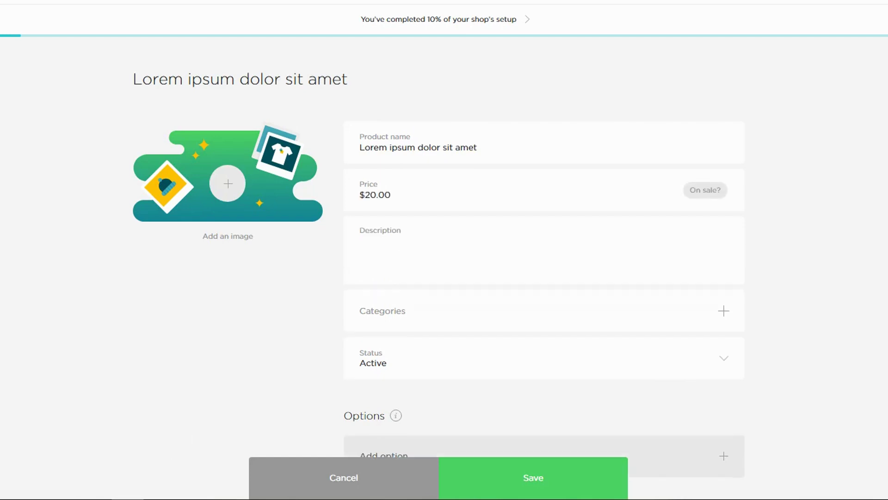
{"action": "key", "text": "alt+Tab"}
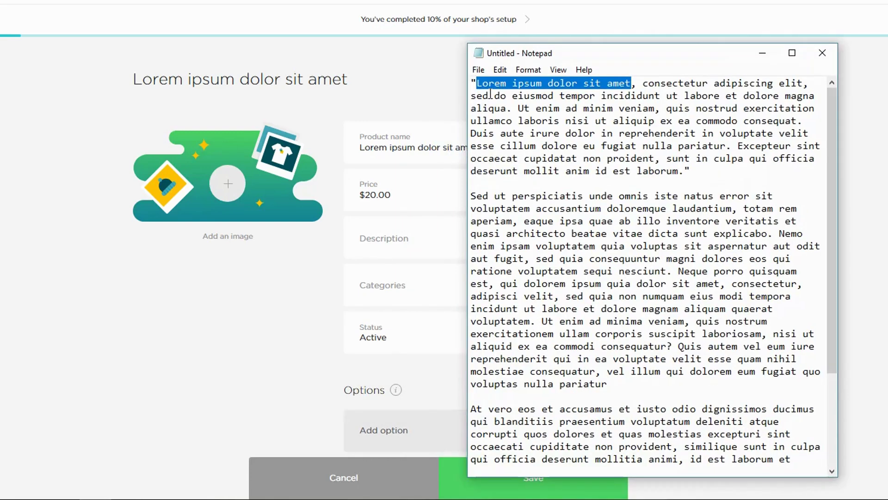
{"action": "left_click_drag", "start_coordinate": [470, 198], "coordinate": [607, 384]}
{"action": "left_click", "coordinate": [608, 261]}
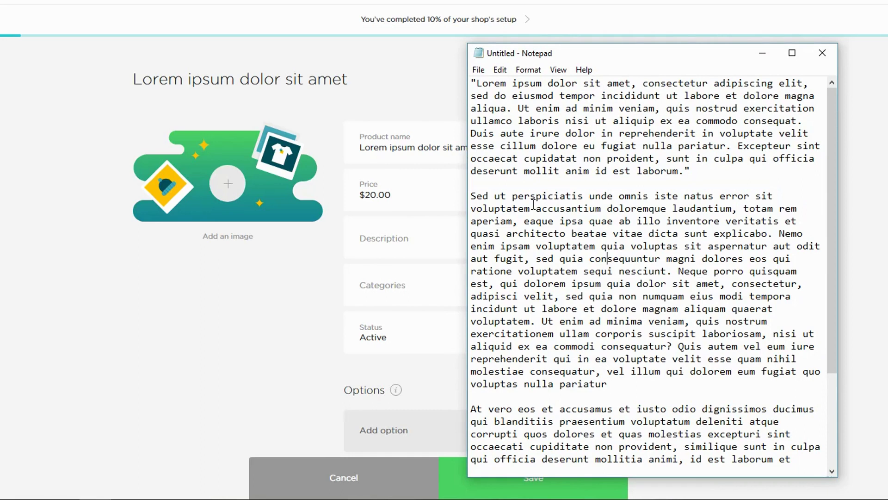
{"action": "left_click_drag", "start_coordinate": [474, 193], "coordinate": [635, 381]}
{"action": "right_click", "coordinate": [577, 253]}
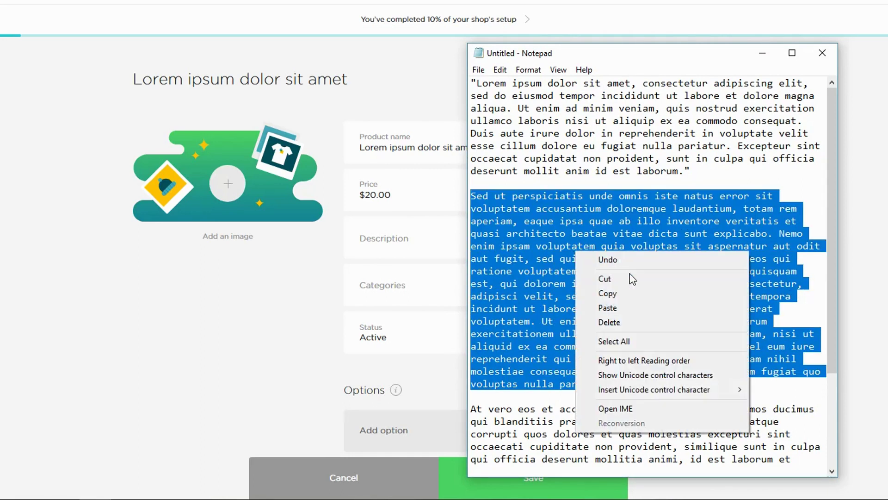
{"action": "left_click", "coordinate": [617, 294]}
{"action": "left_click", "coordinate": [417, 243]}
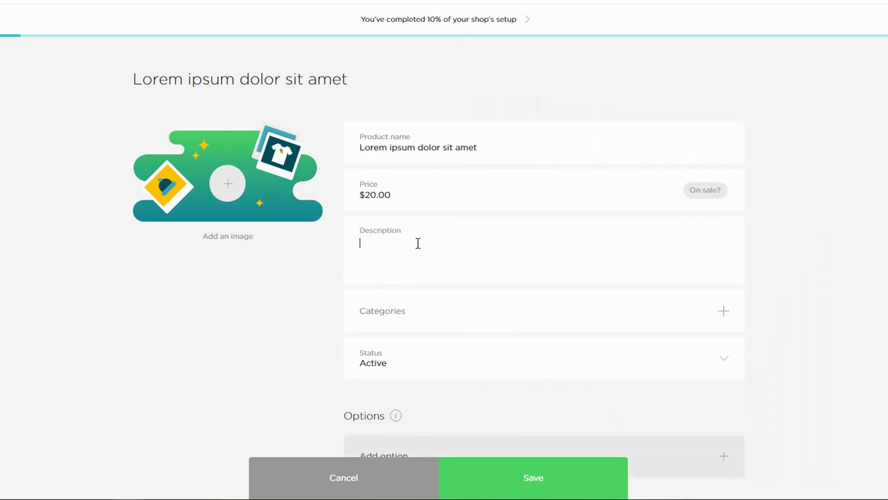
{"action": "key", "text": "ctrl+v"}
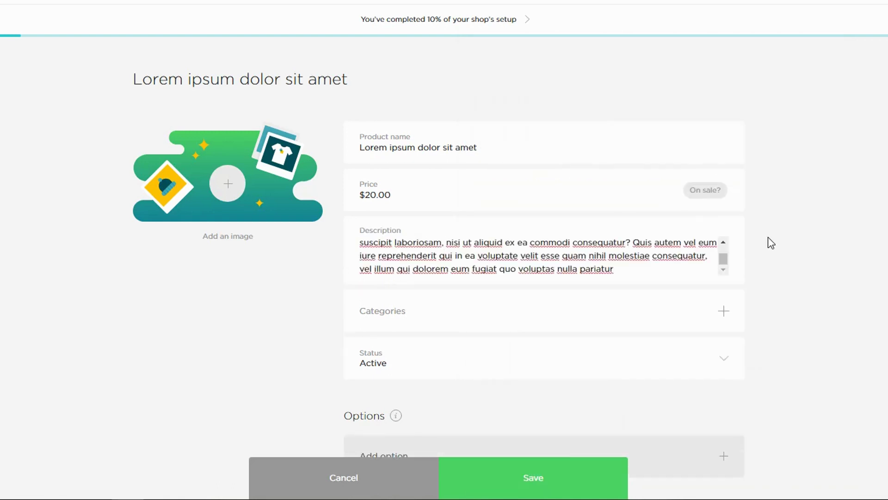
Step: Add a new MEN'S category through Manage categories and assign it to the product
{"action": "left_click", "coordinate": [725, 315]}
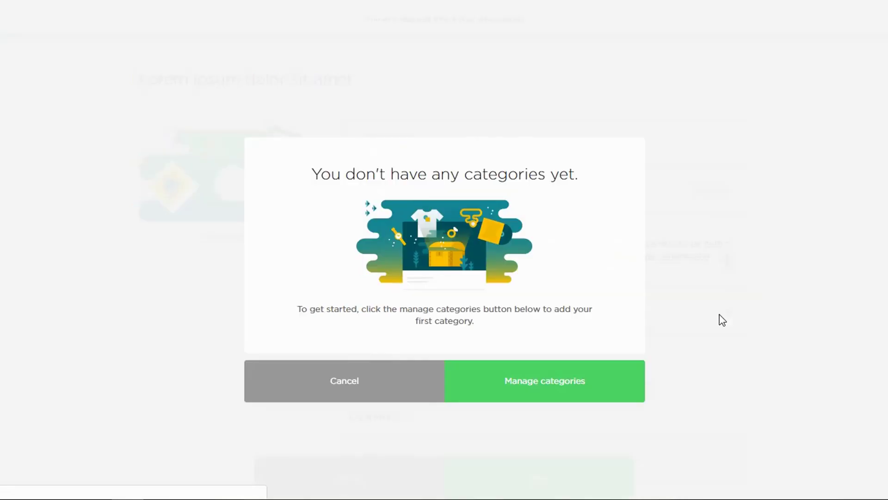
{"action": "left_click", "coordinate": [533, 387]}
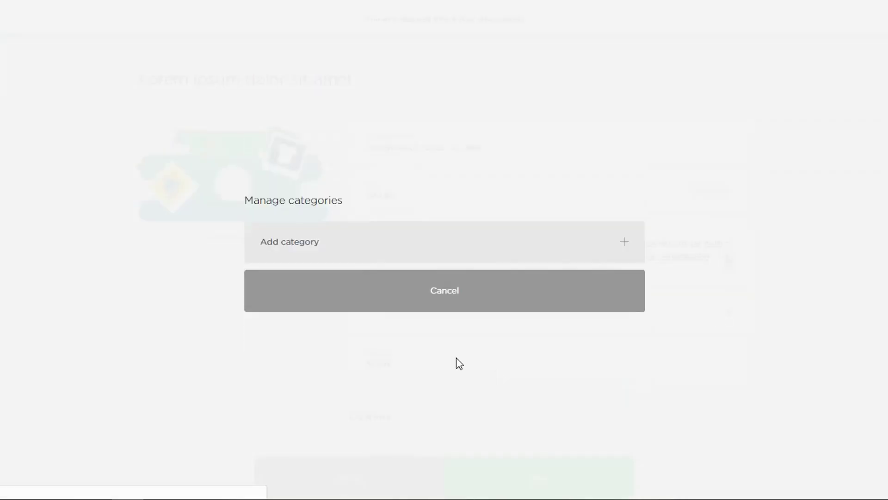
{"action": "left_click", "coordinate": [471, 252]}
{"action": "left_click", "coordinate": [333, 223]}
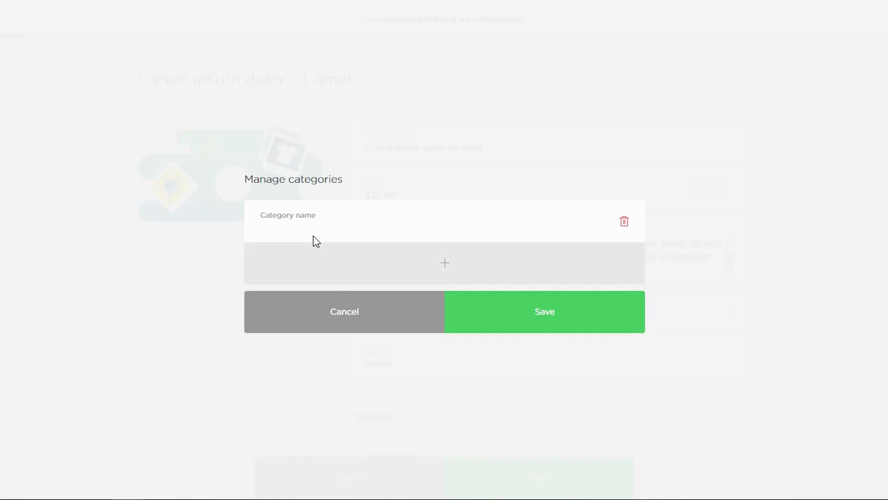
{"action": "type", "text": "MEN'S"}
{"action": "left_click", "coordinate": [526, 318]}
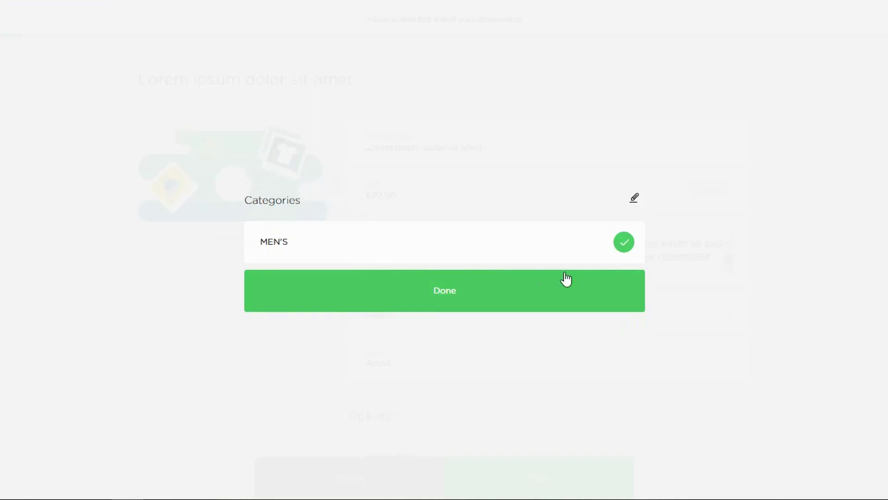
{"action": "left_click", "coordinate": [447, 294]}
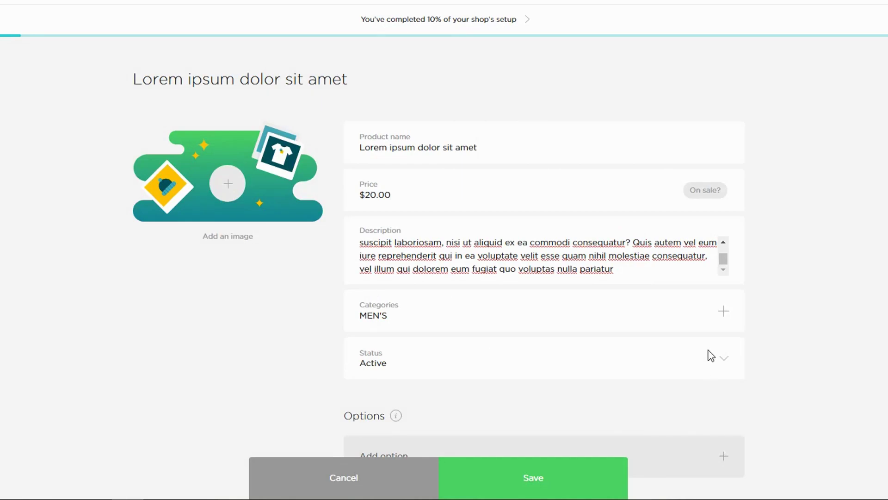
Step: Add a SMALL option to the product and save it
{"action": "scroll", "coordinate": [639, 354], "scroll_direction": "down", "scroll_amount": 4}
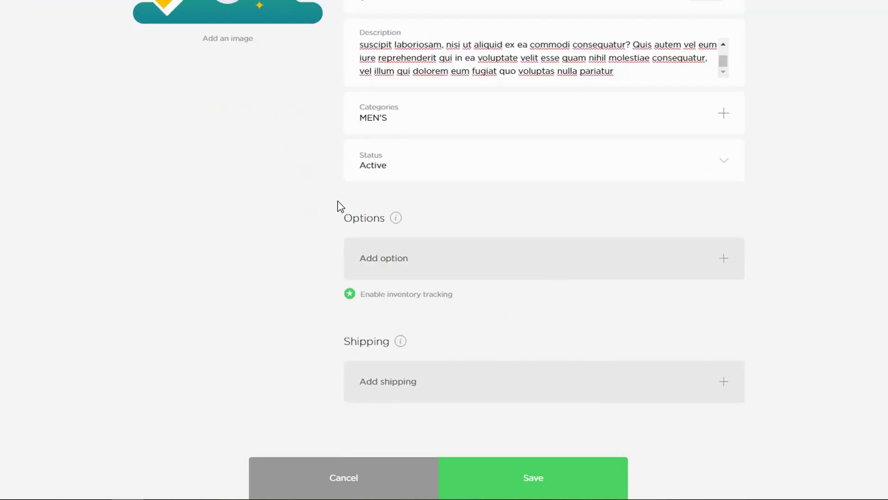
{"action": "left_click", "coordinate": [720, 263]}
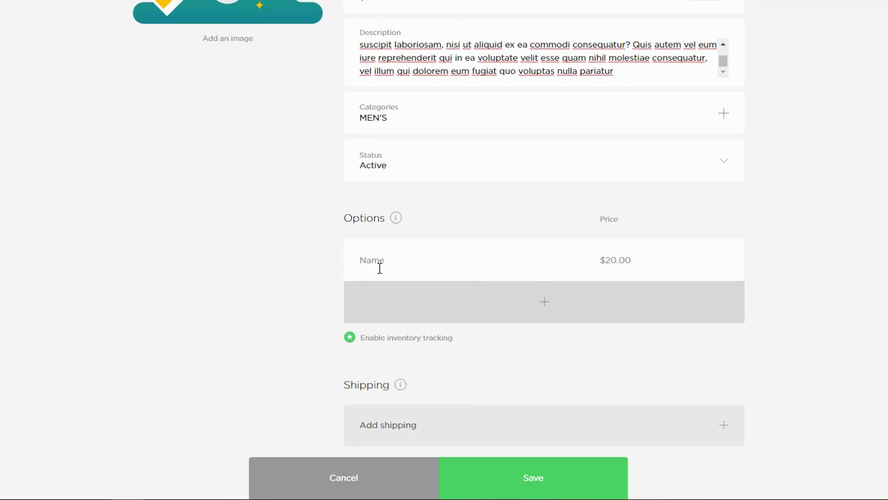
{"action": "left_click", "coordinate": [397, 258]}
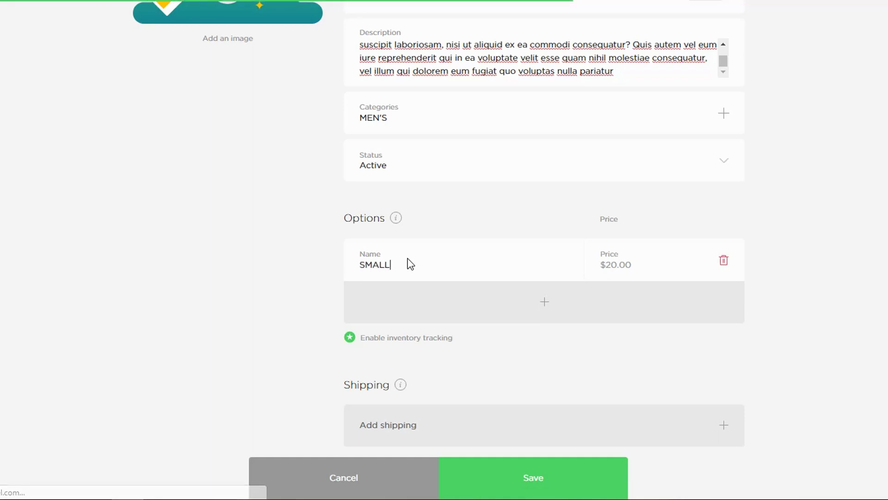
{"action": "key", "text": "Return"}
Step: Add MEDIUM and LARGE options and save the product
{"action": "scroll", "coordinate": [486, 332], "scroll_direction": "down", "scroll_amount": 10}
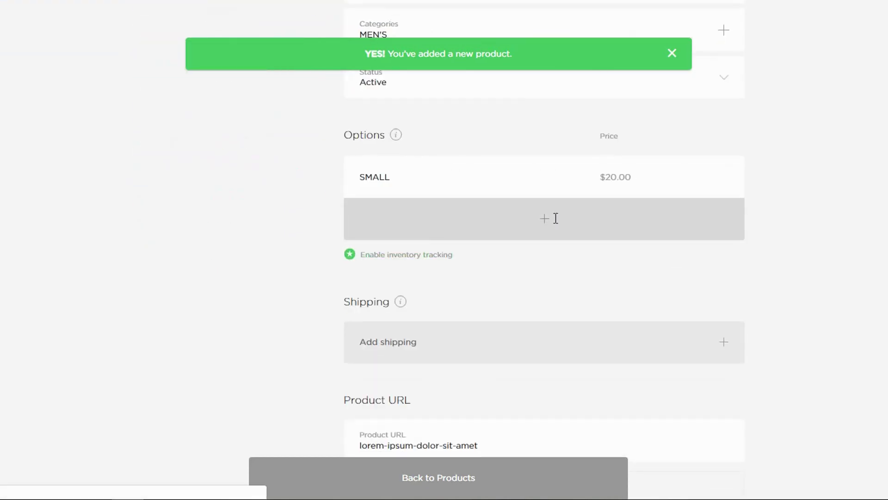
{"action": "left_click", "coordinate": [555, 218]}
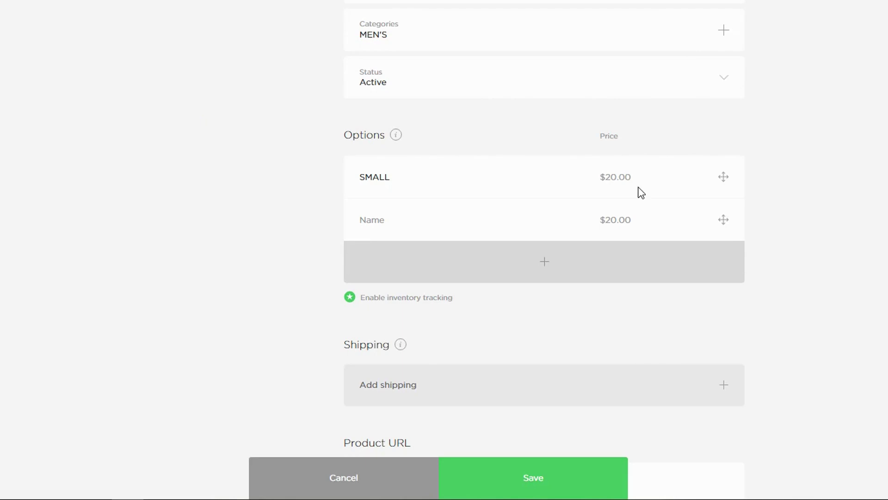
{"action": "left_click", "coordinate": [468, 222]}
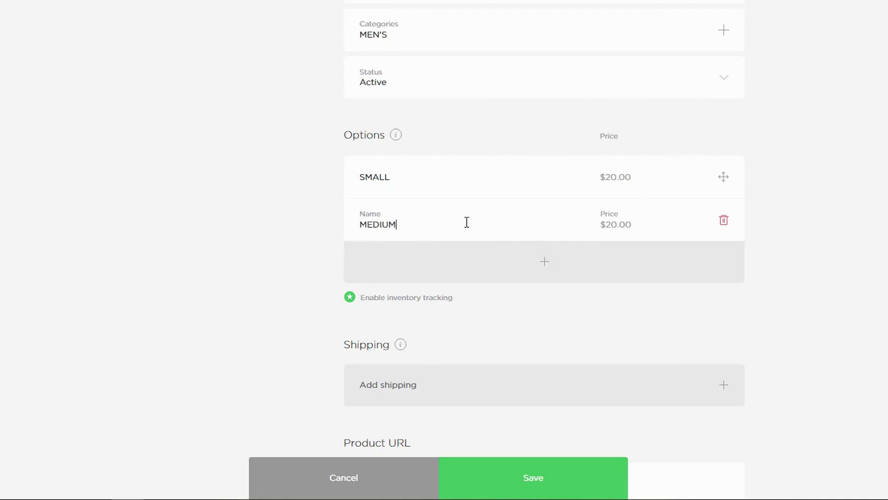
{"action": "type", "text": "MEDIUM"}
{"action": "left_click", "coordinate": [561, 253]}
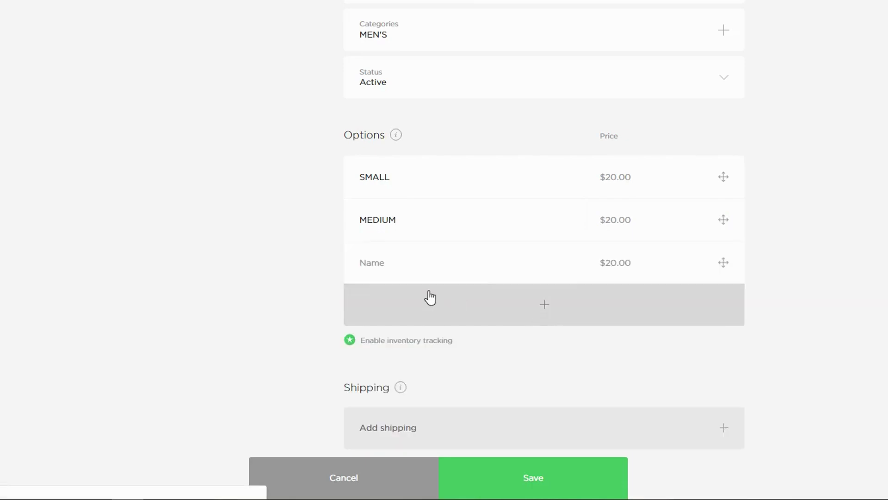
{"action": "left_click", "coordinate": [437, 265]}
{"action": "type", "text": "LARGE"}
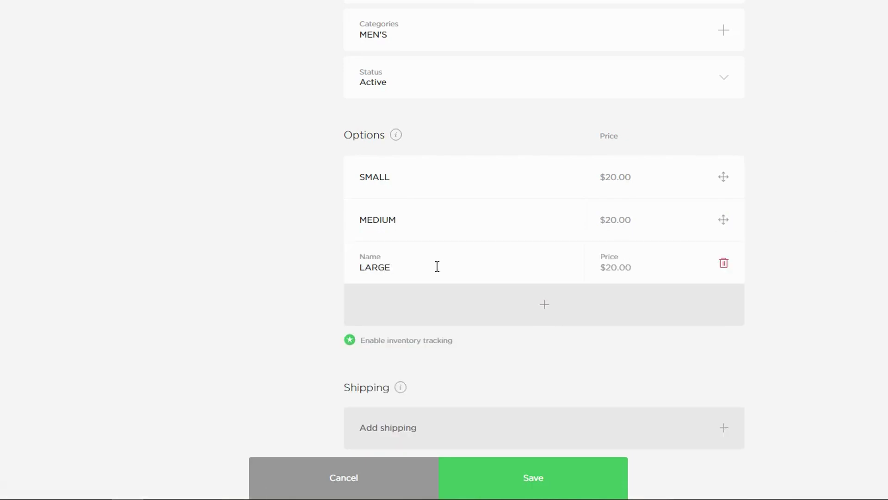
{"action": "key", "text": "Return"}
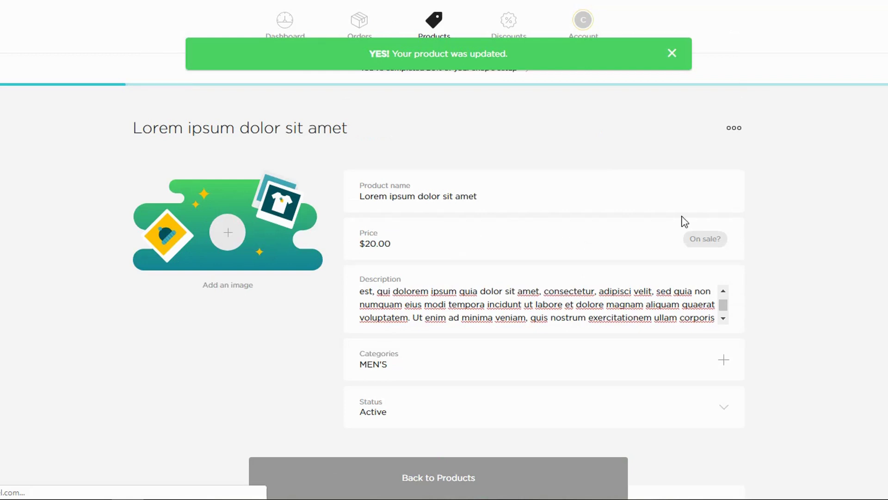
Step: Add a United States shipping rate of $1.00 alone and $0.00 with others, then save
{"action": "scroll", "coordinate": [786, 240], "scroll_direction": "down", "scroll_amount": 8}
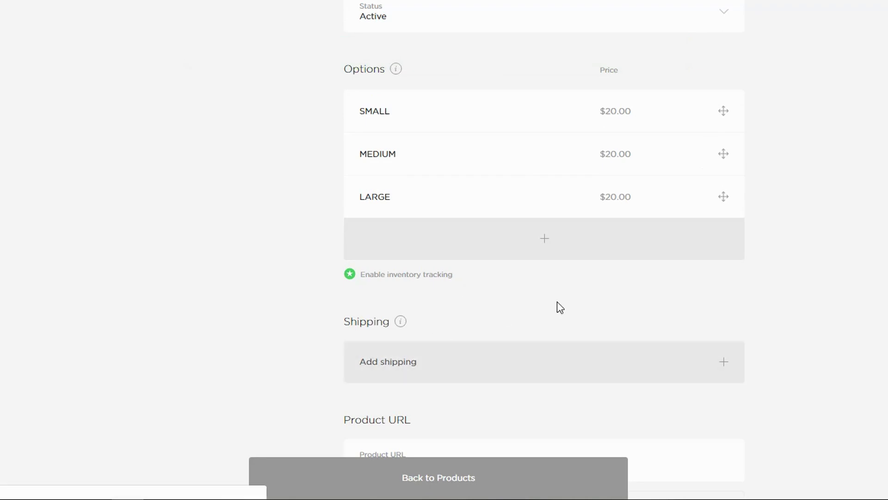
{"action": "scroll", "coordinate": [522, 296], "scroll_direction": "down", "scroll_amount": 3}
{"action": "left_click", "coordinate": [634, 228]}
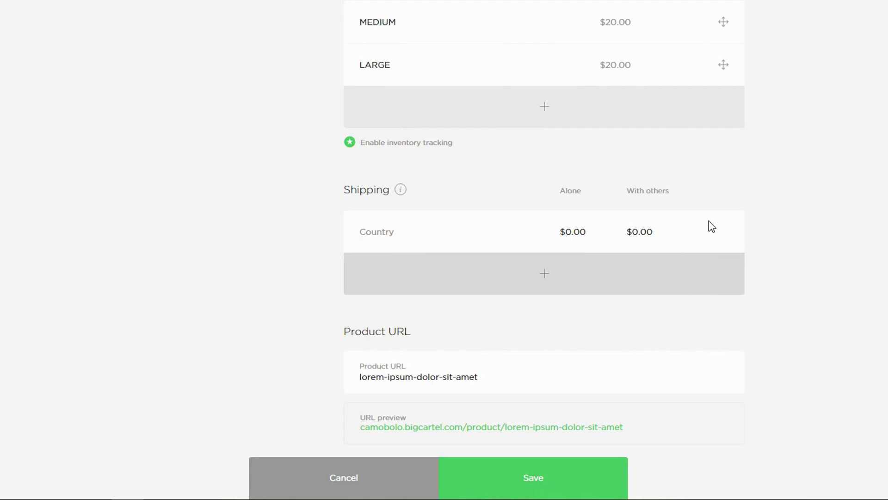
{"action": "left_click", "coordinate": [578, 229]}
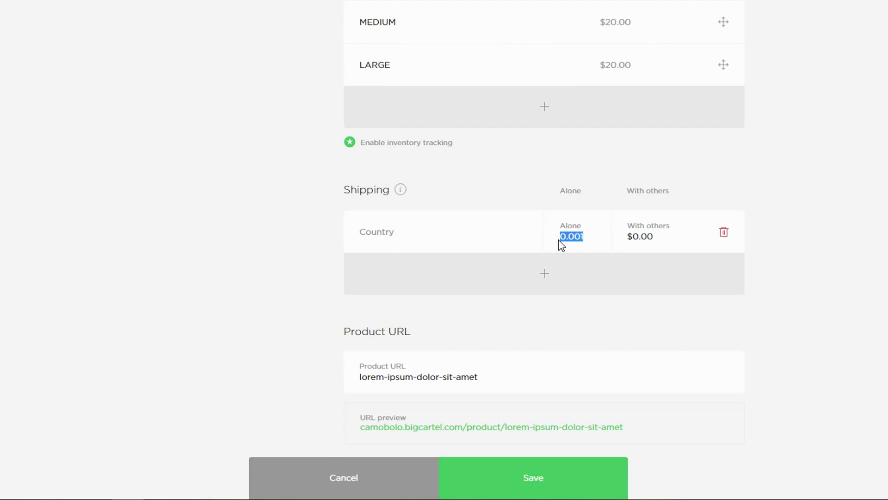
{"action": "type", "text": "1"}
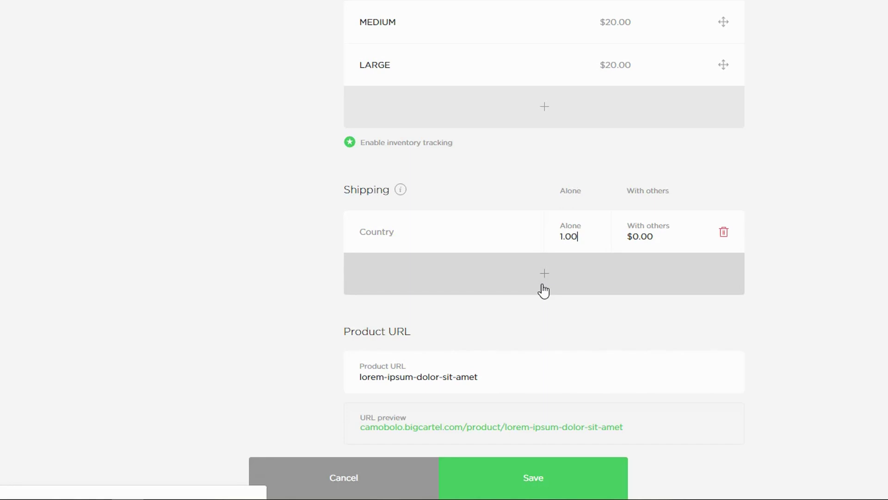
{"action": "left_click", "coordinate": [379, 229]}
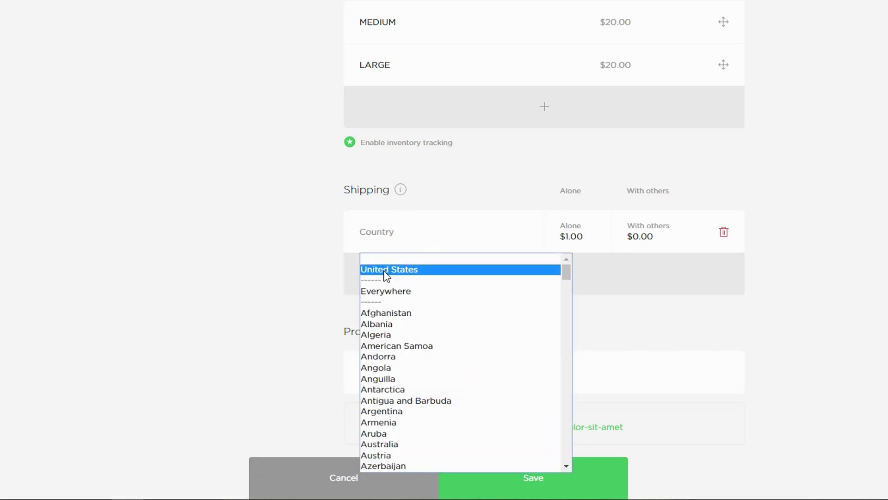
{"action": "left_click", "coordinate": [361, 269]}
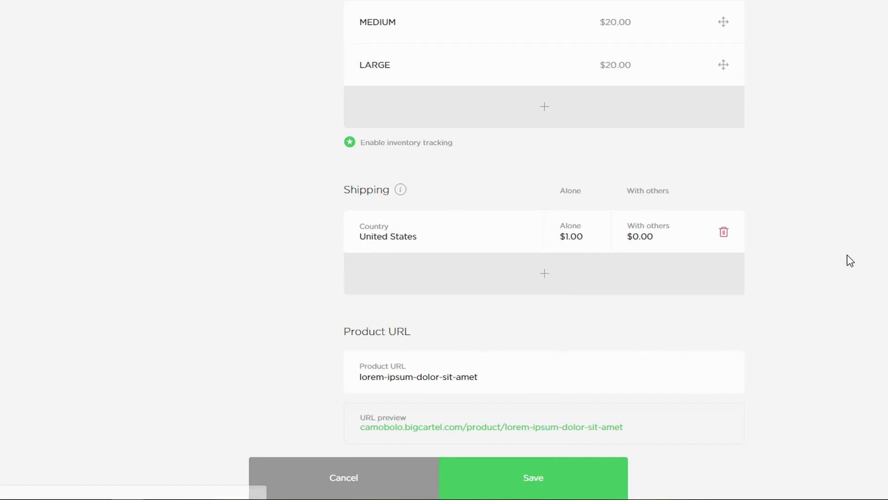
{"action": "left_click", "coordinate": [773, 279]}
{"action": "scroll", "coordinate": [694, 277], "scroll_direction": "down", "scroll_amount": 3}
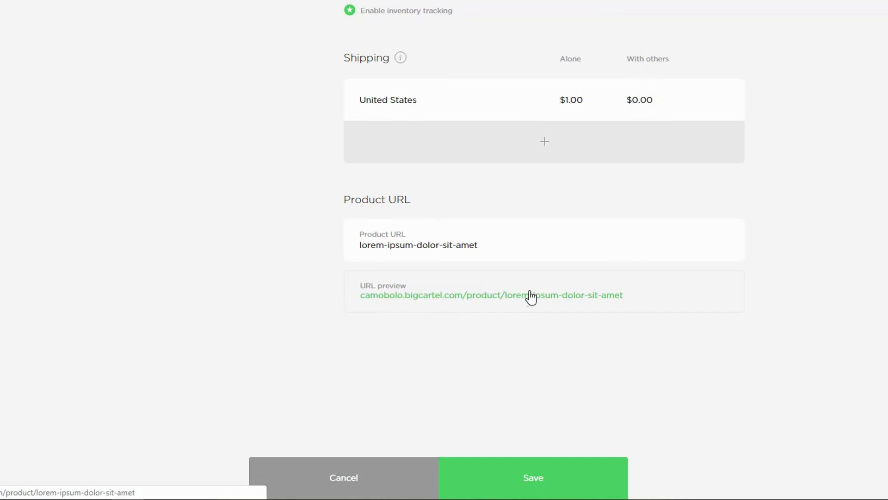
{"action": "scroll", "coordinate": [577, 334], "scroll_direction": "down", "scroll_amount": 2}
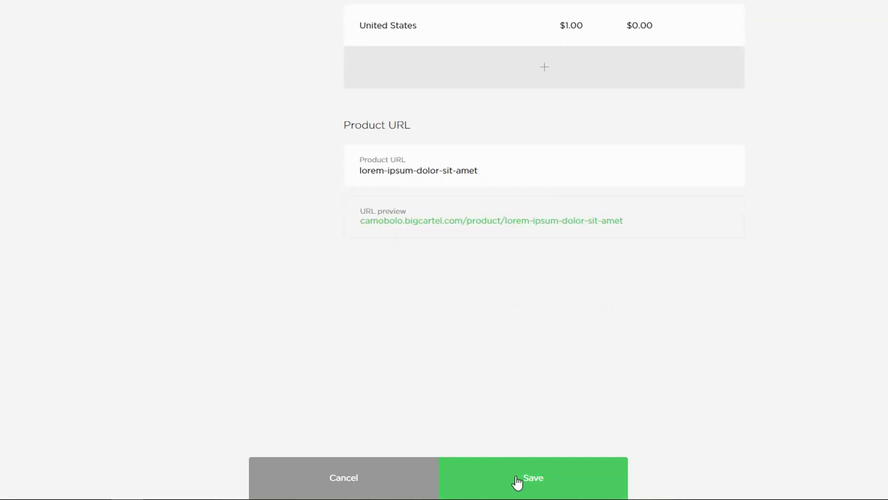
{"action": "left_click", "coordinate": [518, 481]}
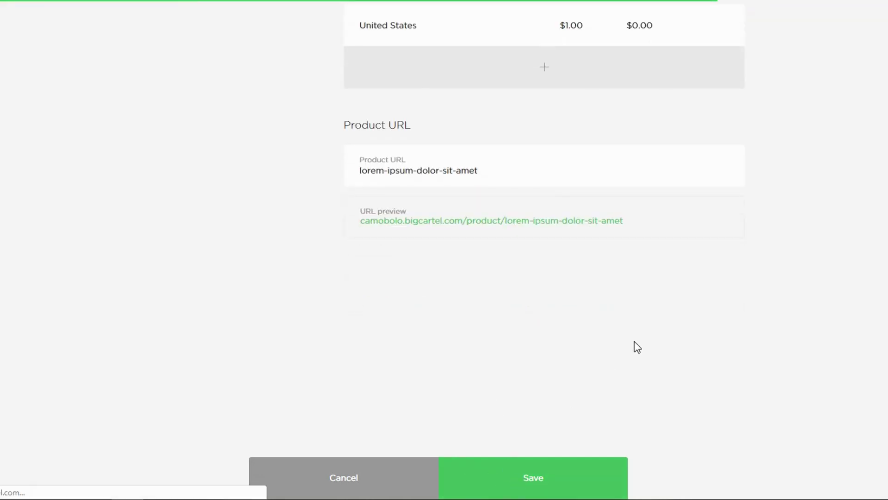
Step: Scroll through the updated product page
{"action": "scroll", "coordinate": [843, 289], "scroll_direction": "down", "scroll_amount": 12}
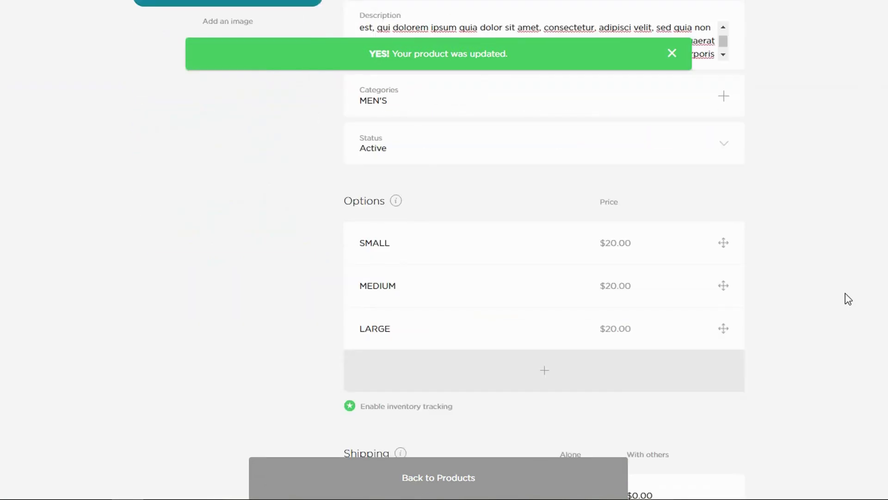
{"action": "scroll", "coordinate": [825, 310], "scroll_direction": "up", "scroll_amount": 15}
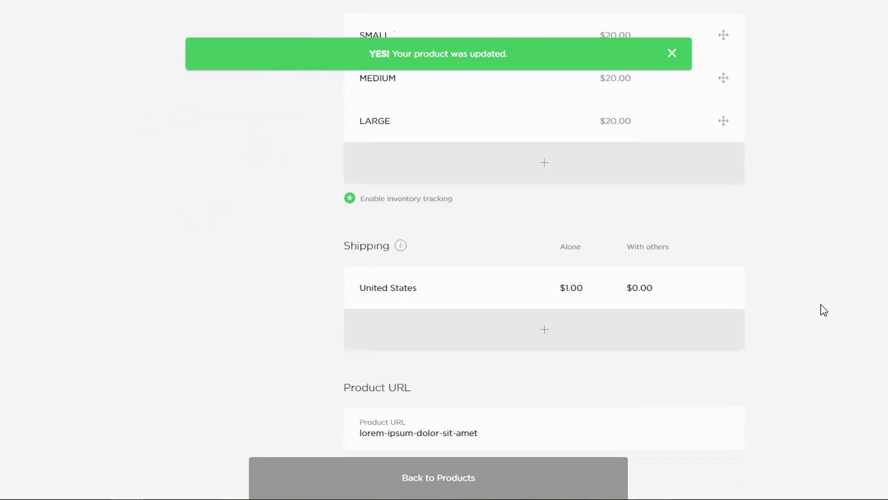
{"action": "scroll", "coordinate": [824, 309], "scroll_direction": "up", "scroll_amount": 1}
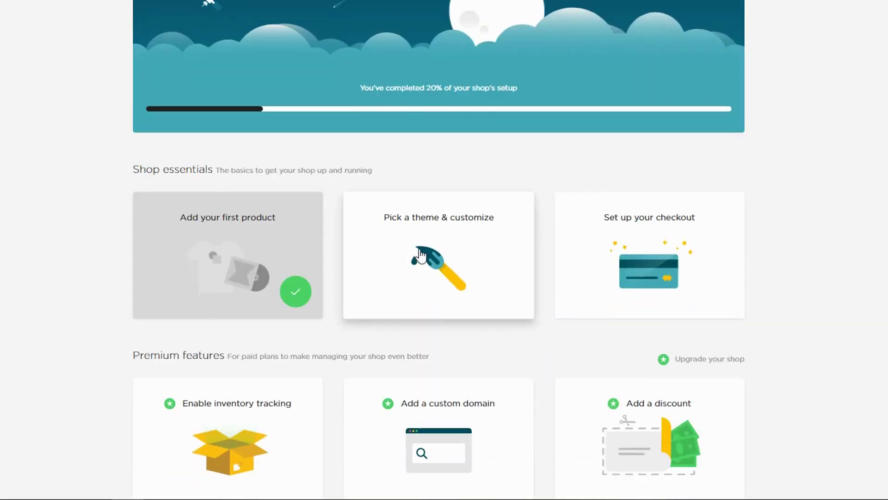
Step: Open the 'Pick a theme & customize' card to reach the camobolo theme customizer
{"action": "left_click", "coordinate": [348, 250]}
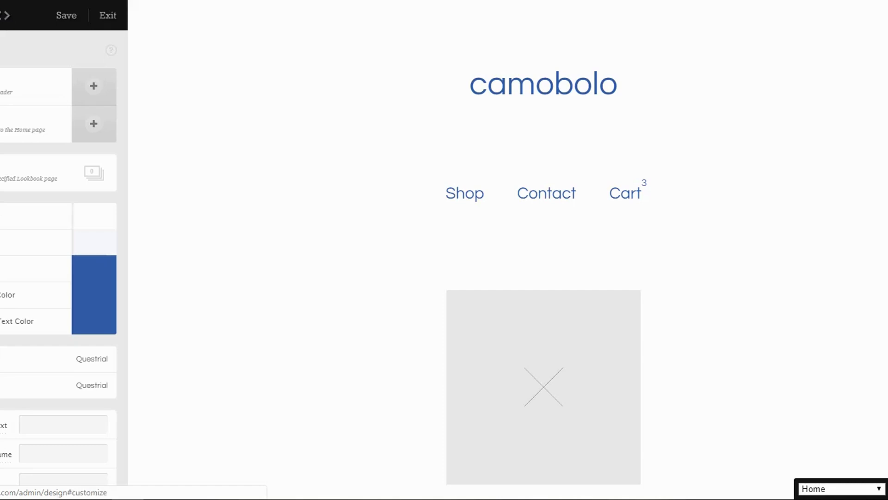
Step: Browse the theme thumbnails and apply the pizza-photo theme to the camobolo shop
{"action": "left_click", "coordinate": [23, 49]}
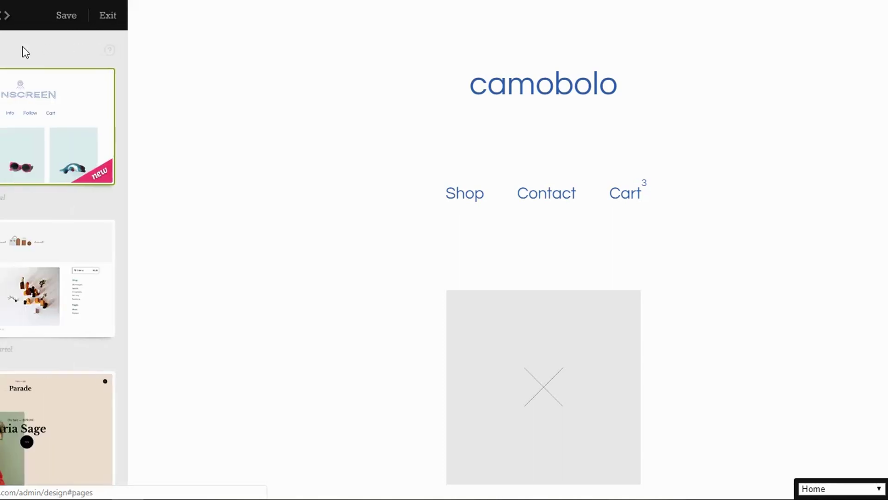
{"action": "mouse_move", "coordinate": [111, 232]}
{"action": "scroll", "coordinate": [111, 231], "scroll_direction": "down", "scroll_amount": 6}
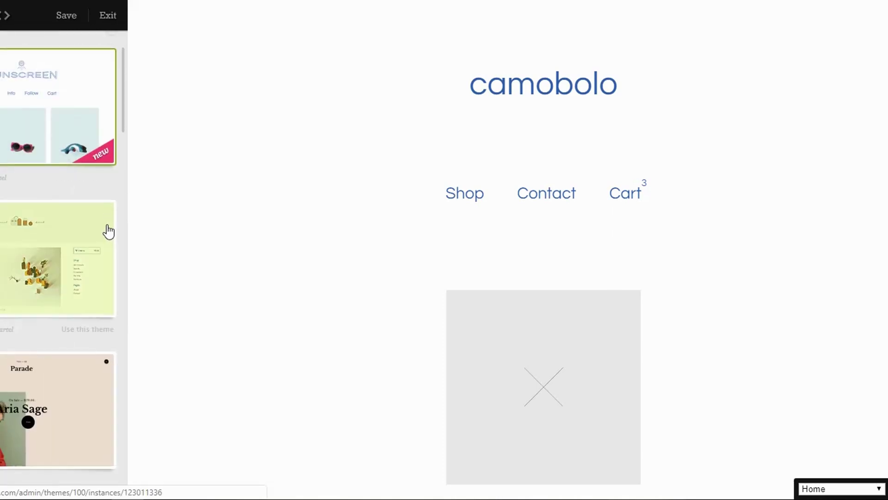
{"action": "scroll", "coordinate": [103, 233], "scroll_direction": "down", "scroll_amount": 2}
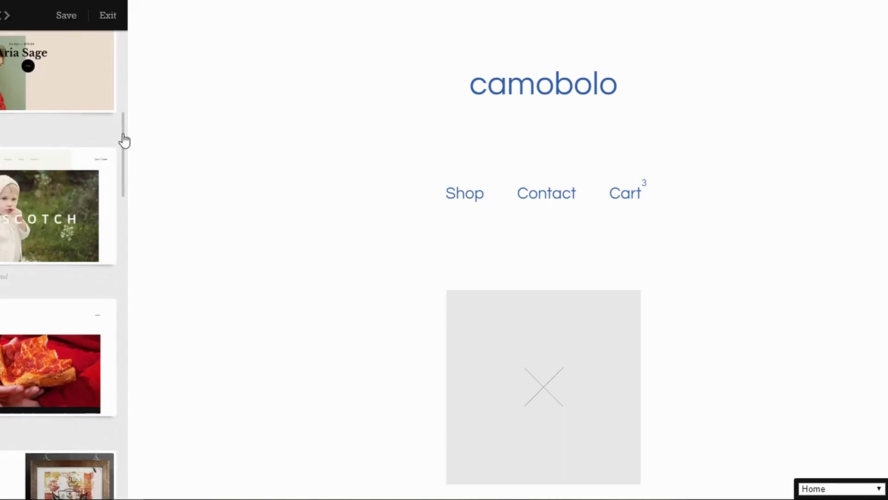
{"action": "left_click_drag", "start_coordinate": [124, 133], "coordinate": [127, 175]}
{"action": "left_click", "coordinate": [103, 123]}
{"action": "left_click_drag", "start_coordinate": [124, 133], "coordinate": [119, 390]}
{"action": "scroll", "coordinate": [41, 344], "scroll_direction": "down", "scroll_amount": 2}
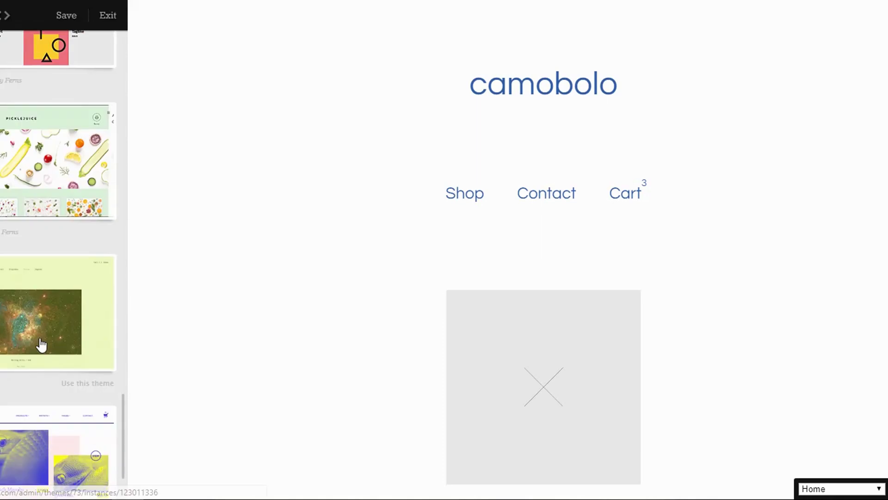
{"action": "scroll", "coordinate": [41, 345], "scroll_direction": "down", "scroll_amount": 2}
{"action": "scroll", "coordinate": [69, 260], "scroll_direction": "up", "scroll_amount": 4}
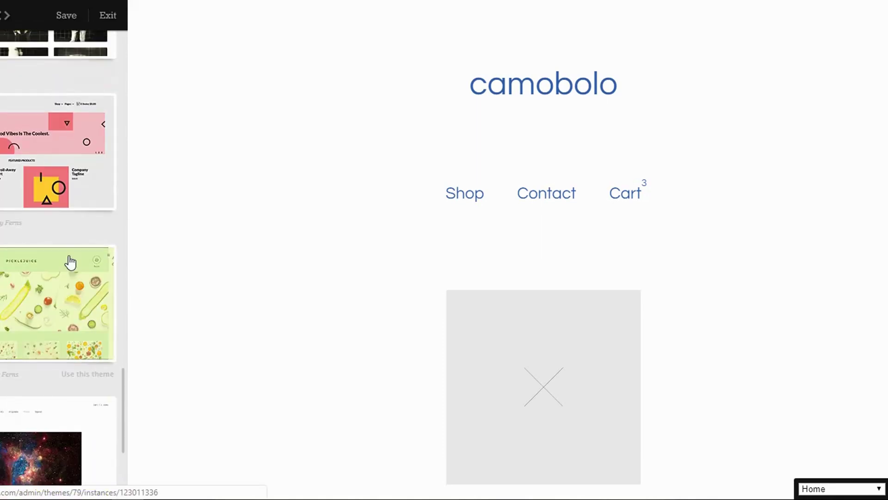
{"action": "scroll", "coordinate": [69, 261], "scroll_direction": "up", "scroll_amount": 8}
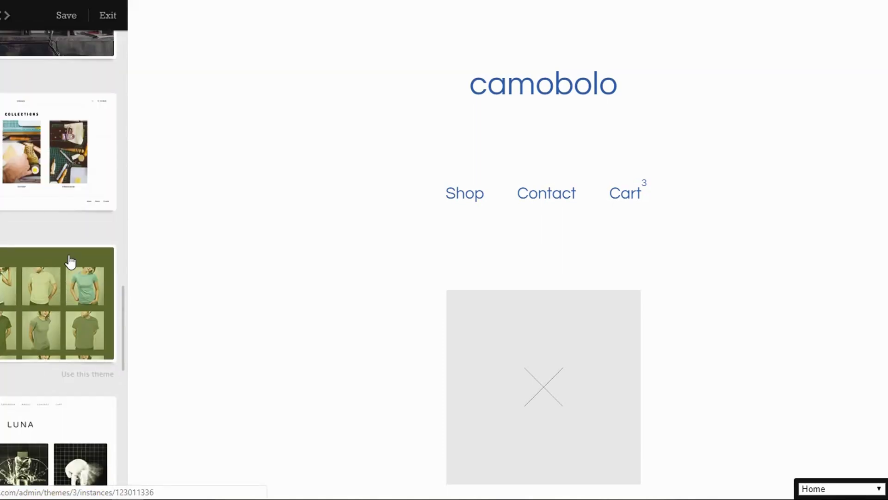
{"action": "scroll", "coordinate": [69, 261], "scroll_direction": "up", "scroll_amount": 5}
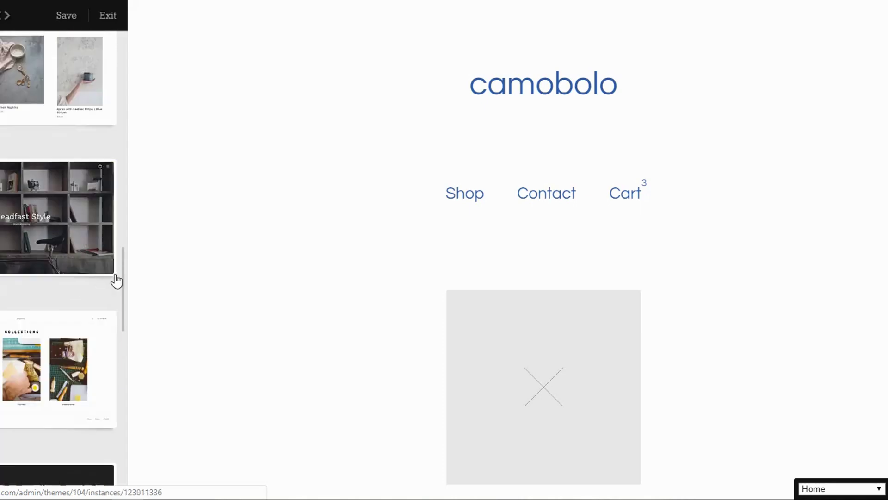
{"action": "scroll", "coordinate": [84, 215], "scroll_direction": "up", "scroll_amount": 5}
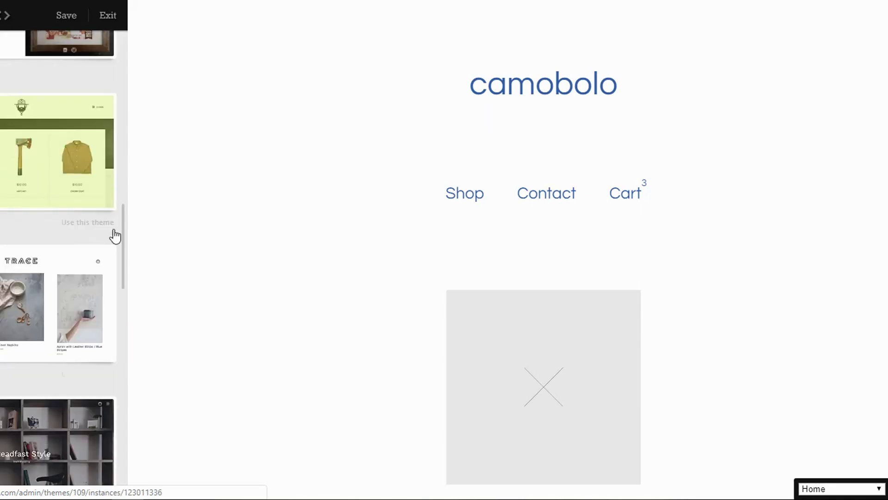
{"action": "scroll", "coordinate": [114, 236], "scroll_direction": "up", "scroll_amount": 6}
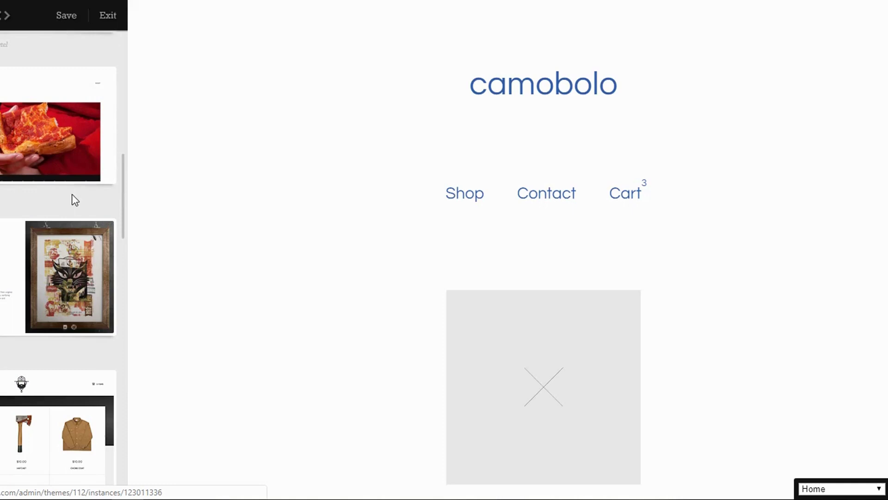
{"action": "left_click", "coordinate": [11, 112]}
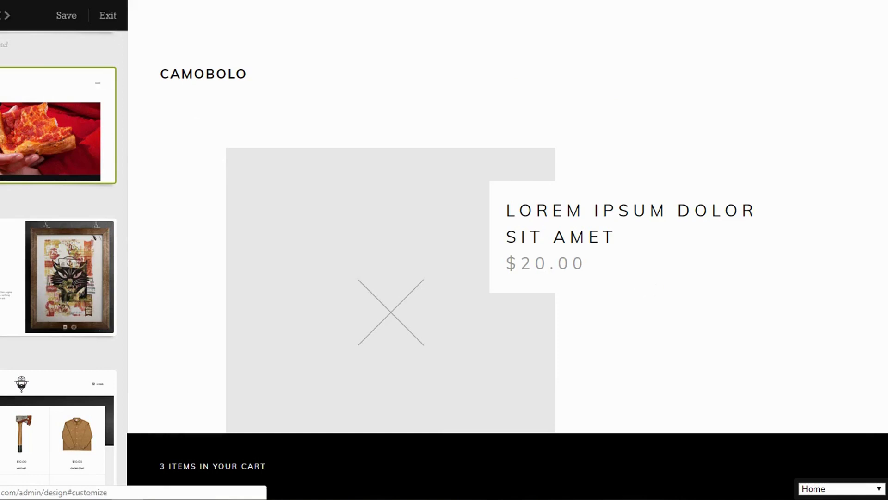
Step: Upload the 'Untitled design' photo as the CAMOBOLO homepage welcome image, skipping the logo
{"action": "left_click", "coordinate": [2, 15]}
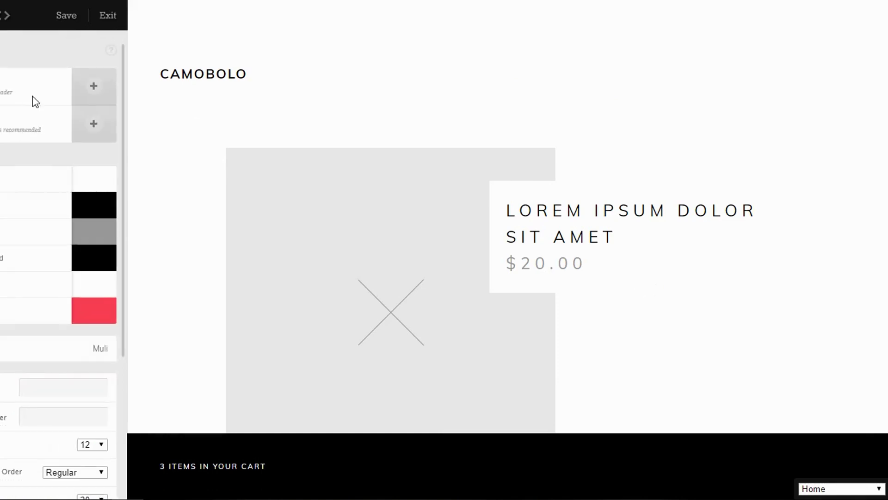
{"action": "left_click", "coordinate": [93, 88]}
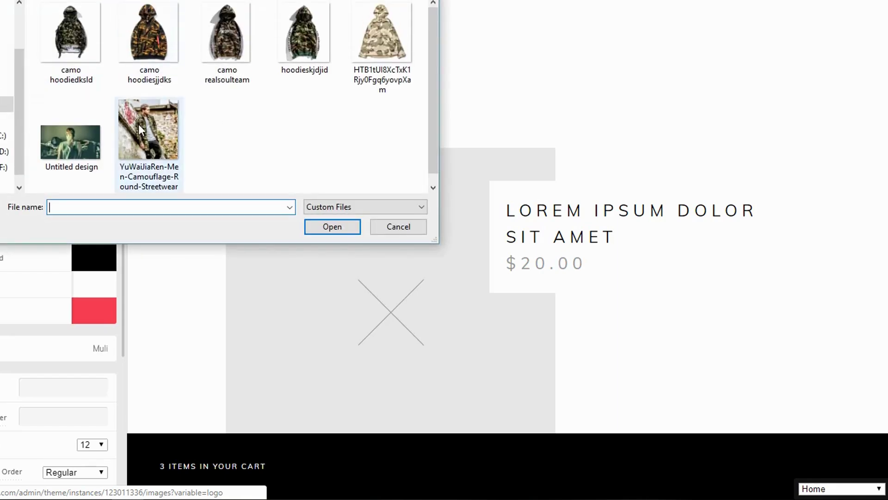
{"action": "left_click", "coordinate": [398, 227]}
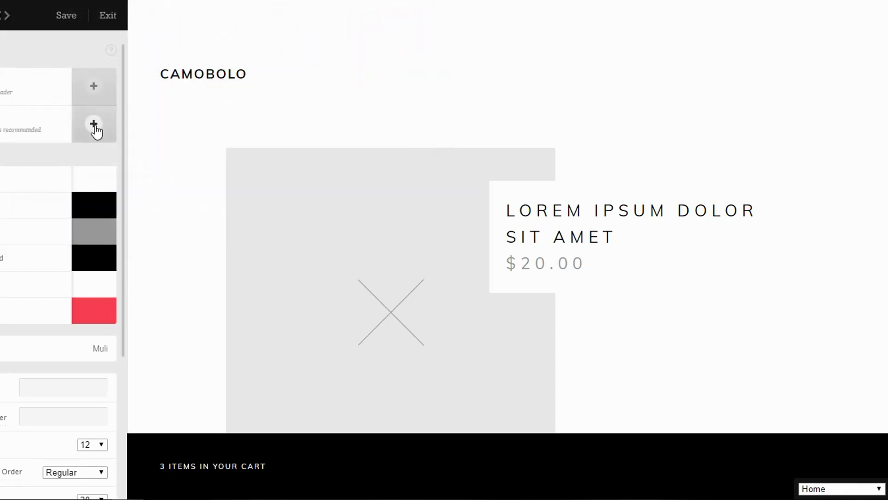
{"action": "left_click", "coordinate": [94, 124]}
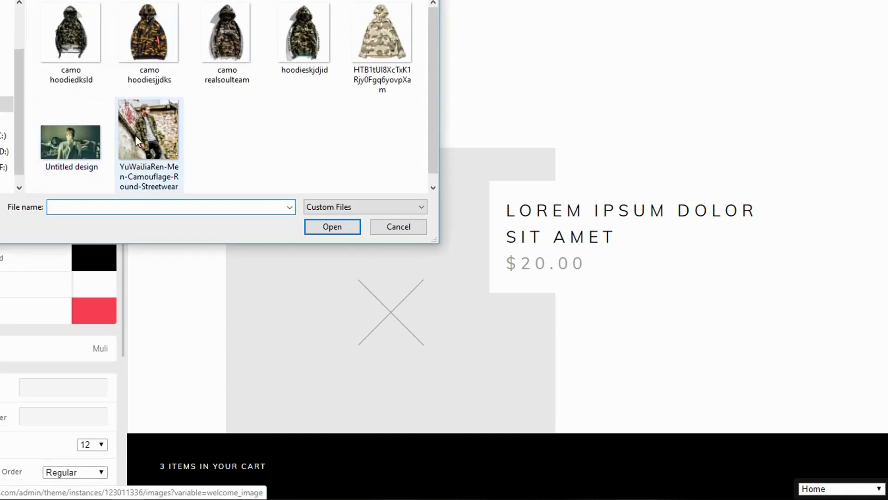
{"action": "left_click", "coordinate": [63, 137]}
{"action": "left_click", "coordinate": [332, 227]}
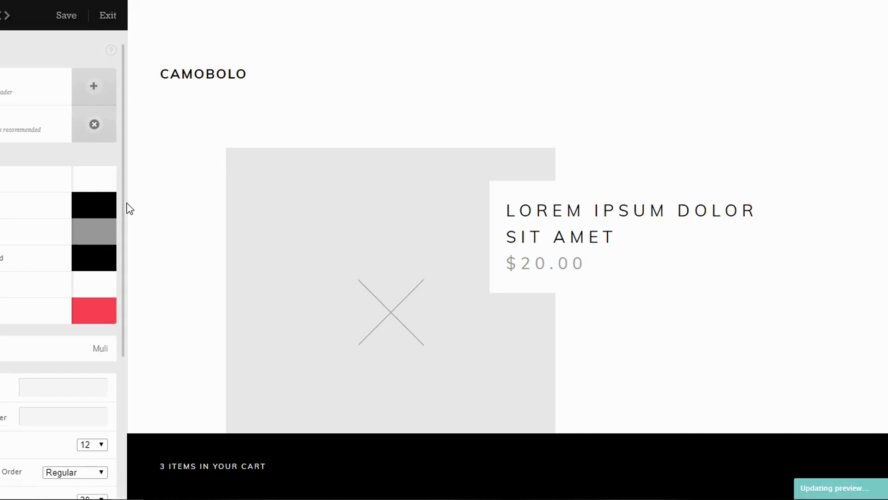
{"action": "scroll", "coordinate": [830, 204], "scroll_direction": "down", "scroll_amount": 10}
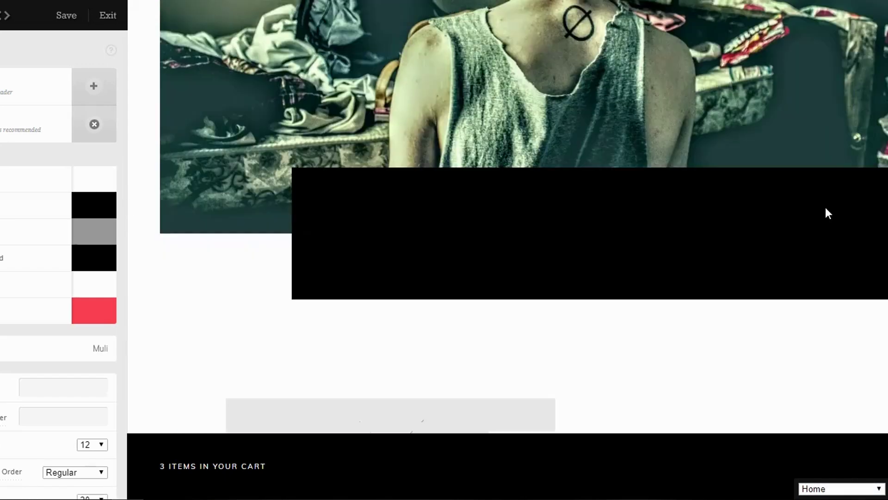
{"action": "scroll", "coordinate": [822, 217], "scroll_direction": "up", "scroll_amount": 10}
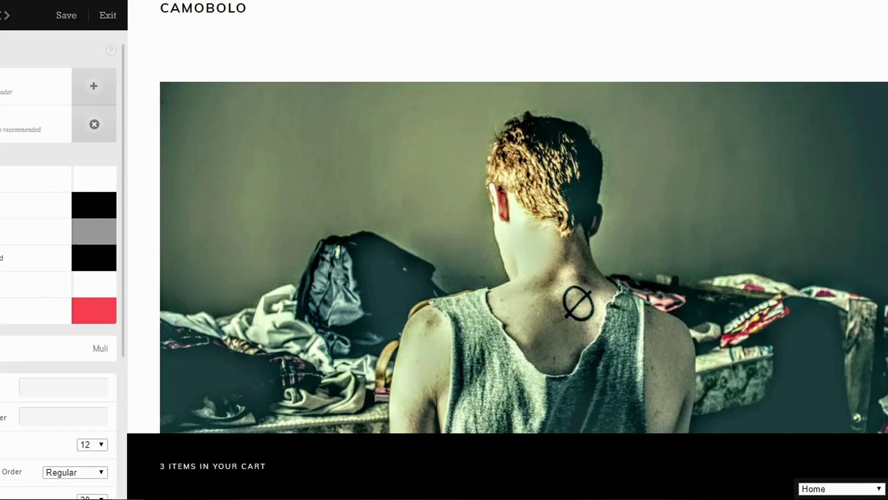
{"action": "scroll", "coordinate": [64, 352], "scroll_direction": "down", "scroll_amount": 1}
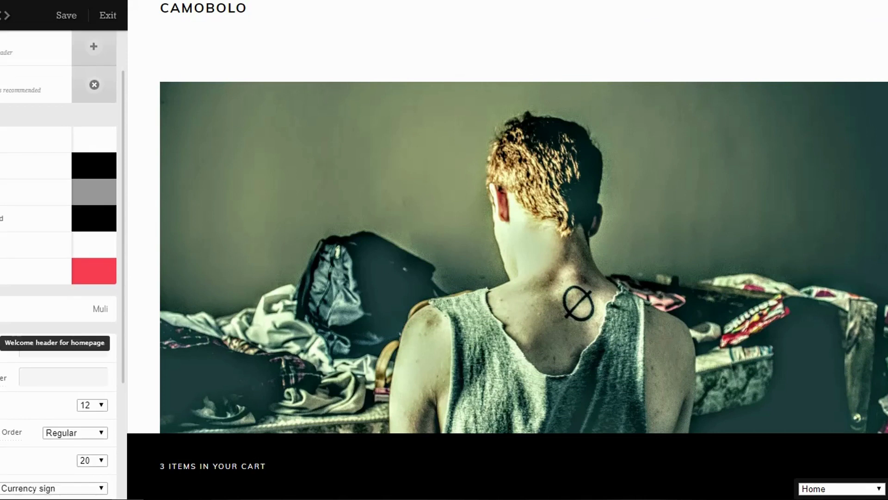
Step: Enter 'STREET WEAR FOR YOU' as the welcome header and 'COME ON IN' in the field below
{"action": "scroll", "coordinate": [4, 327], "scroll_direction": "down", "scroll_amount": 1}
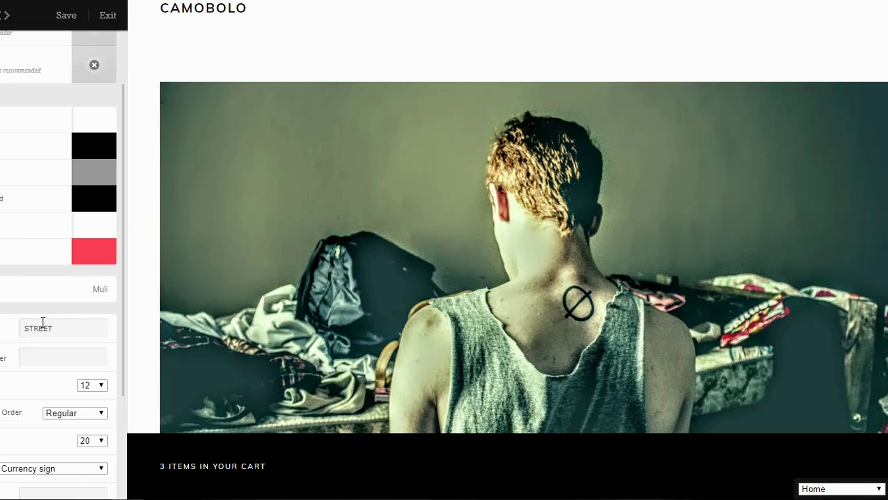
{"action": "type", "text": "WEAR"}
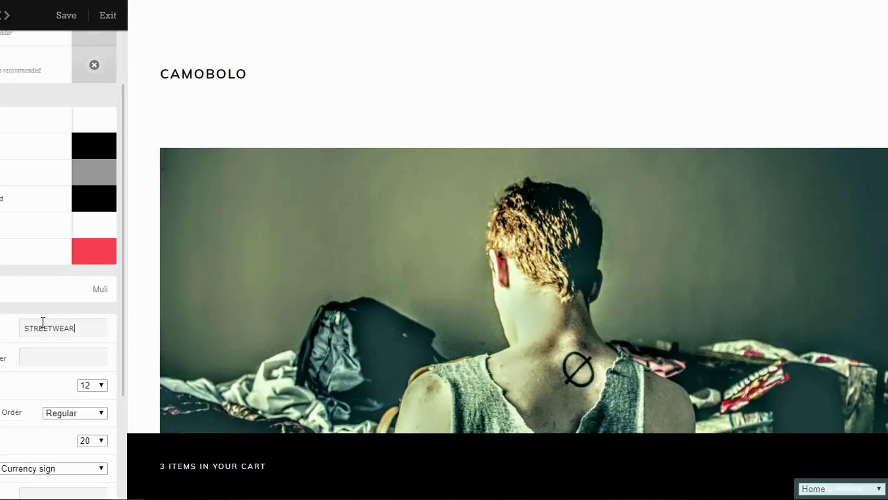
{"action": "key", "text": "BackSpace"}
{"action": "key", "text": "BackSpace"}
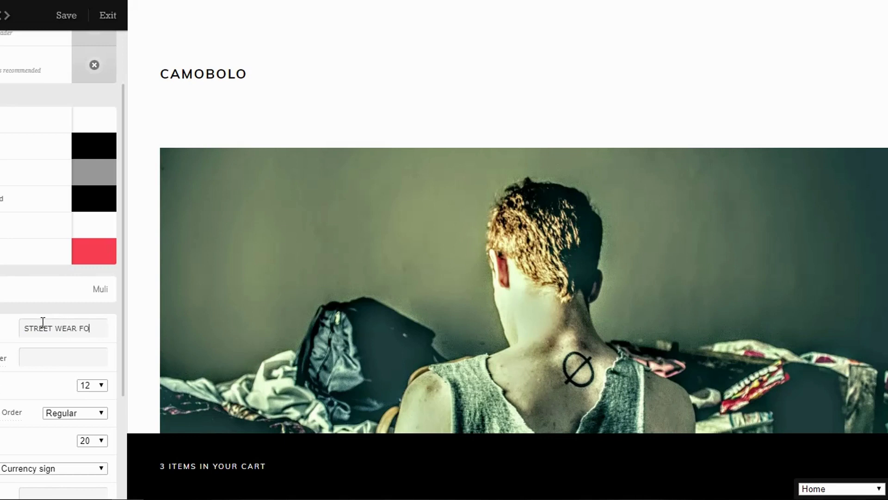
{"action": "type", "text": "R FOR YOU"}
{"action": "left_click", "coordinate": [73, 360]}
{"action": "type", "text": "COME ON IN"}
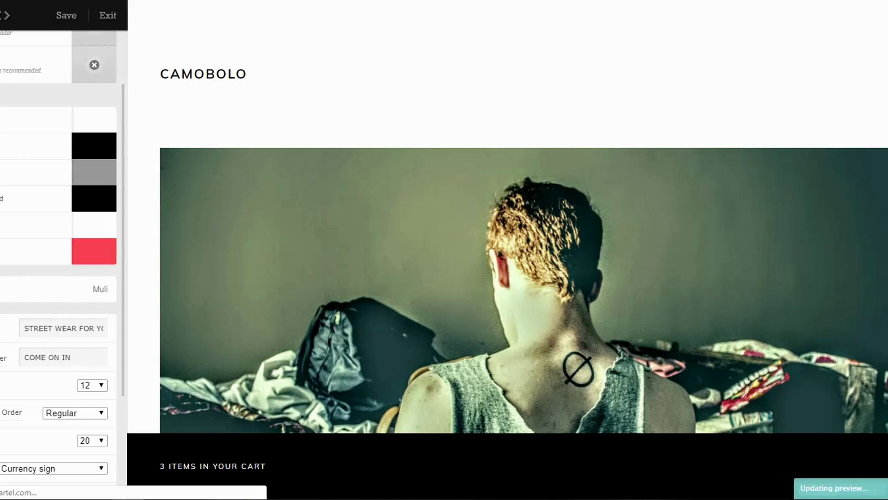
{"action": "scroll", "coordinate": [85, 353], "scroll_direction": "down", "scroll_amount": 1}
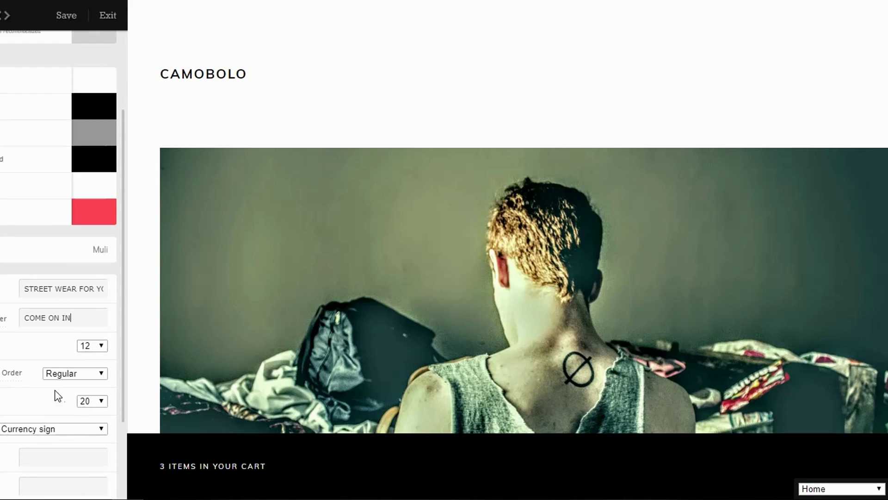
{"action": "scroll", "coordinate": [10, 345], "scroll_direction": "down", "scroll_amount": 1}
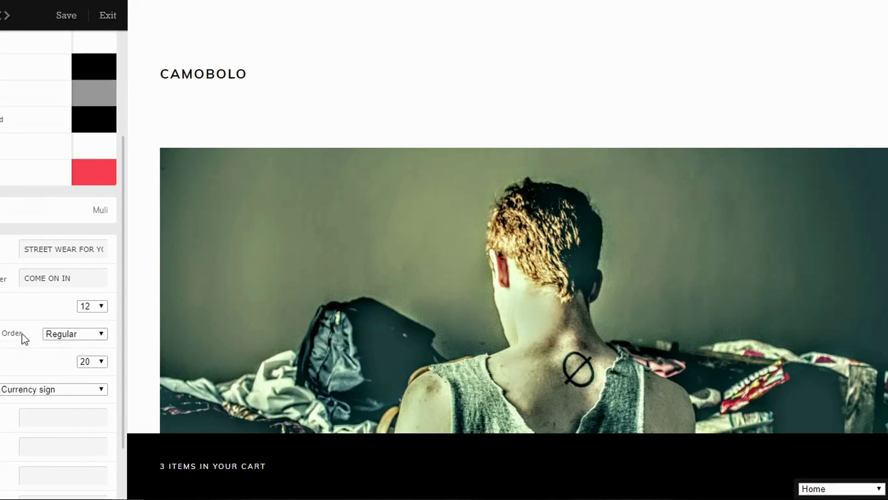
{"action": "scroll", "coordinate": [7, 363], "scroll_direction": "down", "scroll_amount": 1}
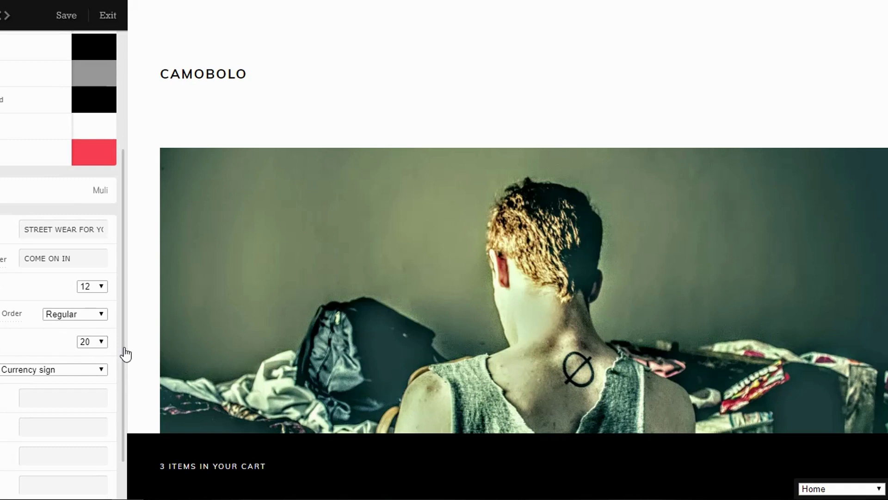
{"action": "scroll", "coordinate": [46, 363], "scroll_direction": "down", "scroll_amount": 2}
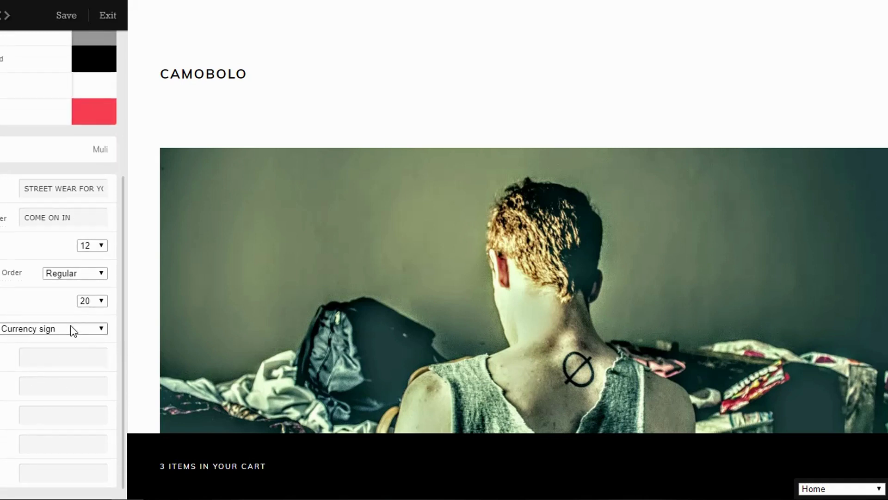
Step: Keep prices on the plain currency sign and enter the TWITTER.COM and FACEBOOK.COM links
{"action": "left_click", "coordinate": [84, 329]}
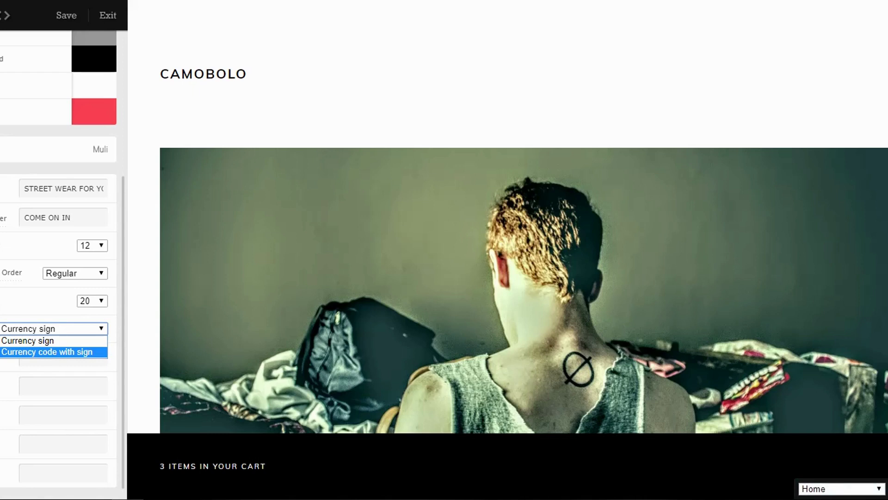
{"action": "left_click", "coordinate": [46, 359]}
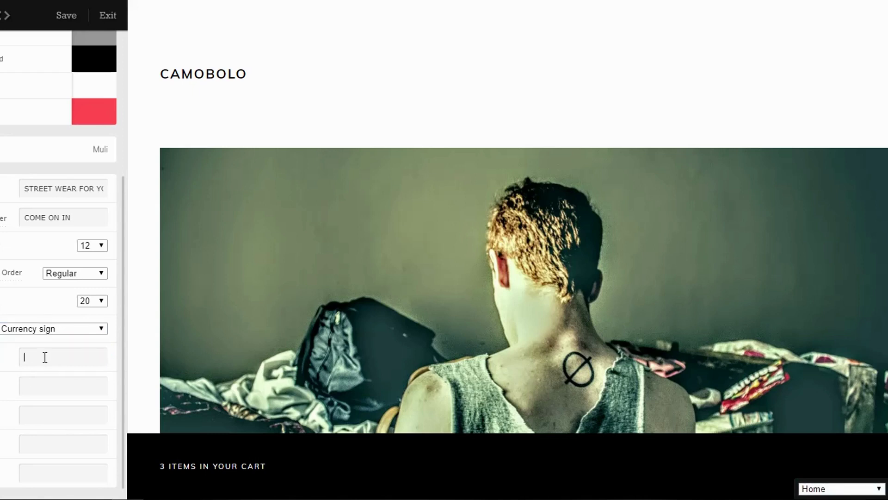
{"action": "type", "text": "TWITTER.COM"}
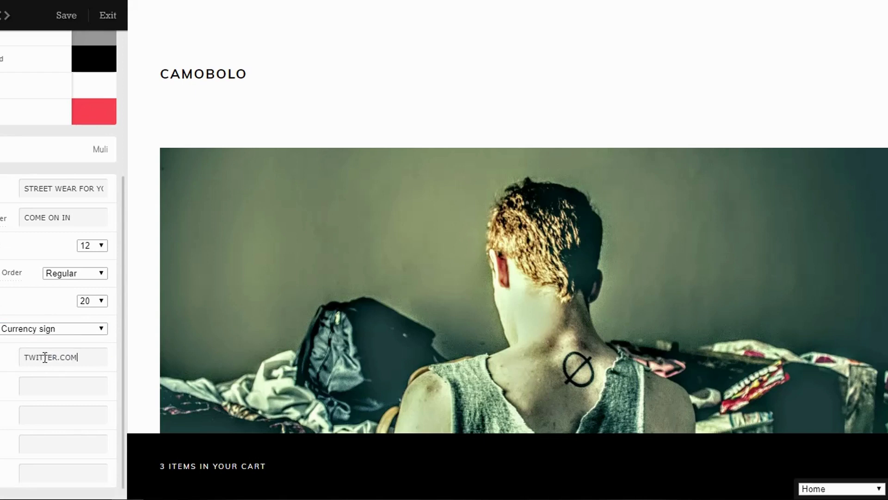
{"action": "key", "text": "Tab"}
{"action": "type", "text": "FACEBOOK.COM"}
Step: Enter the Tumblr, Instagram and Pinterest links: TUMBLR.COM, INSTAGRAM.COM and PINTEREST.COM
{"action": "key", "text": "Tab"}
{"action": "type", "text": "TUMBLR."}
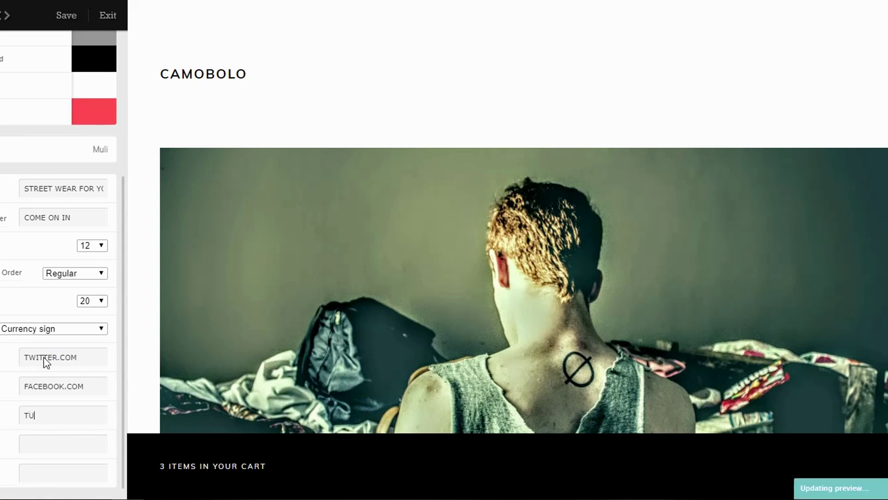
{"action": "key", "text": "Tab"}
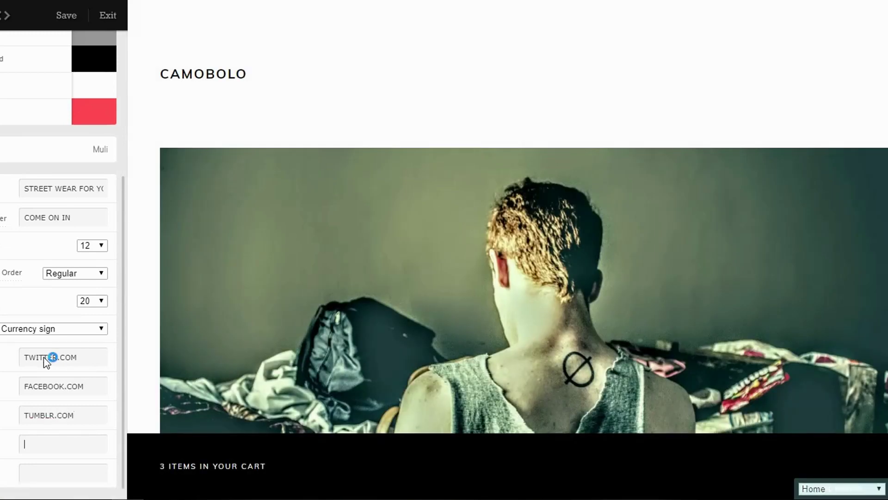
{"action": "type", "text": "INSTAGRAM"}
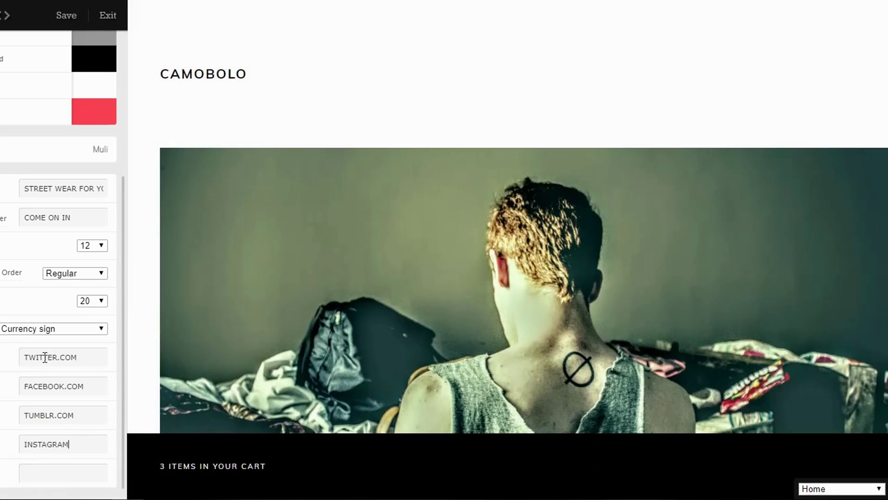
{"action": "type", "text": ".COM"}
{"action": "key", "text": "Tab"}
{"action": "type", "text": "P"}
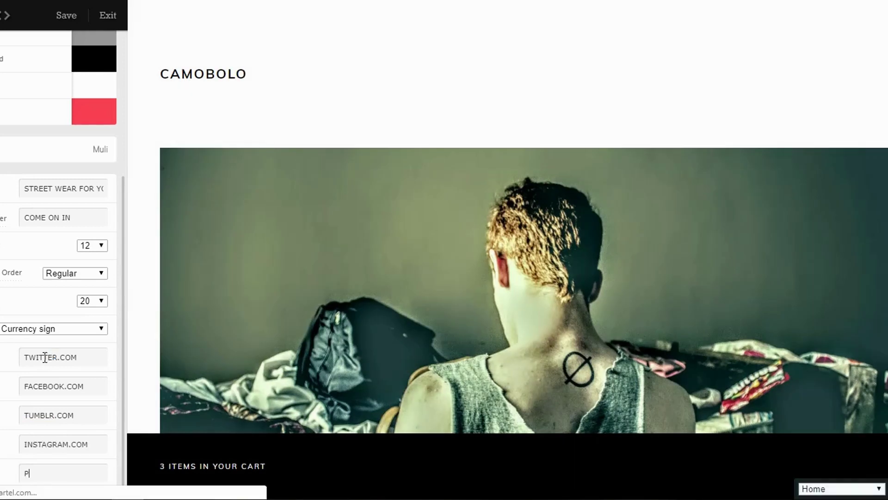
{"action": "type", "text": "ITNEREST"}
{"action": "key", "text": "BackSpace"}
{"action": "key", "text": "BackSpace"}
{"action": "key", "text": "BackSpace"}
{"action": "key", "text": "BackSpace"}
{"action": "key", "text": "BackSpace"}
{"action": "key", "text": "BackSpace"}
{"action": "key", "text": "BackSpace"}
{"action": "key", "text": "BackSpace"}
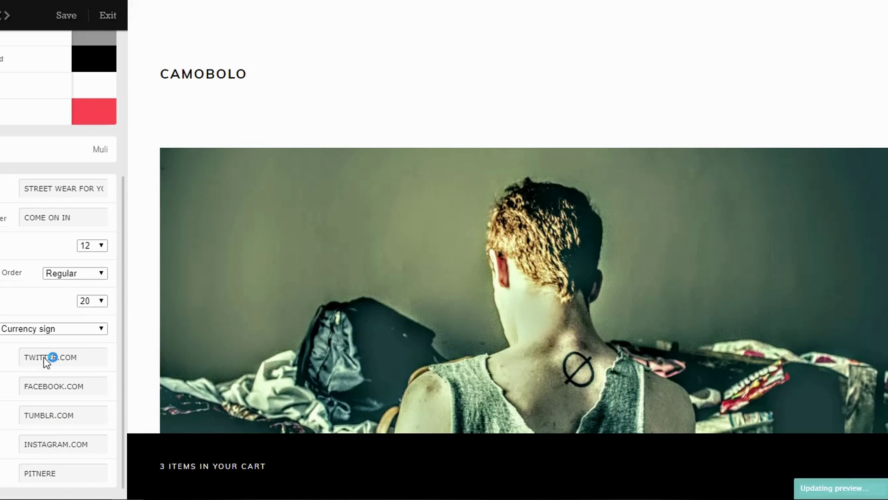
{"action": "type", "text": "NT"}
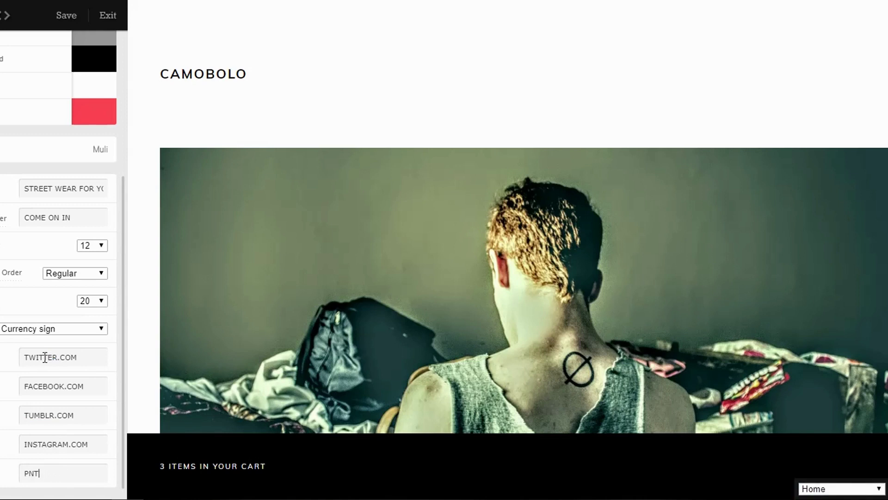
{"action": "type", "text": "EREST.COM"}
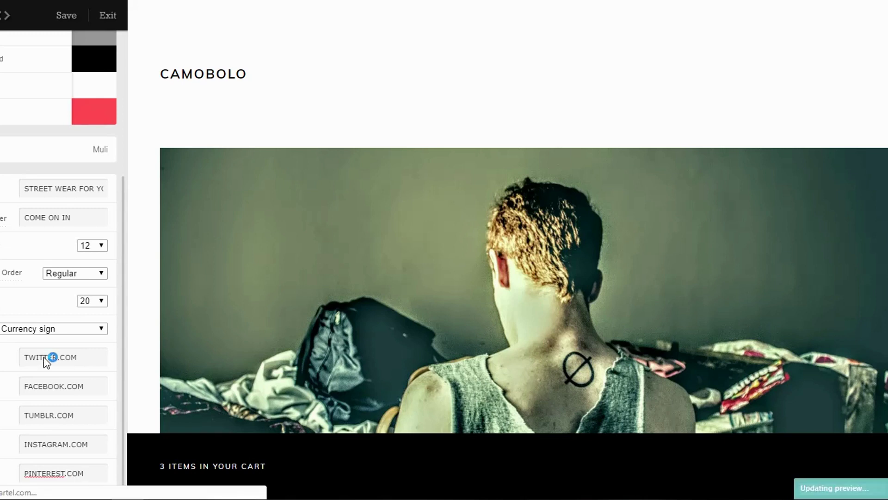
Step: Scroll the live preview to check the footer's Instagram, Twitter, Facebook, Pinterest and Tumblr links
{"action": "scroll", "coordinate": [89, 346], "scroll_direction": "up", "scroll_amount": 1}
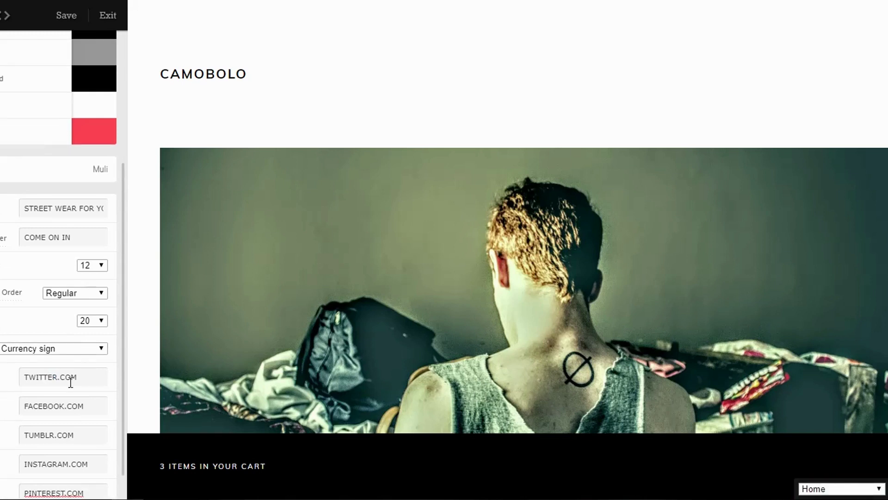
{"action": "scroll", "coordinate": [523, 218], "scroll_direction": "down", "scroll_amount": 10}
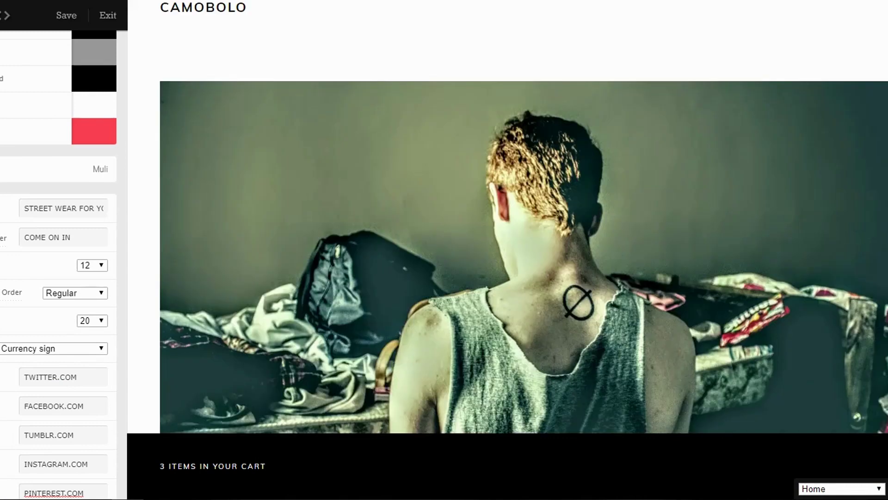
{"action": "scroll", "coordinate": [523, 217], "scroll_direction": "up", "scroll_amount": 1}
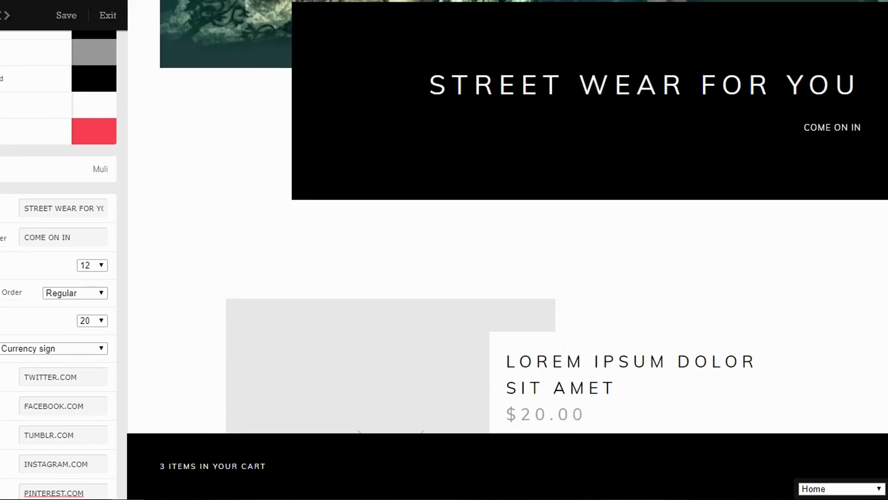
{"action": "scroll", "coordinate": [523, 218], "scroll_direction": "down", "scroll_amount": 4}
{"action": "scroll", "coordinate": [523, 218], "scroll_direction": "down", "scroll_amount": 5}
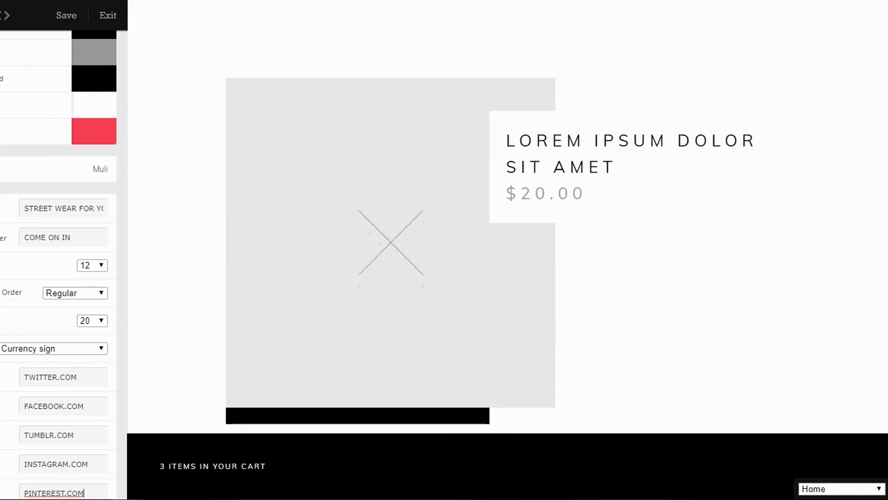
{"action": "scroll", "coordinate": [523, 217], "scroll_direction": "up", "scroll_amount": 1}
{"action": "scroll", "coordinate": [523, 217], "scroll_direction": "down", "scroll_amount": 1}
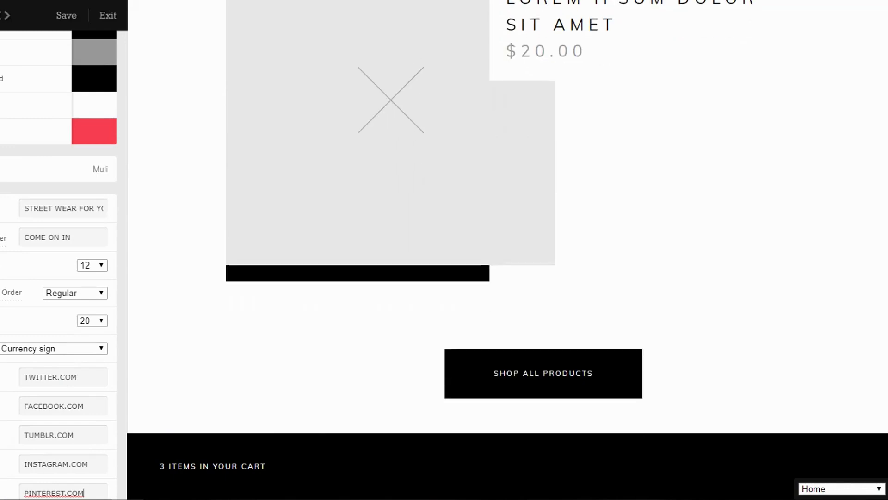
{"action": "scroll", "coordinate": [522, 217], "scroll_direction": "up", "scroll_amount": 2}
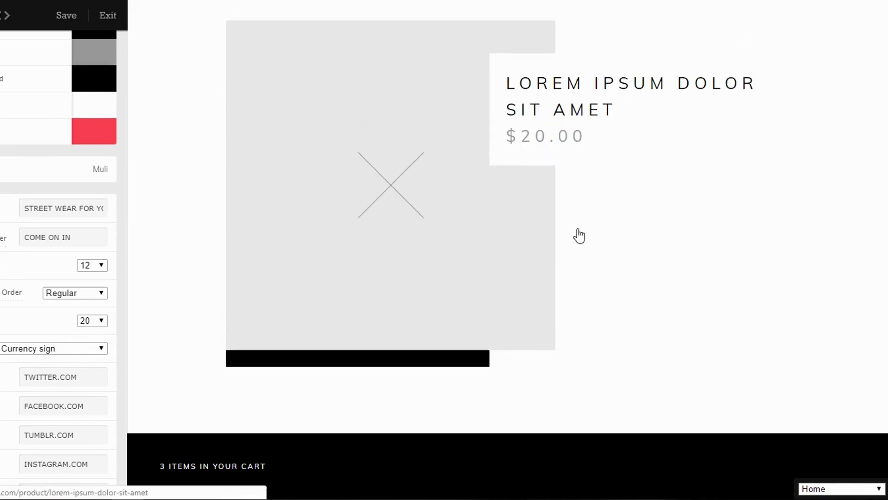
{"action": "scroll", "coordinate": [555, 231], "scroll_direction": "down", "scroll_amount": 2}
{"action": "scroll", "coordinate": [463, 226], "scroll_direction": "down", "scroll_amount": 4}
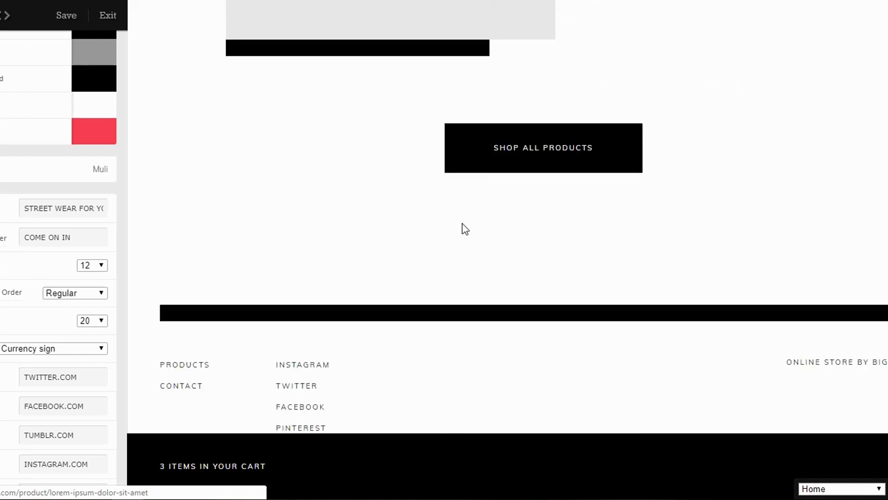
{"action": "scroll", "coordinate": [462, 227], "scroll_direction": "up", "scroll_amount": 5}
{"action": "scroll", "coordinate": [462, 227], "scroll_direction": "down", "scroll_amount": 6}
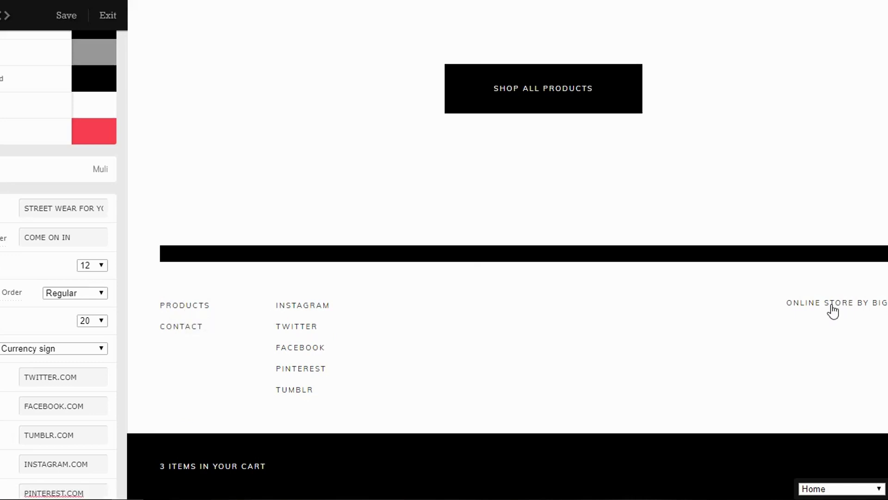
{"action": "scroll", "coordinate": [355, 345], "scroll_direction": "up", "scroll_amount": 5}
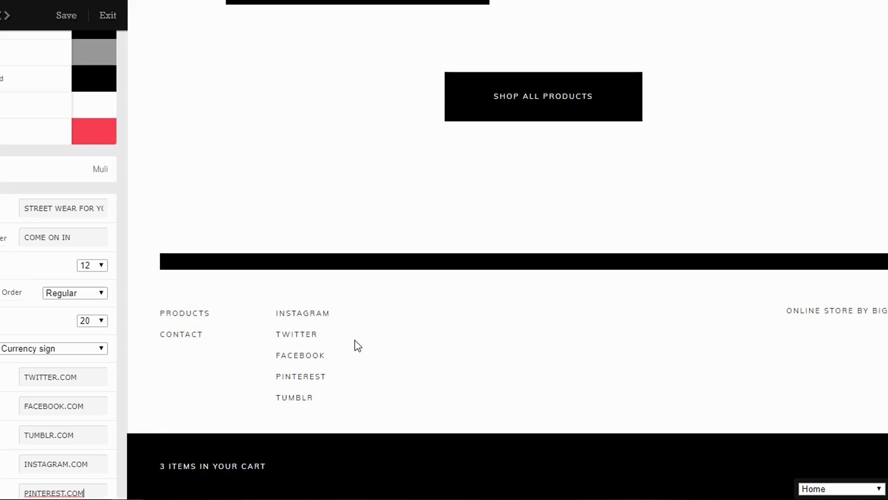
{"action": "scroll", "coordinate": [182, 196], "scroll_direction": "up", "scroll_amount": 5}
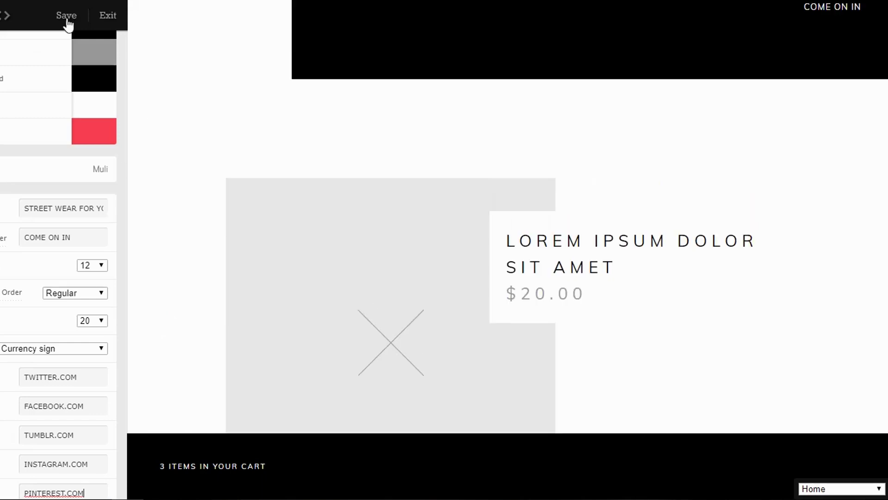
Step: Save the Snacks theme design and exit the editor to the camobolo Account page
{"action": "left_click", "coordinate": [66, 16]}
{"action": "left_click", "coordinate": [108, 20]}
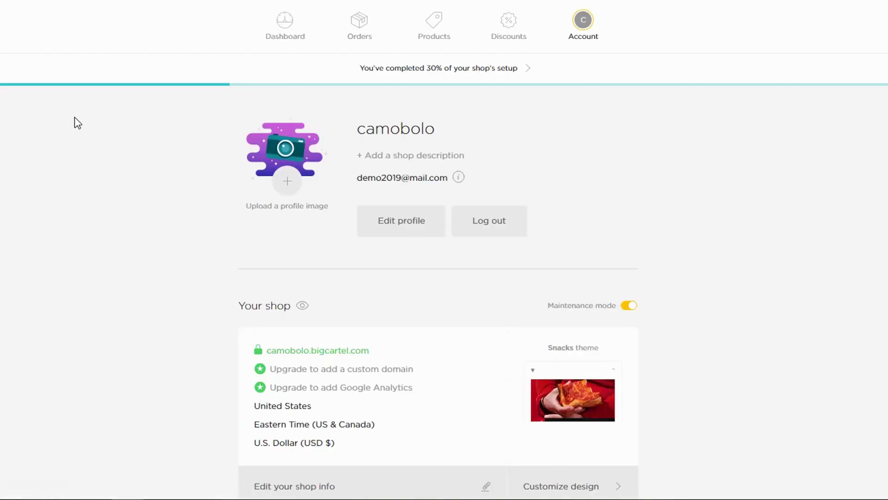
{"action": "scroll", "coordinate": [614, 215], "scroll_direction": "down", "scroll_amount": 4}
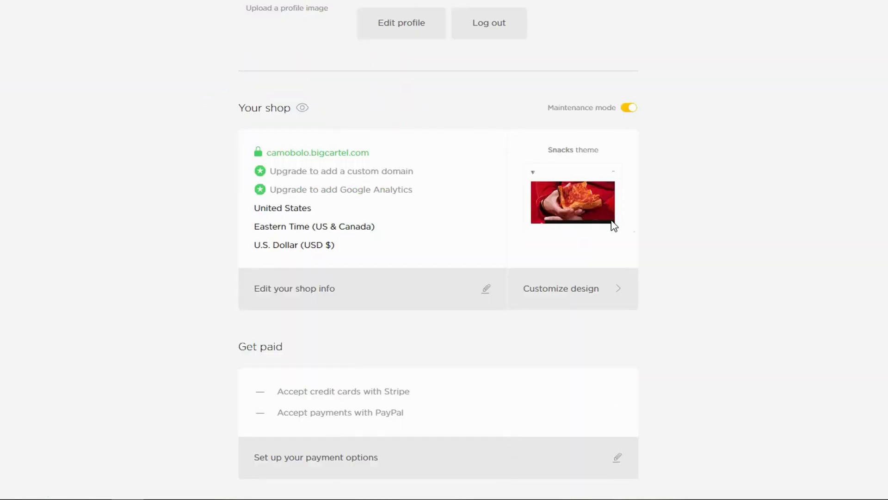
{"action": "scroll", "coordinate": [648, 232], "scroll_direction": "up", "scroll_amount": 4}
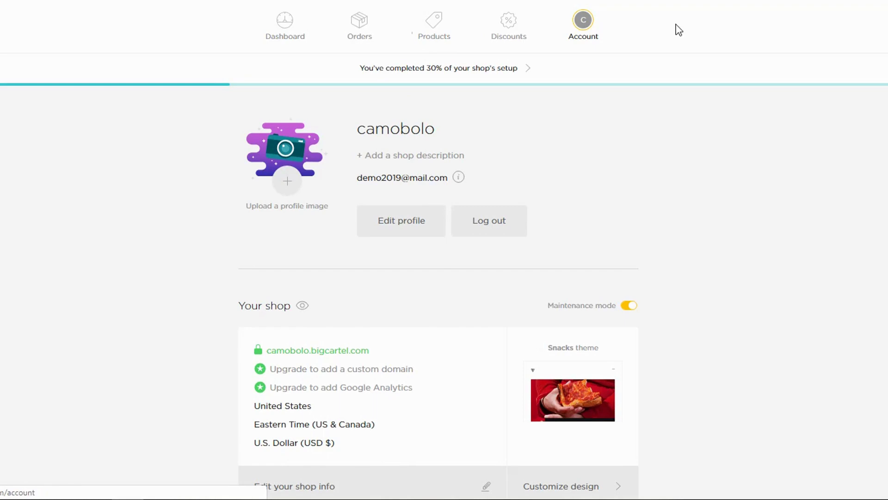
Step: Open the 'Lorem ipsum dolor sit amet' product ($20.00, MEN'S) from the Products list
{"action": "left_click", "coordinate": [439, 31]}
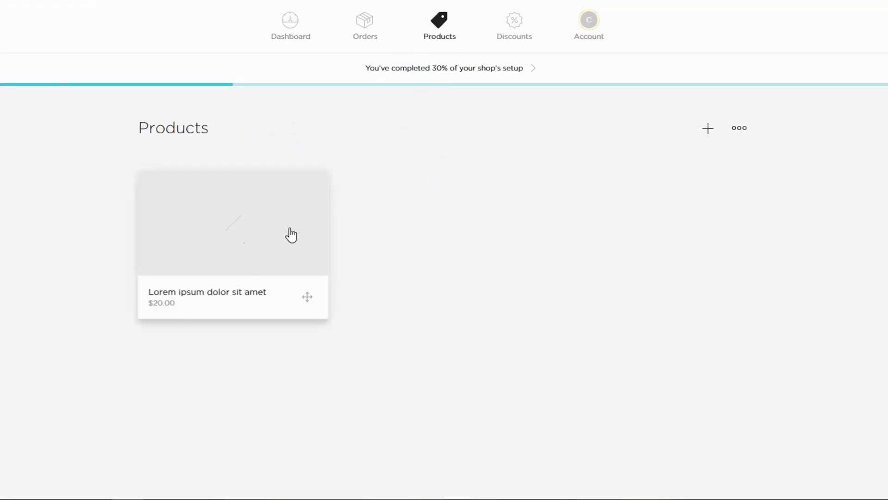
{"action": "left_click", "coordinate": [207, 227]}
{"action": "scroll", "coordinate": [557, 234], "scroll_direction": "down", "scroll_amount": 14}
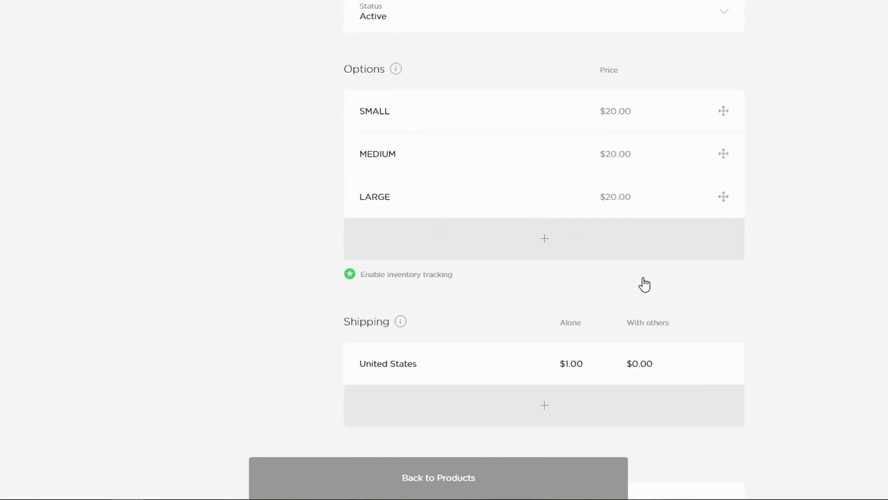
{"action": "scroll", "coordinate": [744, 297], "scroll_direction": "up", "scroll_amount": 2}
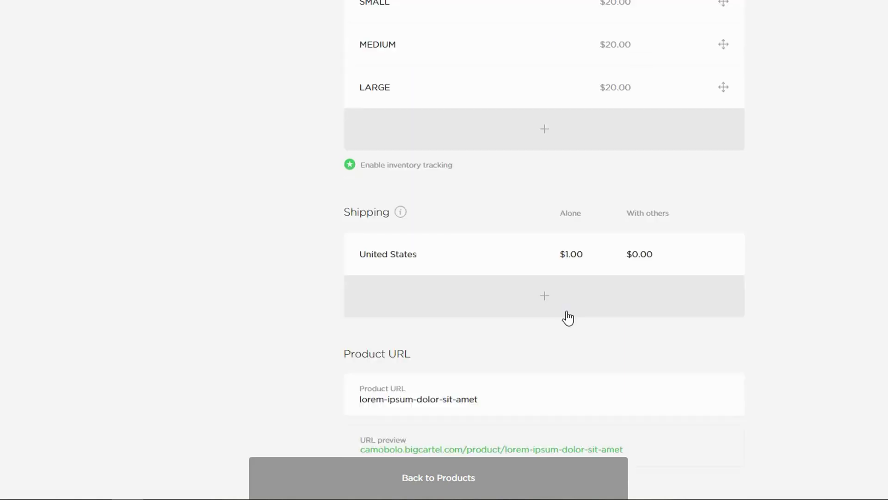
{"action": "scroll", "coordinate": [566, 311], "scroll_direction": "up", "scroll_amount": 3}
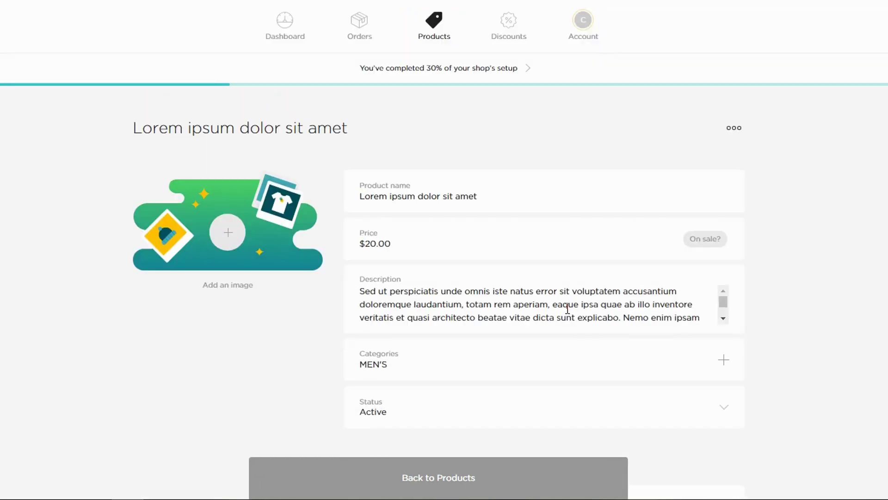
Step: Add the camo hoodiedksld photo and save the product as PONCHO CAMO HOODIE STYLE at $99.52
{"action": "left_click", "coordinate": [224, 233]}
{"action": "left_click", "coordinate": [66, 36]}
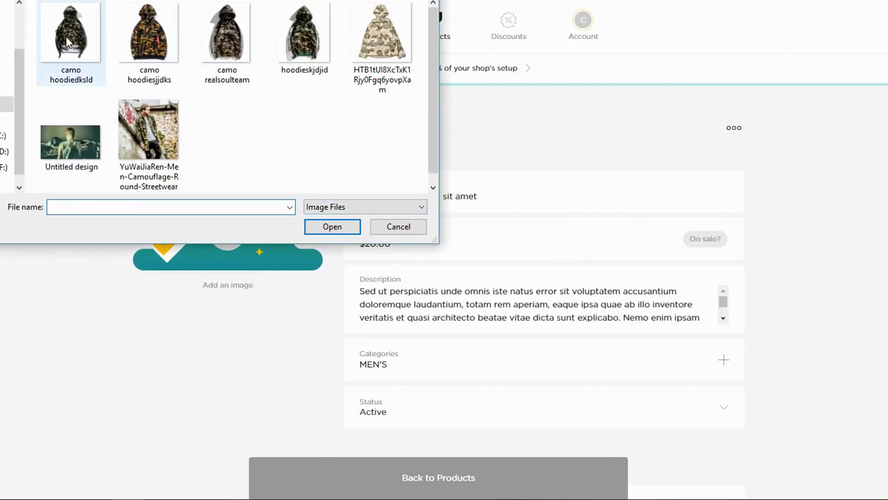
{"action": "left_click", "coordinate": [340, 226]}
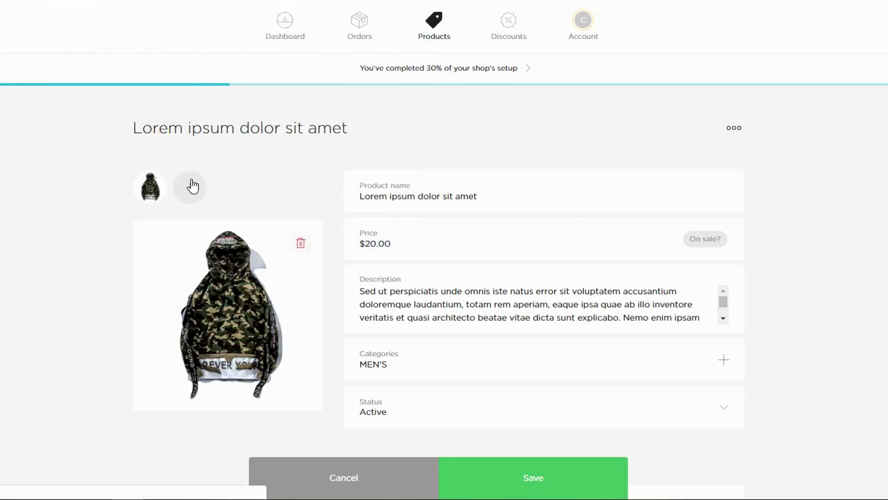
{"action": "scroll", "coordinate": [751, 286], "scroll_direction": "down", "scroll_amount": 3}
{"action": "scroll", "coordinate": [745, 287], "scroll_direction": "down", "scroll_amount": 10}
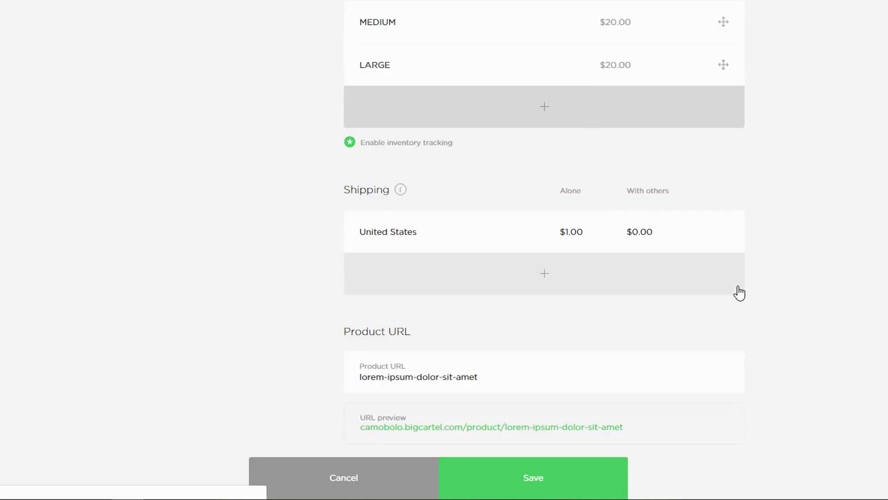
{"action": "left_click", "coordinate": [545, 481]}
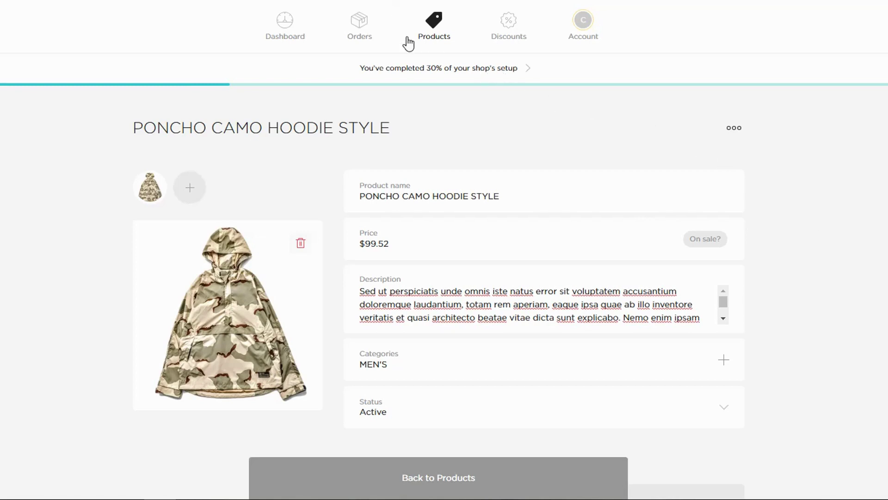
Step: Visit the Dashboard, Orders and Discounts pages, then return to Account and scroll to Get paid
{"action": "left_click", "coordinate": [283, 26]}
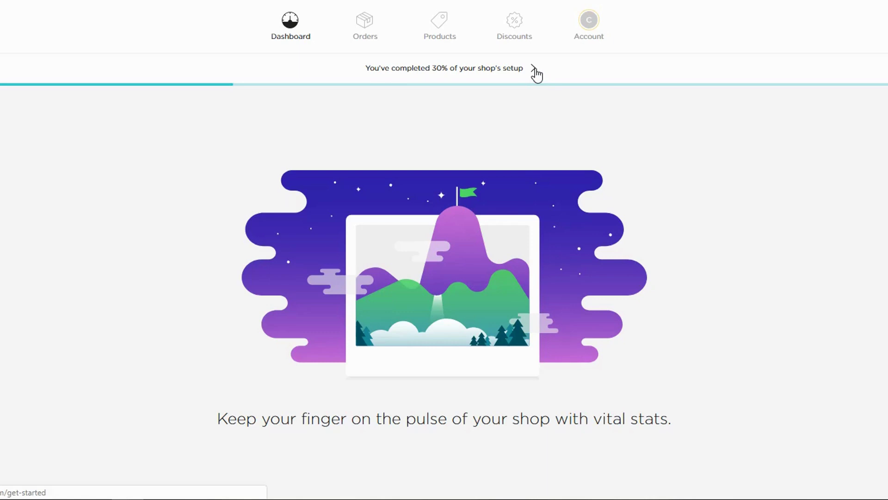
{"action": "left_click", "coordinate": [364, 25]}
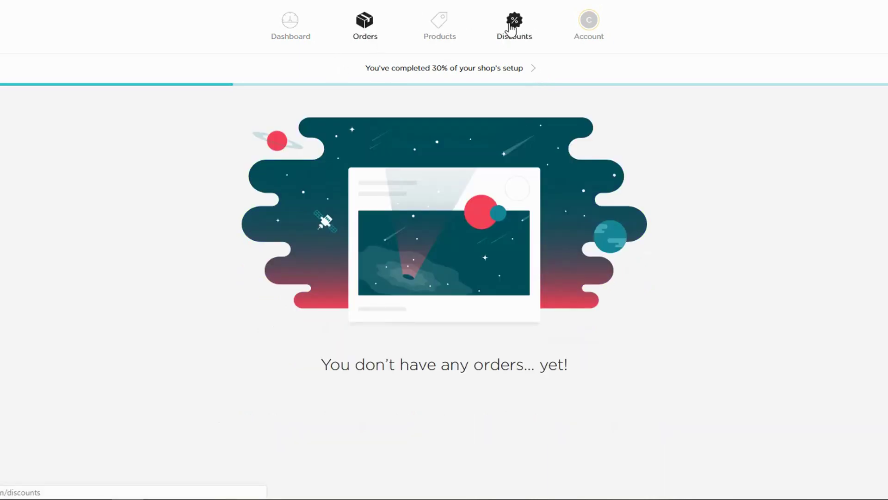
{"action": "left_click", "coordinate": [512, 29]}
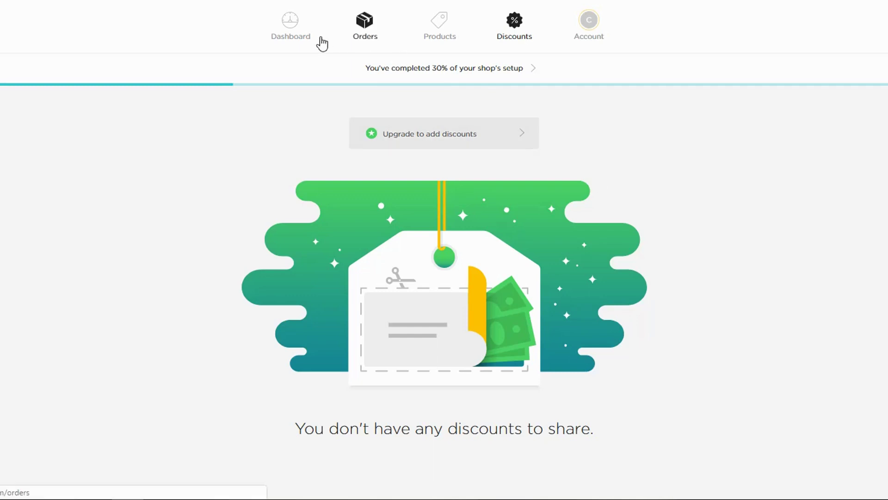
{"action": "left_click", "coordinate": [592, 24]}
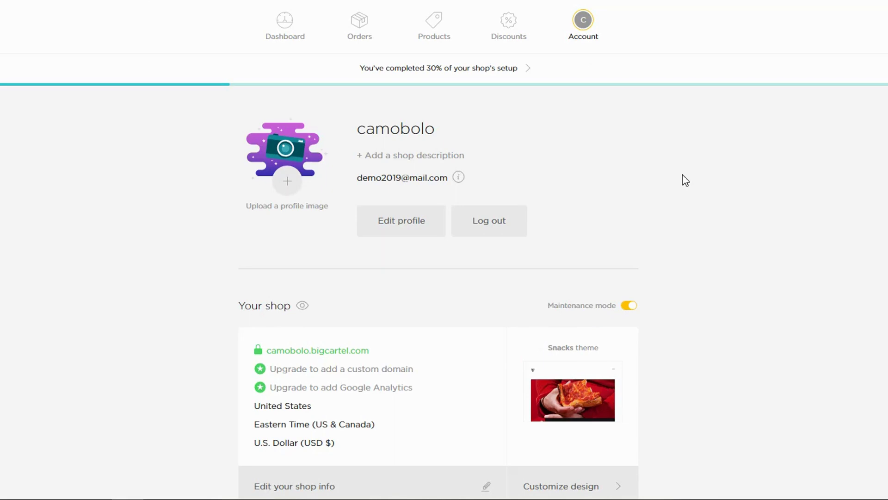
{"action": "scroll", "coordinate": [682, 175], "scroll_direction": "down", "scroll_amount": 4}
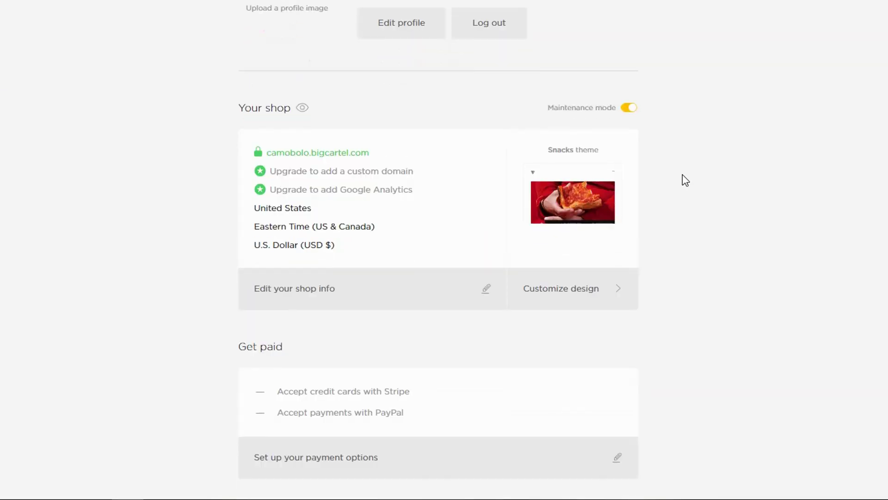
{"action": "scroll", "coordinate": [682, 175], "scroll_direction": "down", "scroll_amount": 2}
{"action": "scroll", "coordinate": [682, 175], "scroll_direction": "down", "scroll_amount": 2}
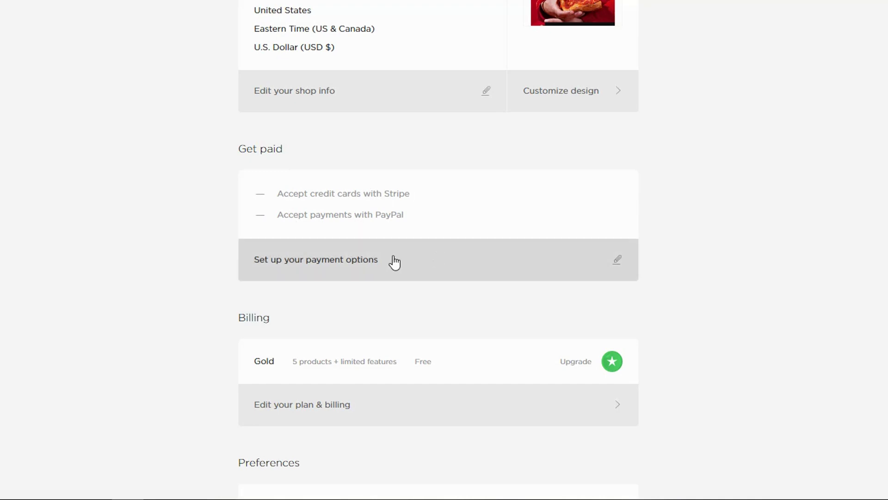
{"action": "left_click", "coordinate": [620, 266]}
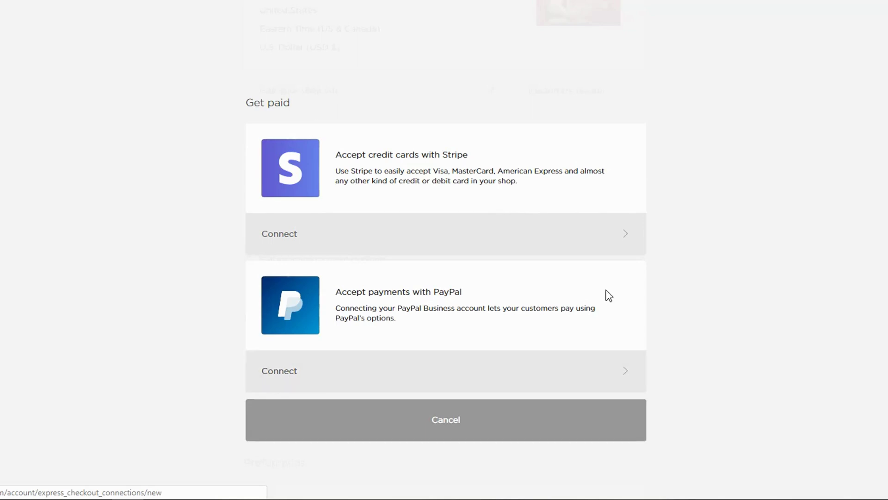
{"action": "left_click", "coordinate": [465, 424]}
{"action": "scroll", "coordinate": [680, 314], "scroll_direction": "down", "scroll_amount": 2}
{"action": "scroll", "coordinate": [680, 317], "scroll_direction": "up", "scroll_amount": 1}
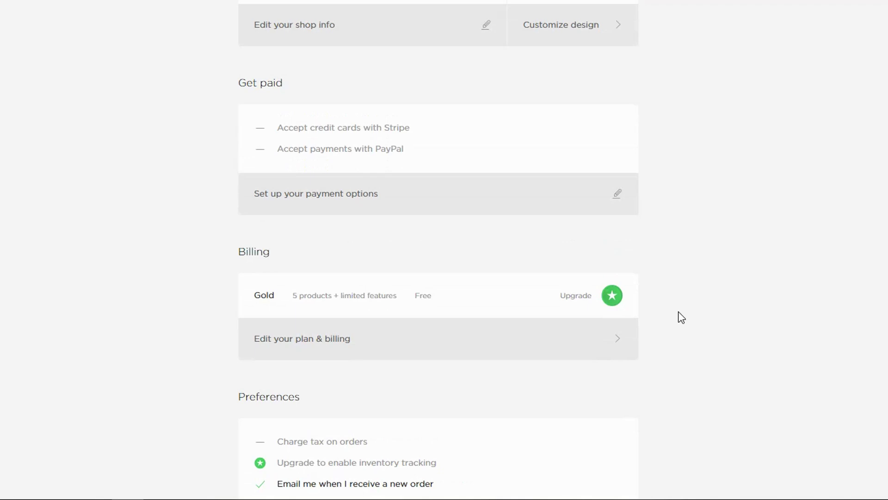
{"action": "scroll", "coordinate": [681, 318], "scroll_direction": "down", "scroll_amount": 5}
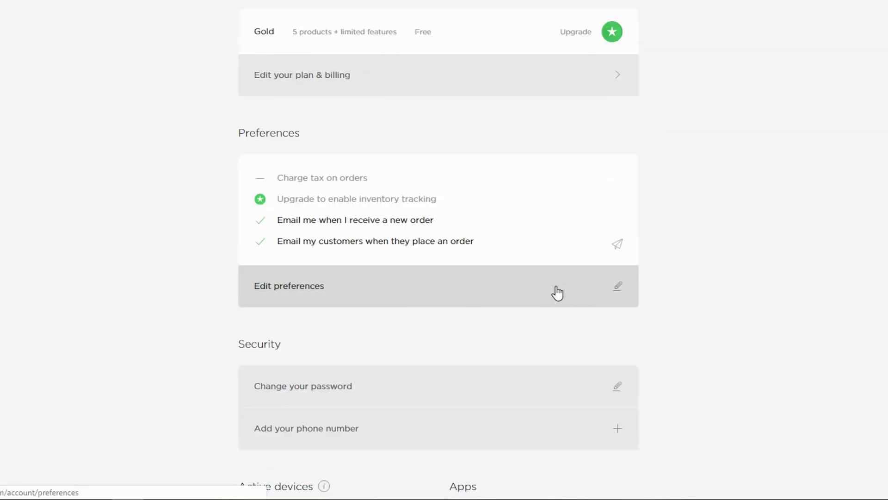
{"action": "scroll", "coordinate": [555, 293], "scroll_direction": "down", "scroll_amount": 4}
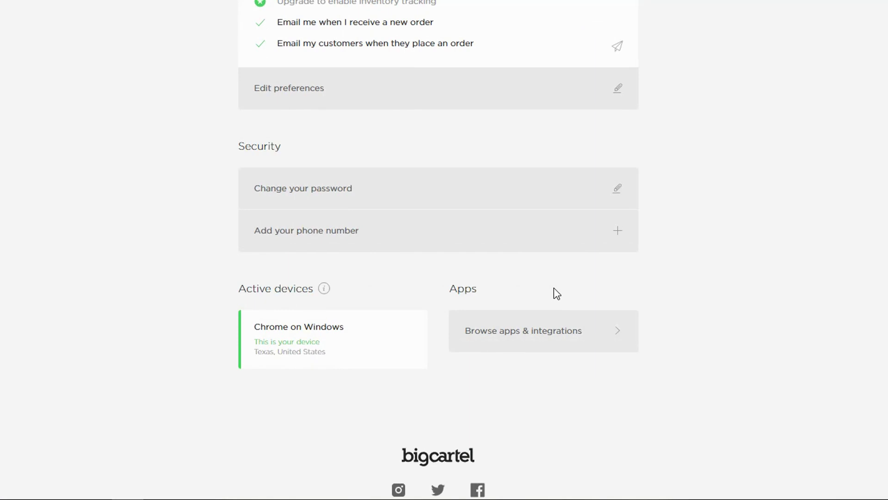
{"action": "scroll", "coordinate": [730, 290], "scroll_direction": "down", "scroll_amount": 2}
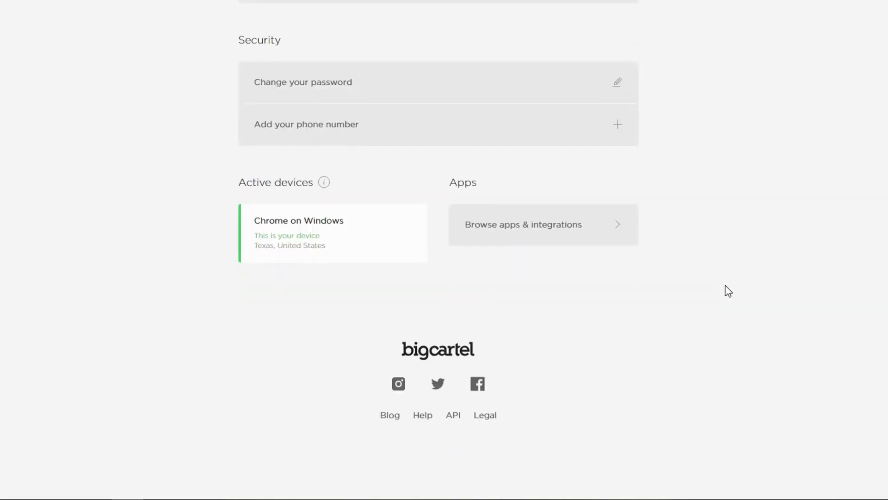
{"action": "scroll", "coordinate": [720, 297], "scroll_direction": "up", "scroll_amount": 4}
{"action": "scroll", "coordinate": [720, 293], "scroll_direction": "up", "scroll_amount": 12}
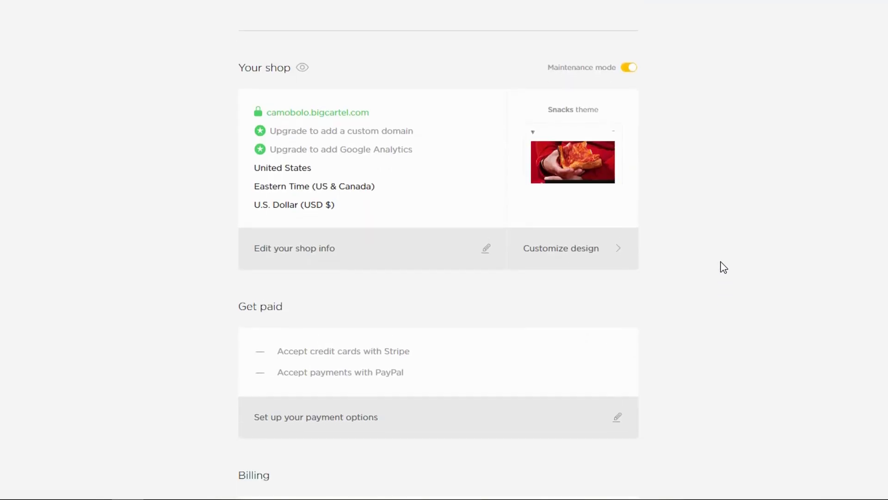
{"action": "scroll", "coordinate": [724, 267], "scroll_direction": "up", "scroll_amount": 4}
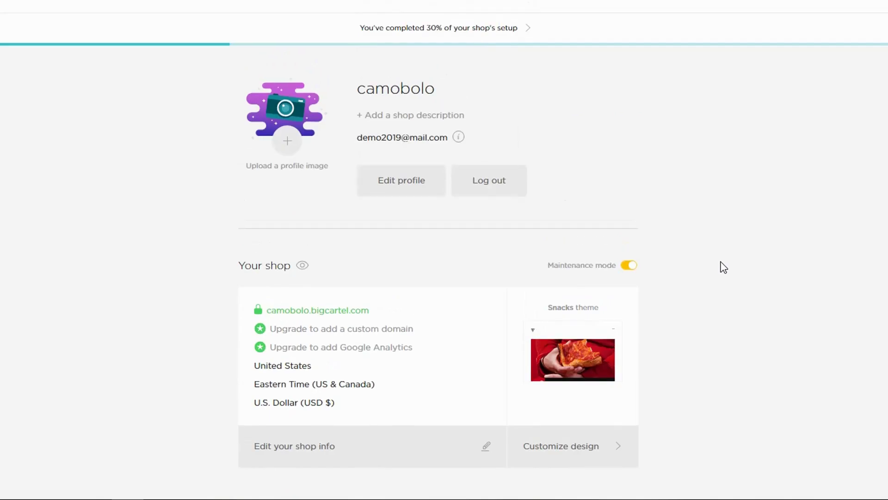
{"action": "scroll", "coordinate": [724, 267], "scroll_direction": "up", "scroll_amount": 1}
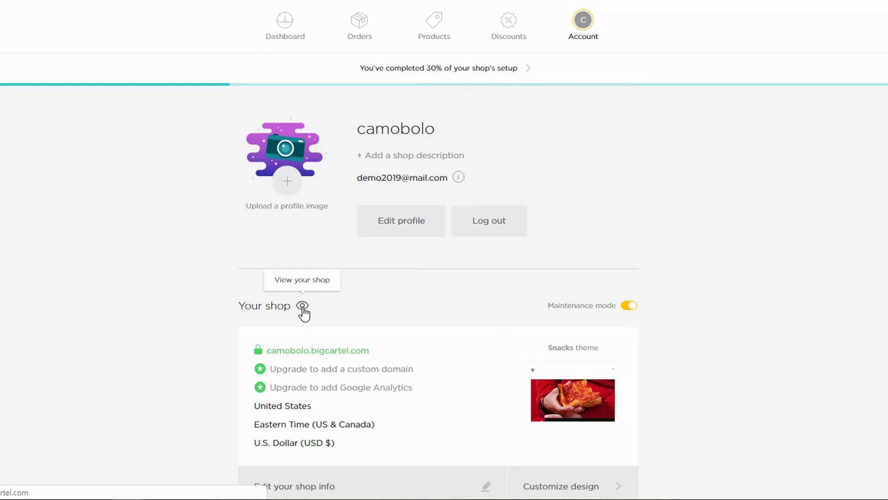
Step: Open the live CAMOBOLO storefront and scroll from the hero banner down to the footer
{"action": "left_click", "coordinate": [303, 306]}
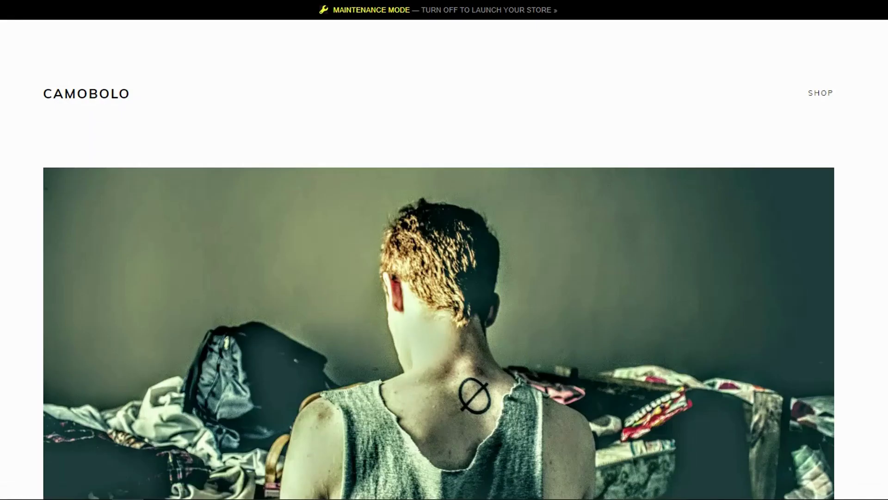
{"action": "scroll", "coordinate": [444, 264], "scroll_direction": "down", "scroll_amount": 3}
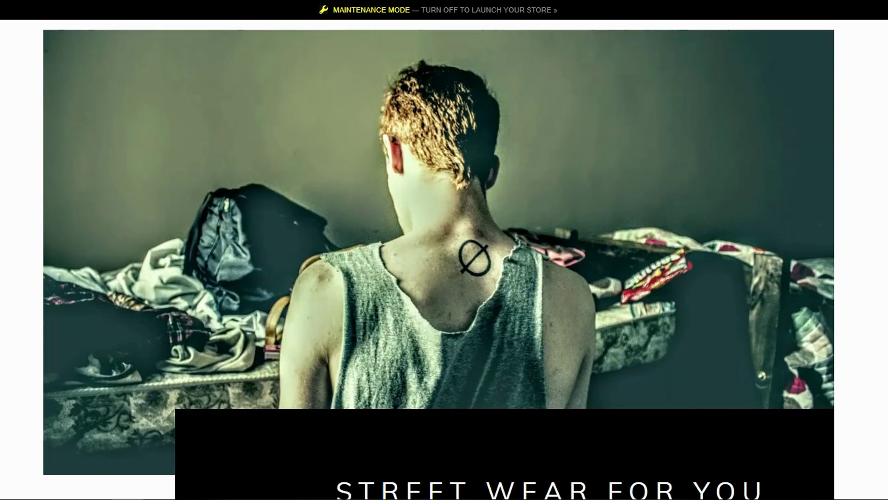
{"action": "scroll", "coordinate": [444, 264], "scroll_direction": "up", "scroll_amount": 3}
{"action": "scroll", "coordinate": [444, 263], "scroll_direction": "down", "scroll_amount": 7}
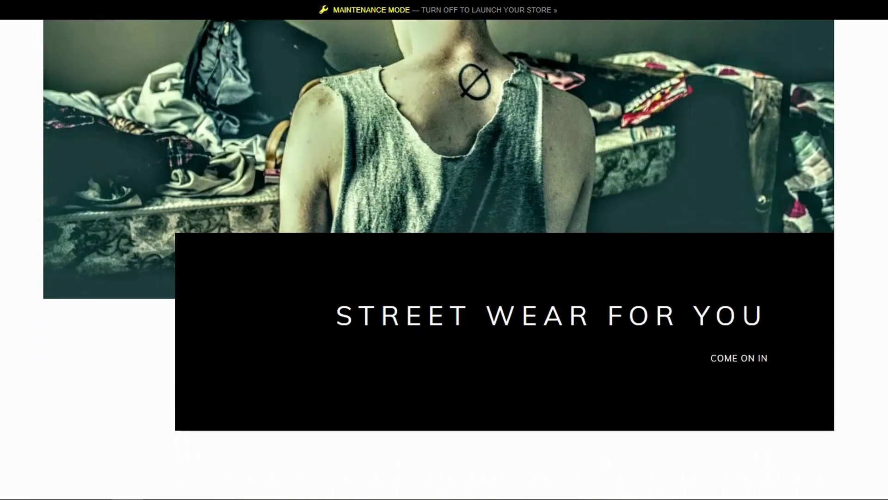
{"action": "scroll", "coordinate": [444, 263], "scroll_direction": "down", "scroll_amount": 3}
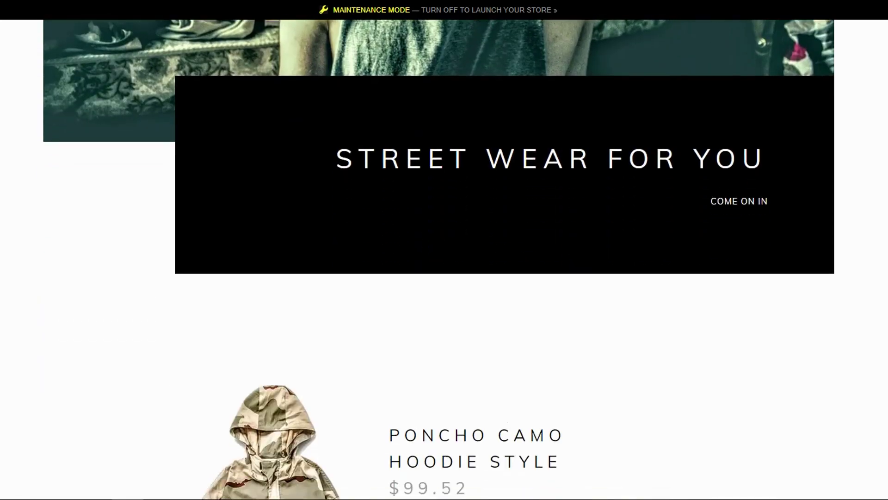
{"action": "scroll", "coordinate": [444, 264], "scroll_direction": "down", "scroll_amount": 6}
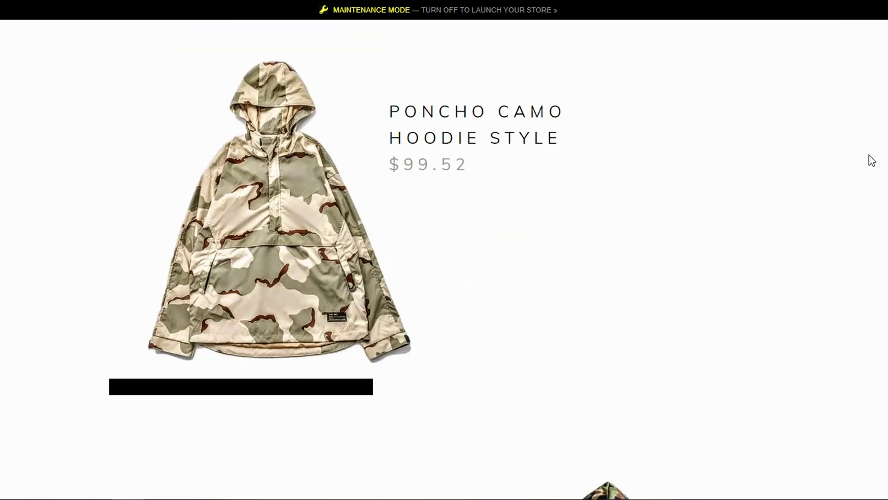
{"action": "scroll", "coordinate": [854, 159], "scroll_direction": "down", "scroll_amount": 10}
{"action": "scroll", "coordinate": [854, 159], "scroll_direction": "up", "scroll_amount": 1}
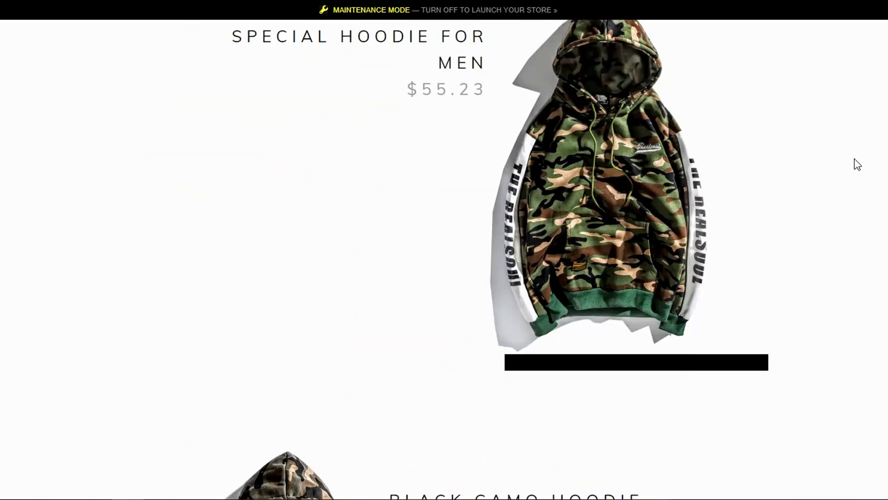
{"action": "scroll", "coordinate": [856, 158], "scroll_direction": "up", "scroll_amount": 3}
{"action": "scroll", "coordinate": [855, 158], "scroll_direction": "down", "scroll_amount": 4}
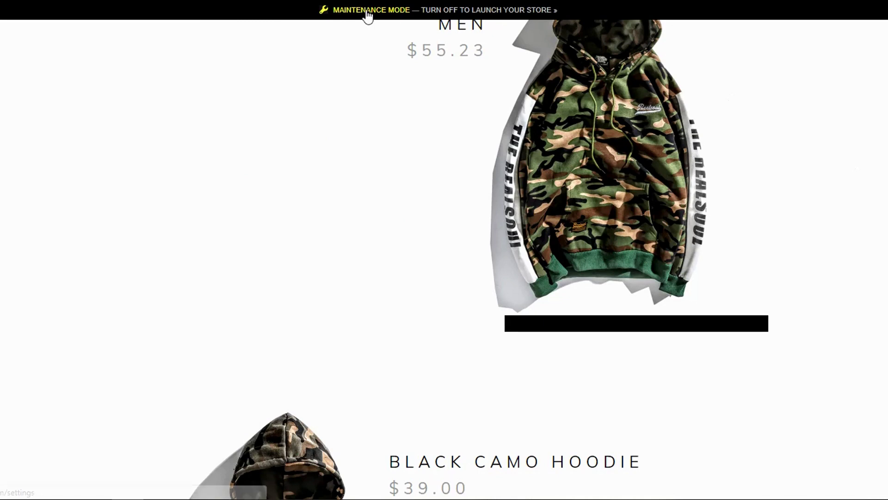
{"action": "scroll", "coordinate": [840, 192], "scroll_direction": "down", "scroll_amount": 9}
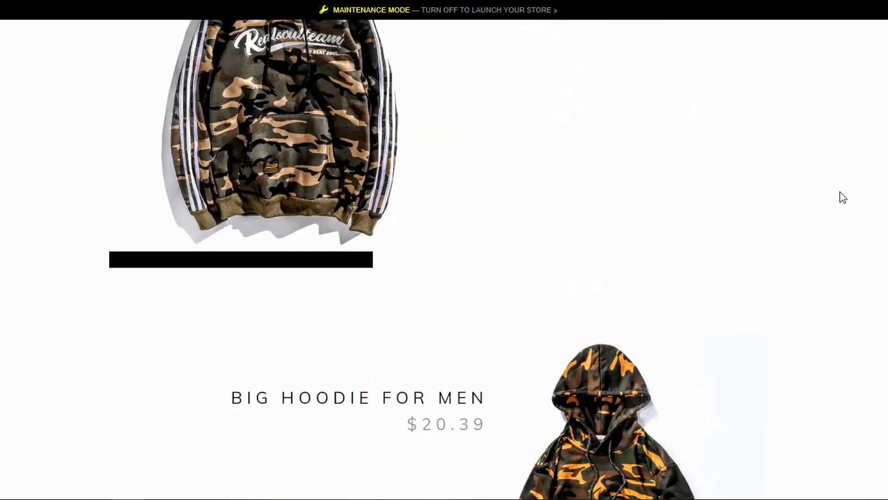
{"action": "scroll", "coordinate": [843, 197], "scroll_direction": "down", "scroll_amount": 8}
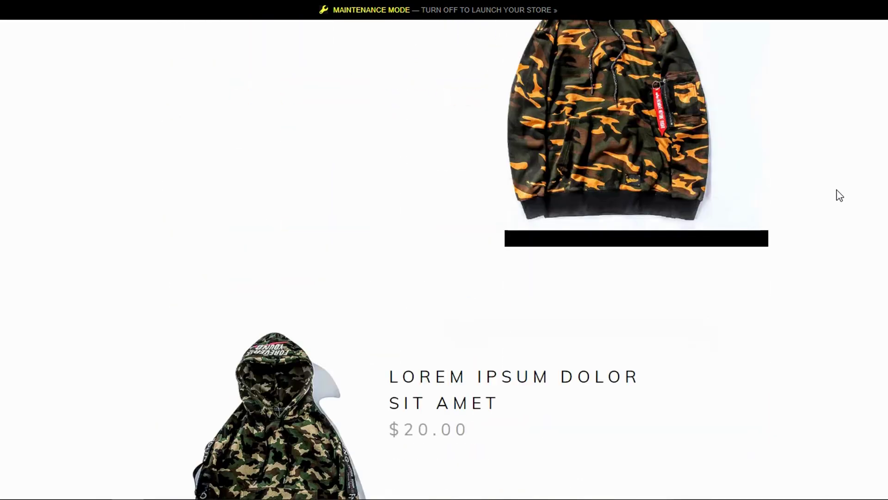
{"action": "scroll", "coordinate": [839, 196], "scroll_direction": "down", "scroll_amount": 11}
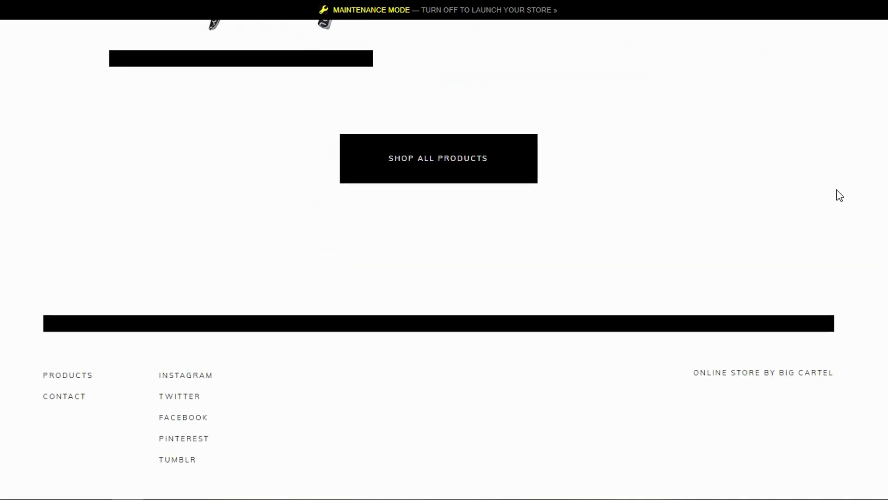
{"action": "scroll", "coordinate": [837, 193], "scroll_direction": "up", "scroll_amount": 1}
{"action": "scroll", "coordinate": [831, 190], "scroll_direction": "down", "scroll_amount": 1}
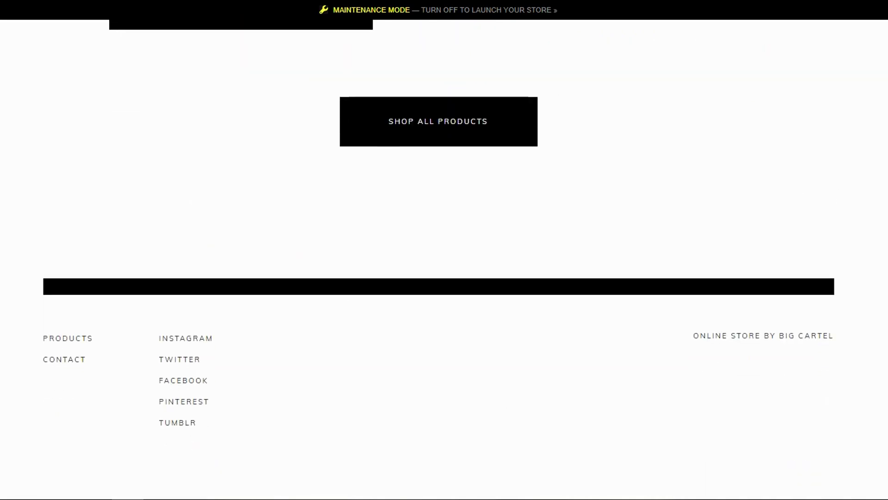
{"action": "scroll", "coordinate": [439, 259], "scroll_direction": "up", "scroll_amount": 15}
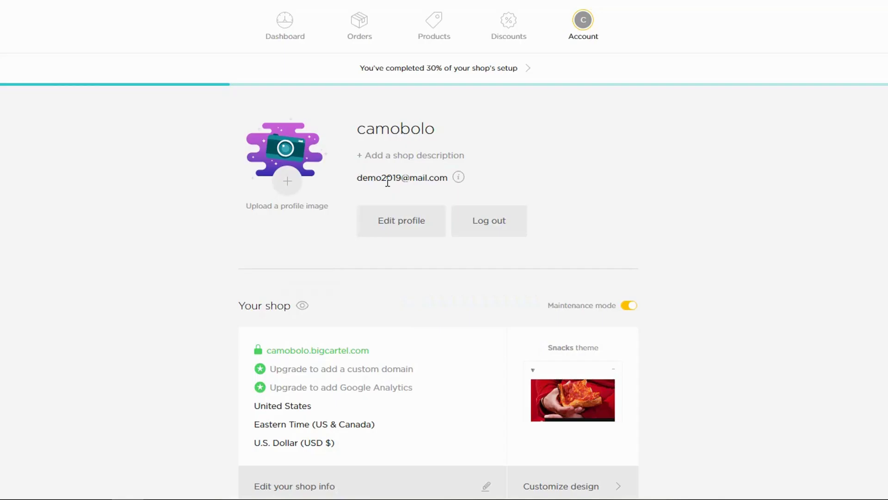
{"action": "scroll", "coordinate": [554, 227], "scroll_direction": "down", "scroll_amount": 3}
{"action": "scroll", "coordinate": [553, 226], "scroll_direction": "up", "scroll_amount": 3}
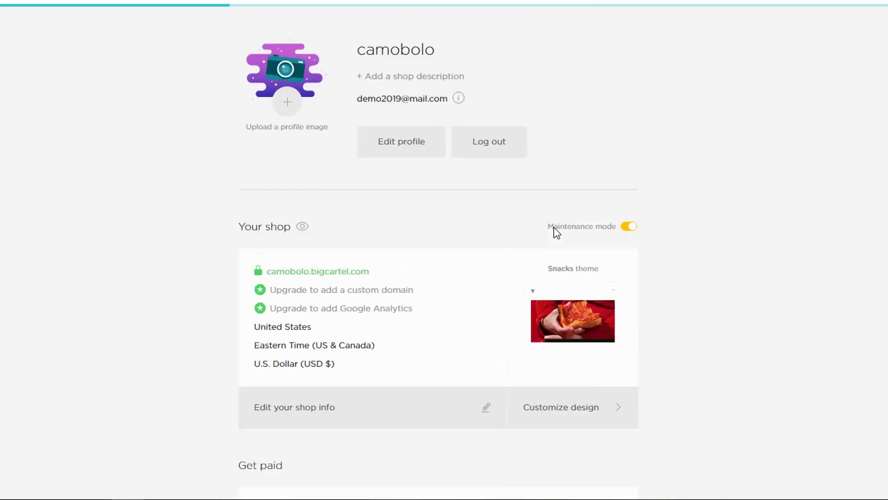
{"action": "scroll", "coordinate": [557, 199], "scroll_direction": "down", "scroll_amount": 4}
{"action": "scroll", "coordinate": [596, 293], "scroll_direction": "down", "scroll_amount": 1}
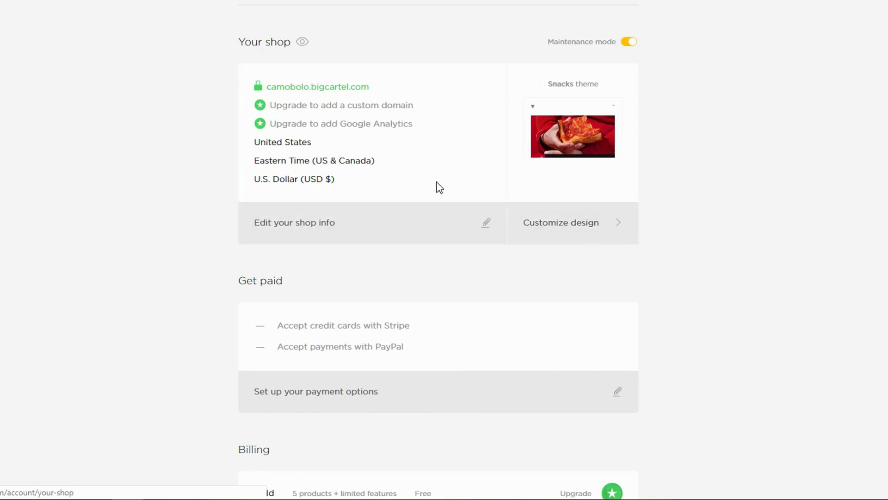
{"action": "scroll", "coordinate": [637, 252], "scroll_direction": "up", "scroll_amount": 4}
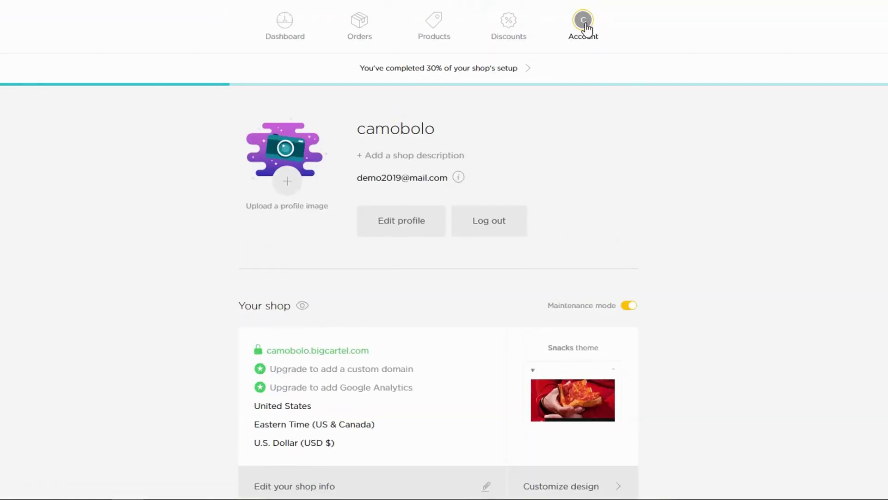
{"action": "scroll", "coordinate": [703, 256], "scroll_direction": "down", "scroll_amount": 3}
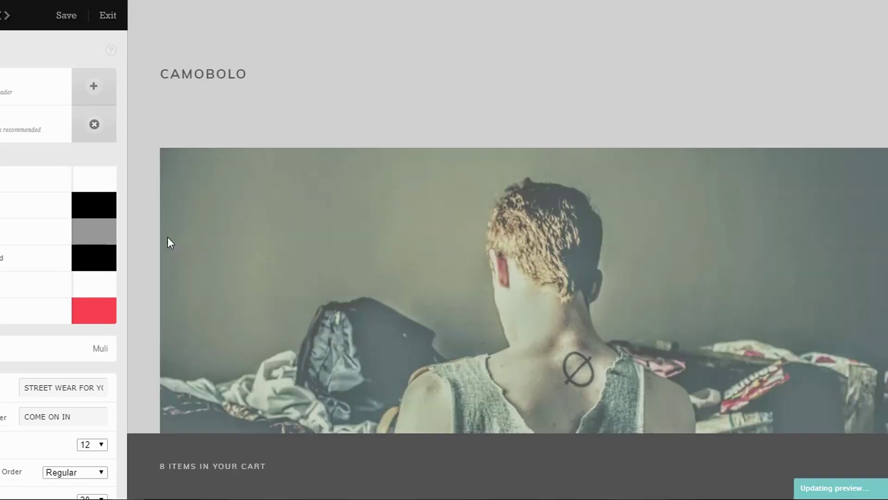
Step: Open the design customizer's list of custom pages to begin adding the About page
{"action": "scroll", "coordinate": [552, 195], "scroll_direction": "down", "scroll_amount": 5}
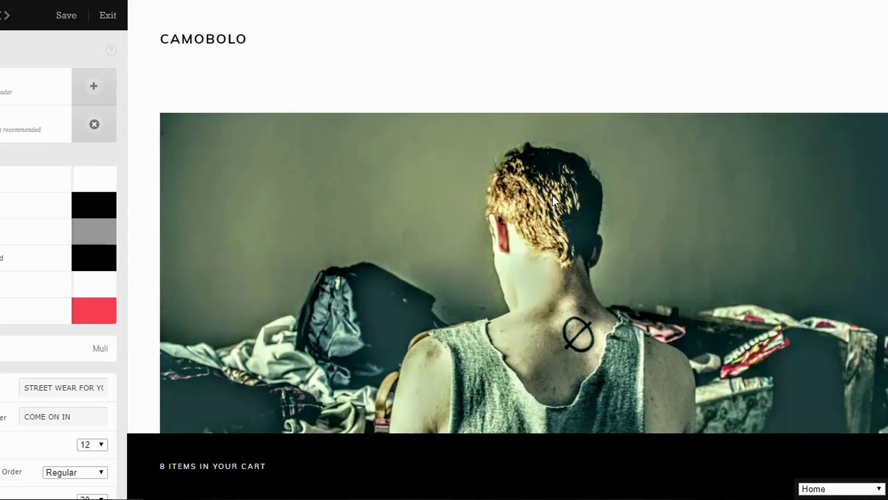
{"action": "scroll", "coordinate": [22, 273], "scroll_direction": "down", "scroll_amount": 2}
{"action": "scroll", "coordinate": [34, 156], "scroll_direction": "up", "scroll_amount": 1}
{"action": "scroll", "coordinate": [35, 156], "scroll_direction": "up", "scroll_amount": 1}
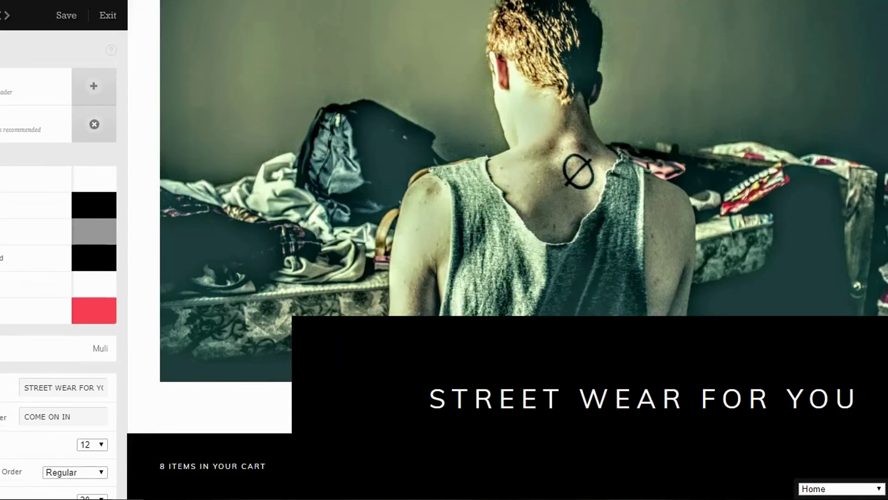
{"action": "left_click", "coordinate": [1, 15]}
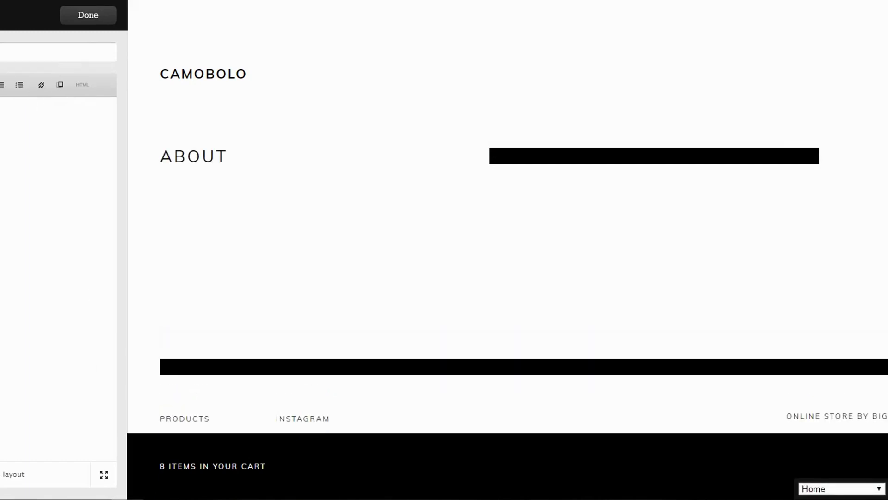
Step: Copy the lorem ipsum paragraphs from the Notepad notes and paste them into the About page body
{"action": "key", "text": "alt+Tab"}
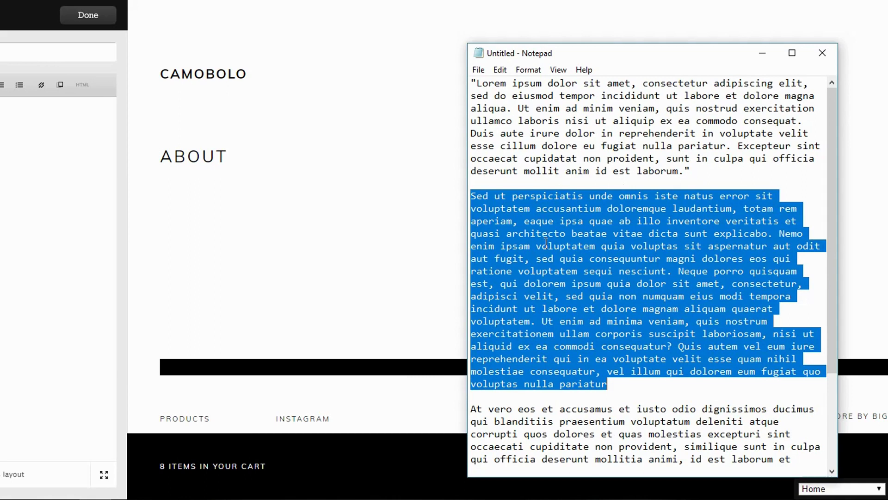
{"action": "left_click", "coordinate": [512, 108]}
{"action": "left_click_drag", "start_coordinate": [476, 84], "coordinate": [810, 462]}
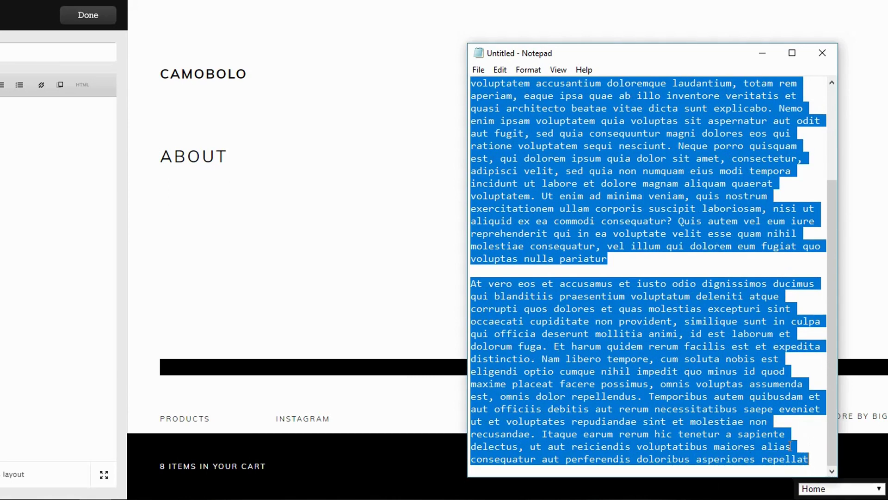
{"action": "right_click", "coordinate": [536, 198]}
{"action": "left_click", "coordinate": [574, 238]}
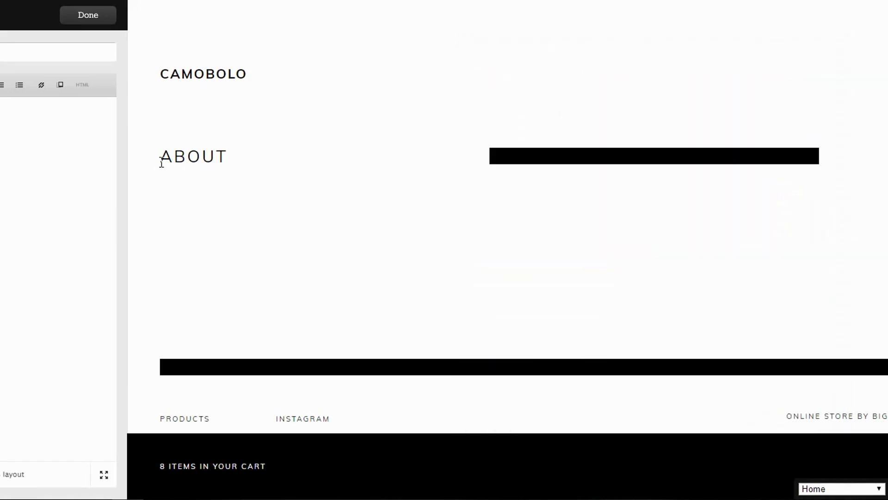
{"action": "key", "text": "ctrl+v"}
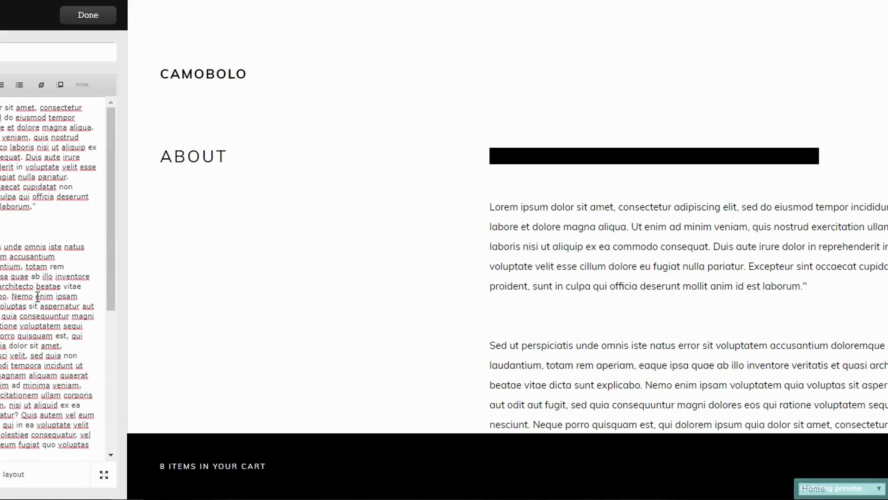
{"action": "scroll", "coordinate": [39, 296], "scroll_direction": "up", "scroll_amount": 5}
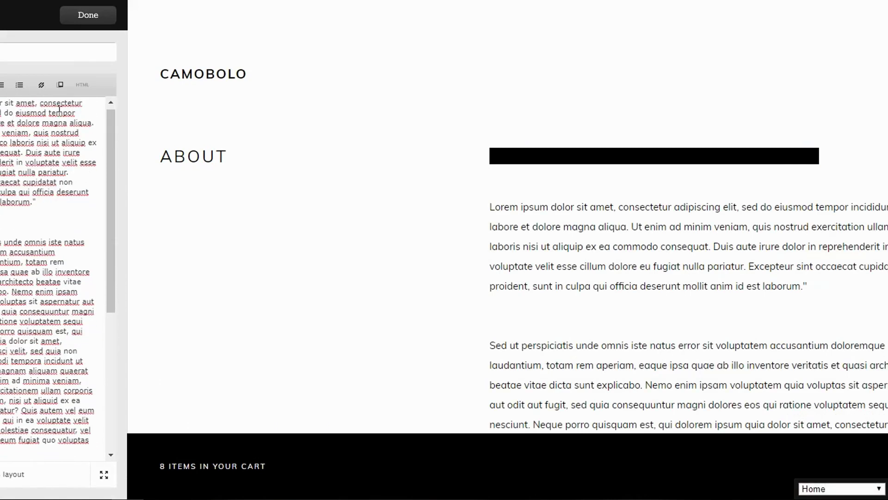
Step: Finish the About page, review it in the preview, then reopen and close its editor
{"action": "left_click", "coordinate": [88, 15]}
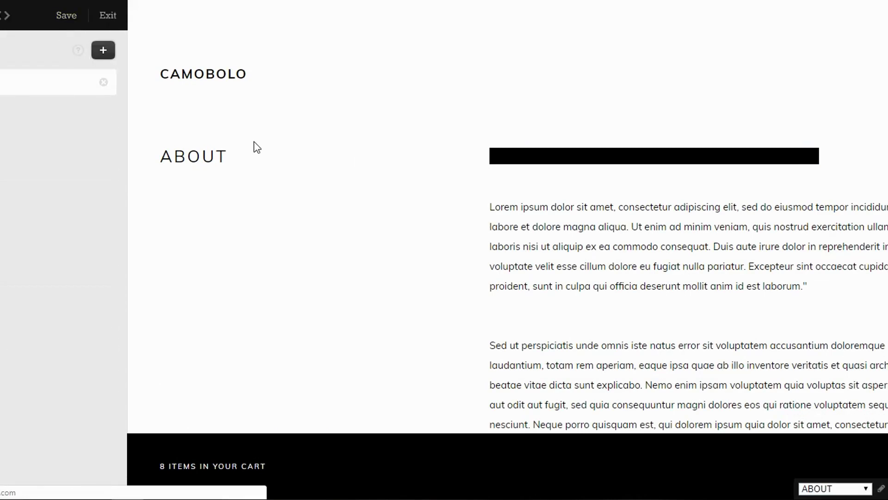
{"action": "scroll", "coordinate": [777, 148], "scroll_direction": "down", "scroll_amount": 10}
{"action": "scroll", "coordinate": [833, 208], "scroll_direction": "down", "scroll_amount": 3}
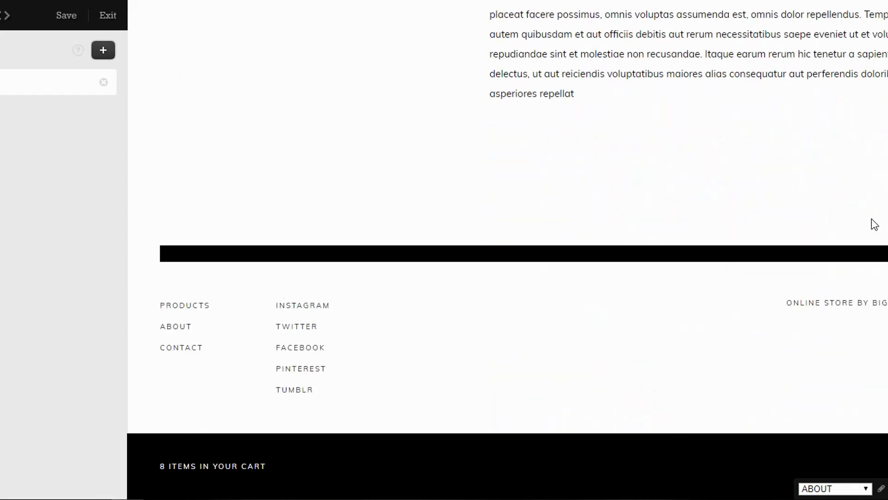
{"action": "scroll", "coordinate": [837, 248], "scroll_direction": "up", "scroll_amount": 8}
{"action": "scroll", "coordinate": [786, 241], "scroll_direction": "down", "scroll_amount": 5}
{"action": "scroll", "coordinate": [805, 232], "scroll_direction": "down", "scroll_amount": 4}
{"action": "left_click", "coordinate": [835, 489]}
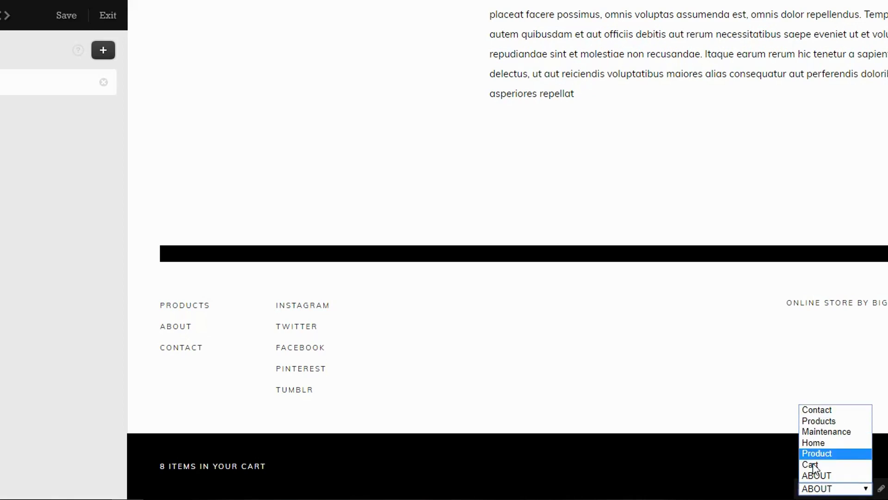
{"action": "left_click", "coordinate": [881, 489]}
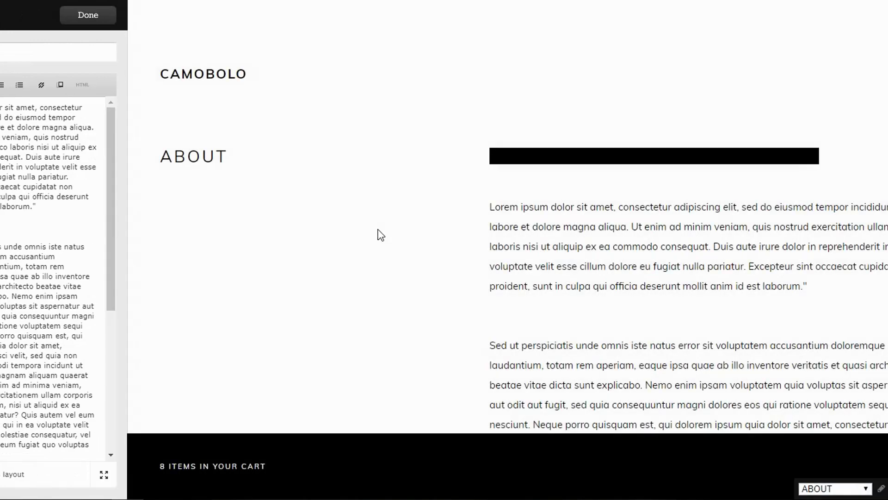
{"action": "left_click", "coordinate": [86, 18]}
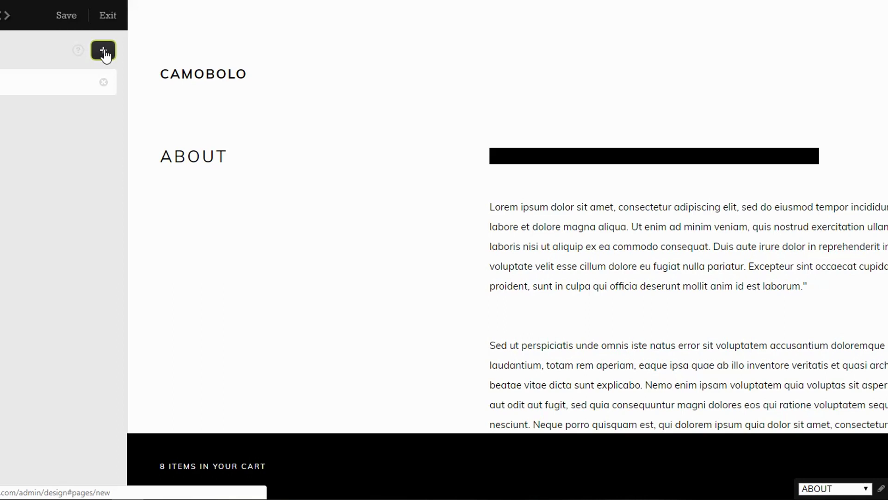
Step: Create a Terms of Use page filled with the pasted lorem ipsum text
{"action": "scroll", "coordinate": [312, 188], "scroll_direction": "down", "scroll_amount": 3}
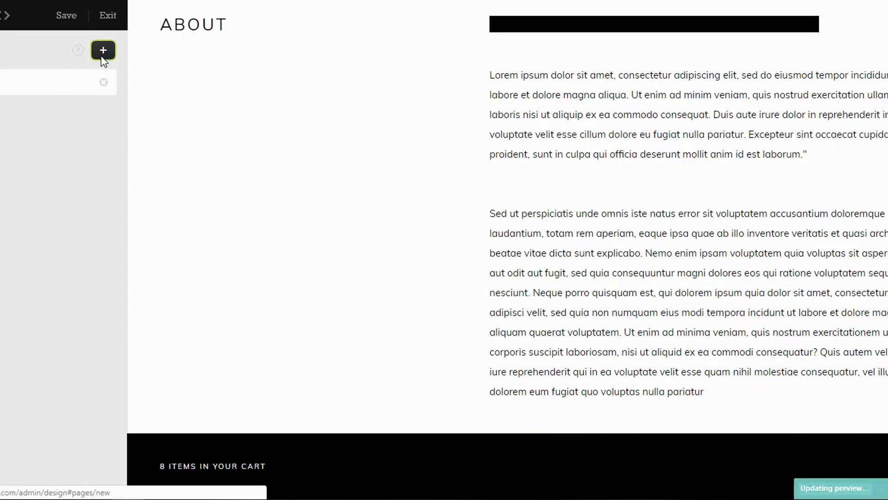
{"action": "left_click", "coordinate": [103, 55]}
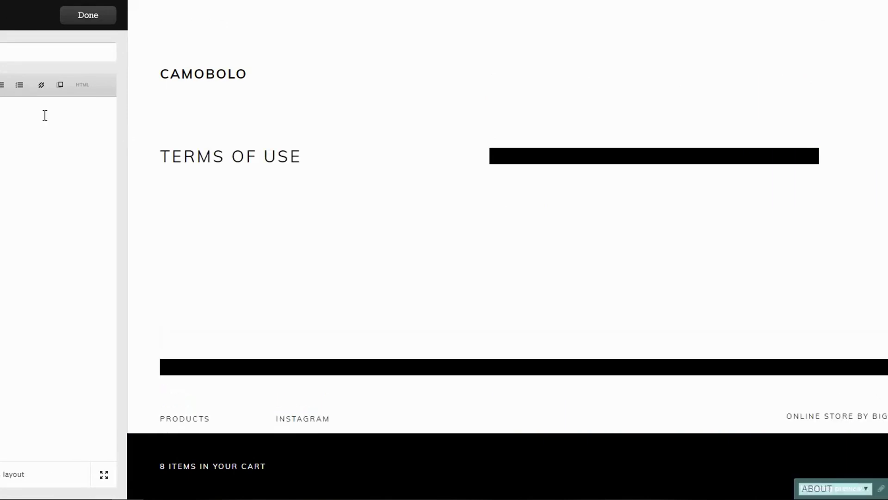
{"action": "key", "text": "ctrl+v"}
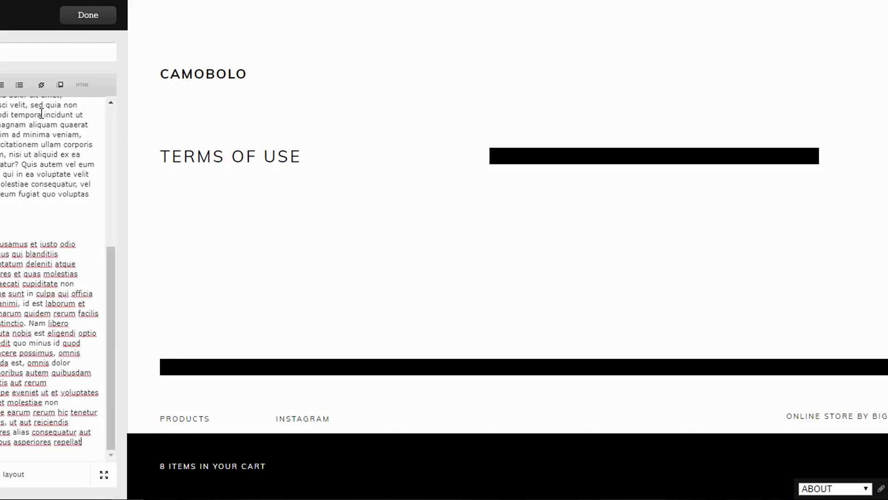
{"action": "left_click", "coordinate": [74, 18]}
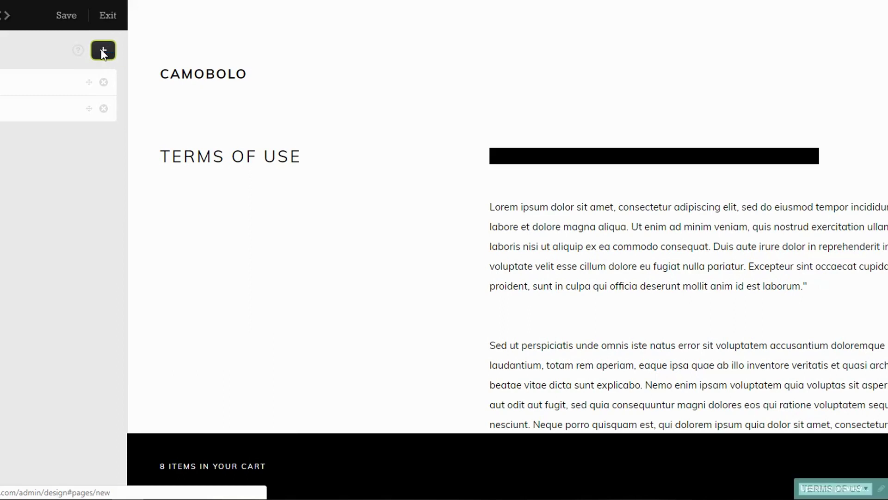
Step: Create a Privacy Policy page filled with the same lorem ipsum text
{"action": "left_click", "coordinate": [101, 51]}
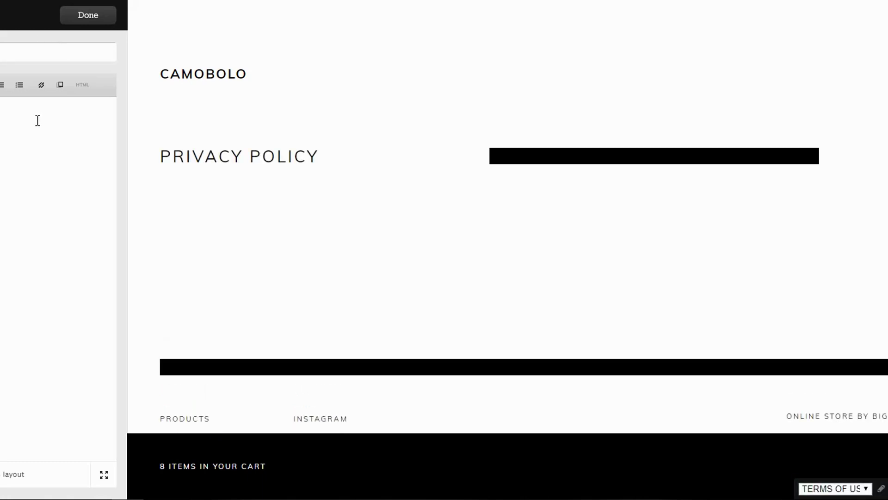
{"action": "key", "text": "ctrl+v"}
{"action": "left_click", "coordinate": [92, 19]}
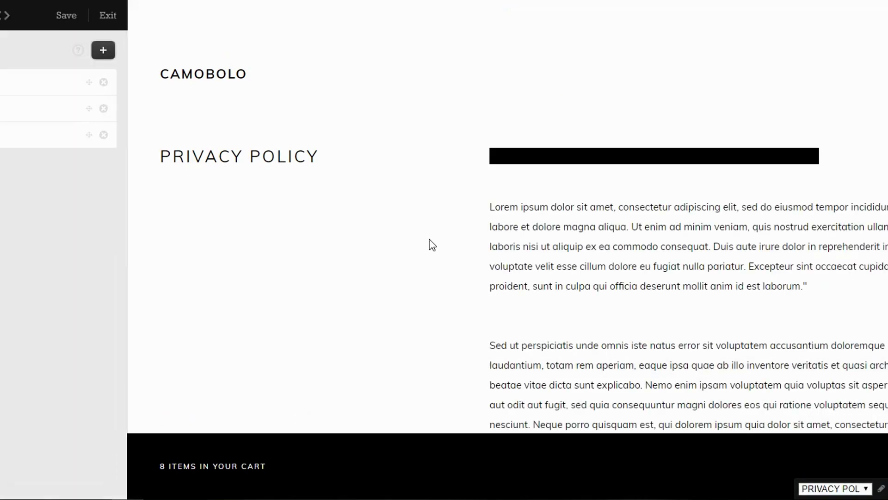
Step: Save the theme design changes and switch the preview to the Home page
{"action": "left_click", "coordinate": [67, 17]}
{"action": "left_click", "coordinate": [833, 489]}
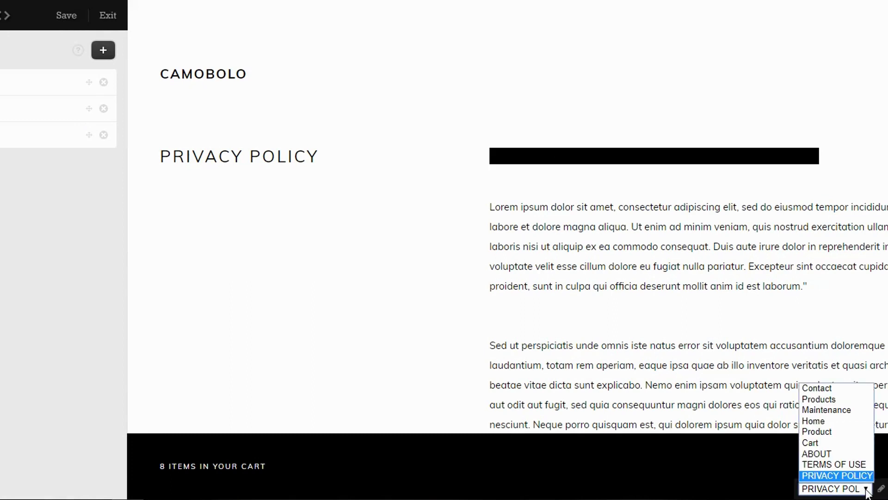
{"action": "left_click", "coordinate": [821, 421]}
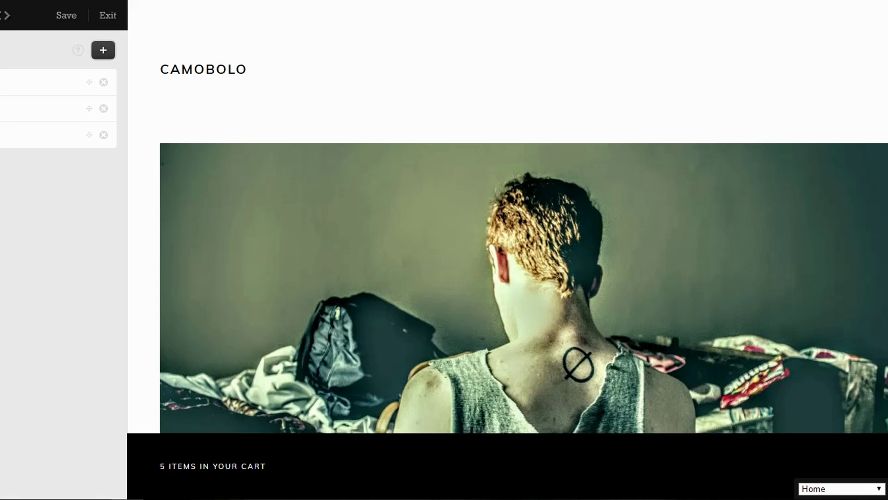
Step: Scroll the Home page preview down to the BIG HOODIE FOR MEN product at $20.39
{"action": "scroll", "coordinate": [524, 217], "scroll_direction": "down", "scroll_amount": 10}
{"action": "scroll", "coordinate": [524, 217], "scroll_direction": "up", "scroll_amount": 3}
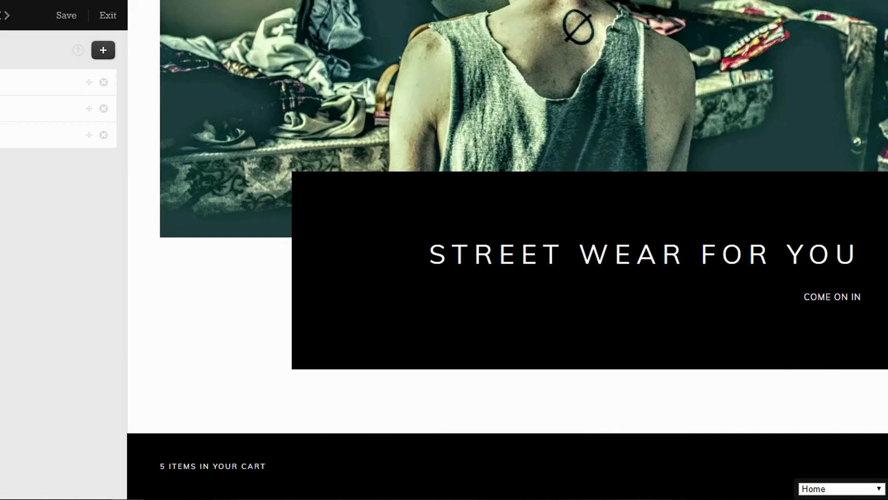
{"action": "scroll", "coordinate": [885, 181], "scroll_direction": "down", "scroll_amount": 10}
{"action": "scroll", "coordinate": [885, 181], "scroll_direction": "up", "scroll_amount": 8}
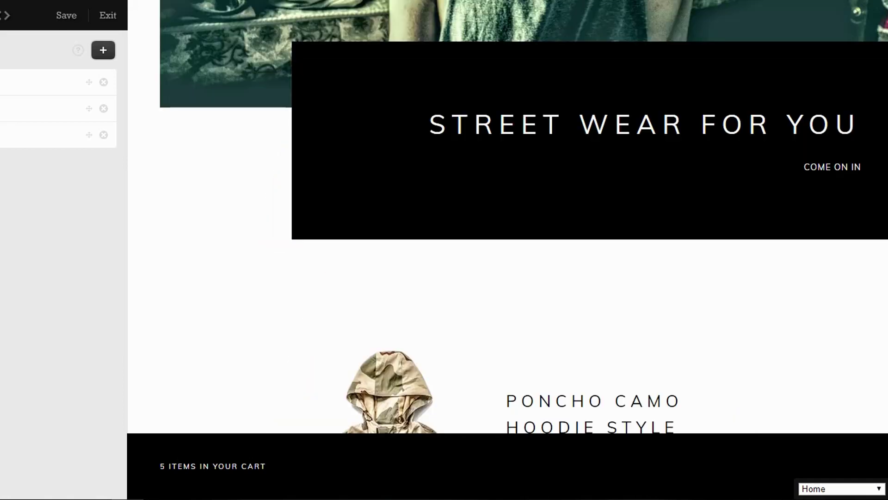
{"action": "scroll", "coordinate": [885, 182], "scroll_direction": "down", "scroll_amount": 20}
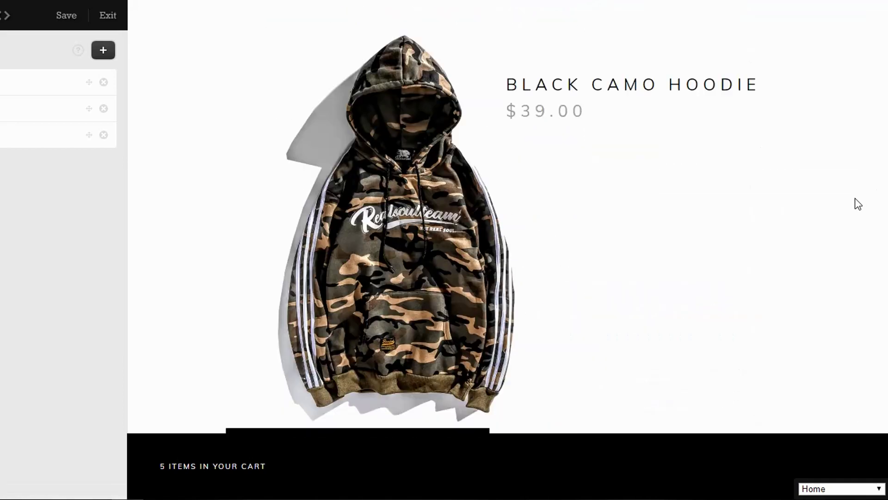
{"action": "scroll", "coordinate": [858, 209], "scroll_direction": "down", "scroll_amount": 8}
{"action": "scroll", "coordinate": [507, 216], "scroll_direction": "down", "scroll_amount": 15}
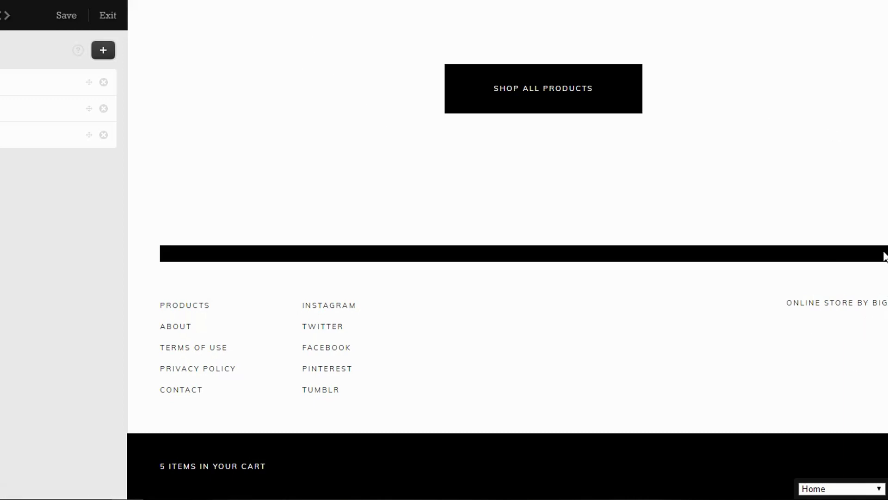
{"action": "scroll", "coordinate": [872, 304], "scroll_direction": "up", "scroll_amount": 15}
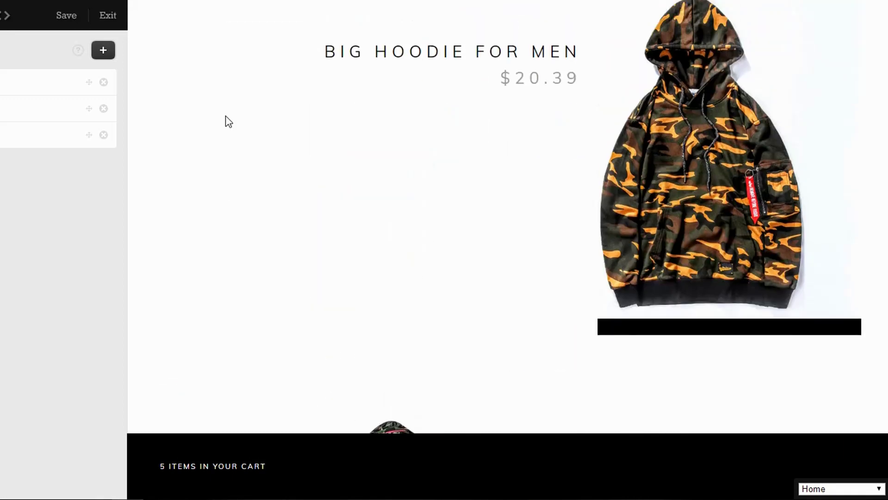
Step: Leave the design editor, confirming the prompt, and open the live camobolo storefront
{"action": "left_click", "coordinate": [110, 18]}
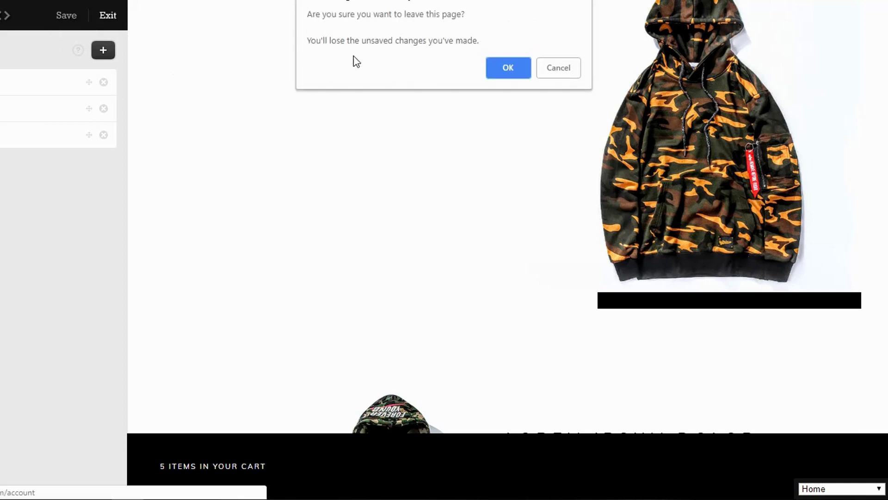
{"action": "left_click", "coordinate": [513, 71]}
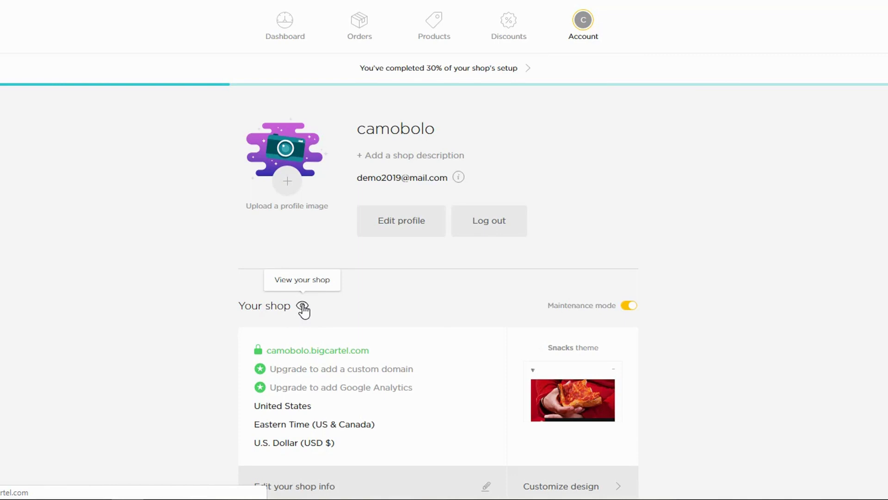
{"action": "left_click", "coordinate": [303, 307]}
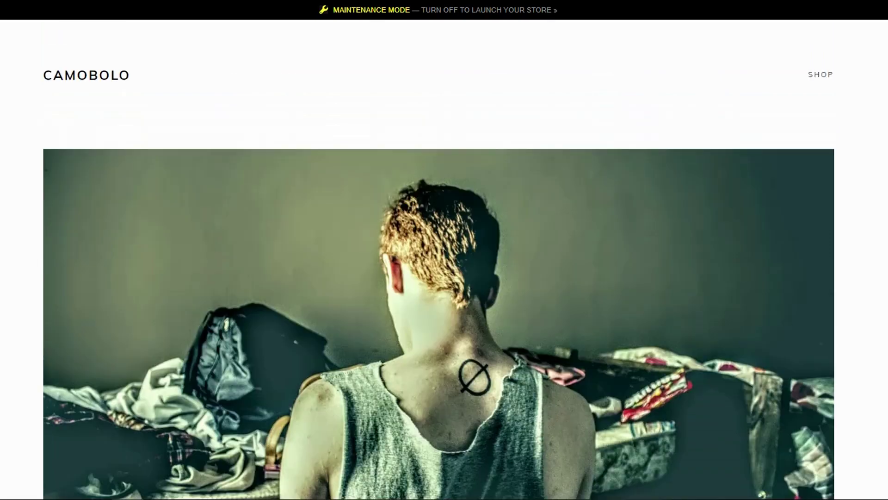
Step: Browse the storefront down to the Lorem Ipsum Dolor Sit Amet product
{"action": "scroll", "coordinate": [444, 259], "scroll_direction": "down", "scroll_amount": 10}
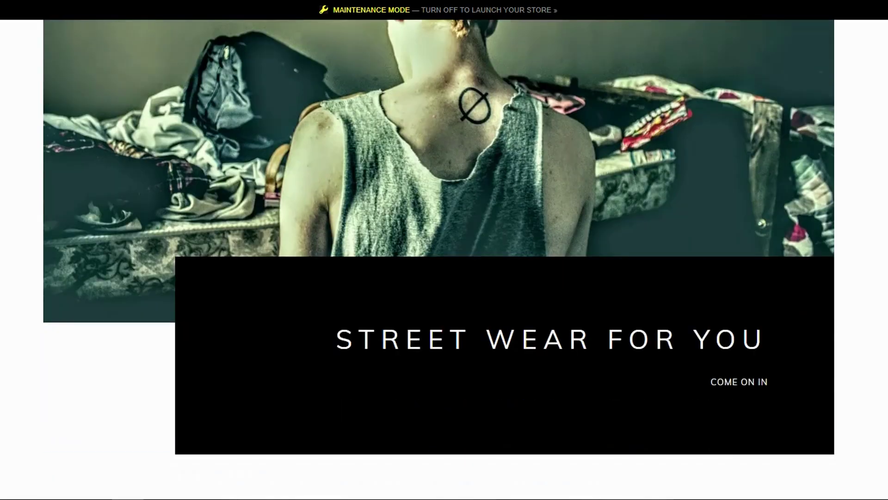
{"action": "scroll", "coordinate": [444, 259], "scroll_direction": "up", "scroll_amount": 10}
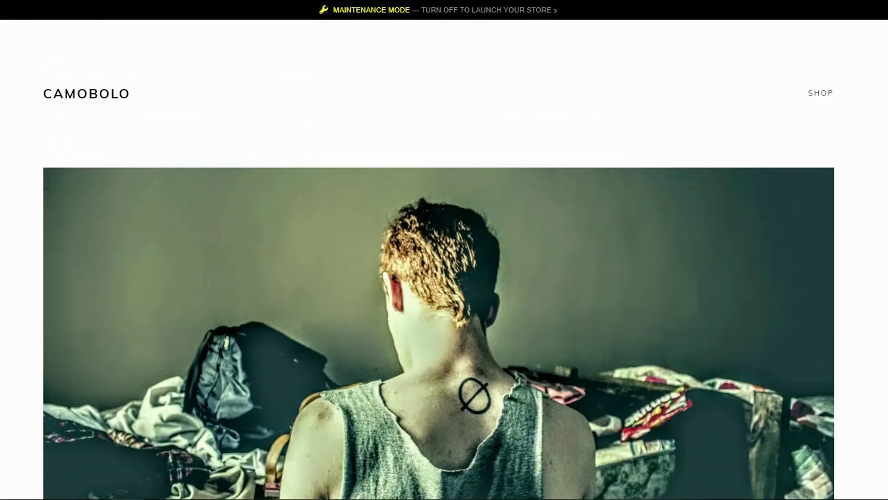
{"action": "scroll", "coordinate": [485, 90], "scroll_direction": "down", "scroll_amount": 1}
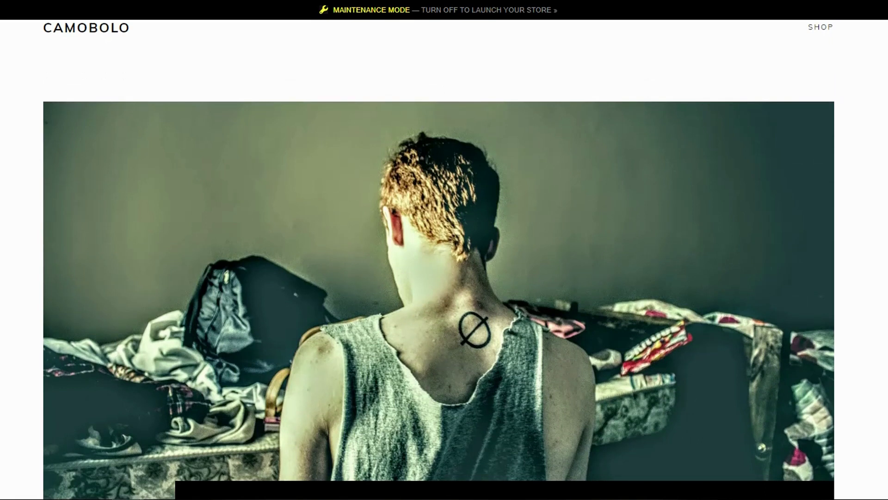
{"action": "scroll", "coordinate": [439, 266], "scroll_direction": "down", "scroll_amount": 1}
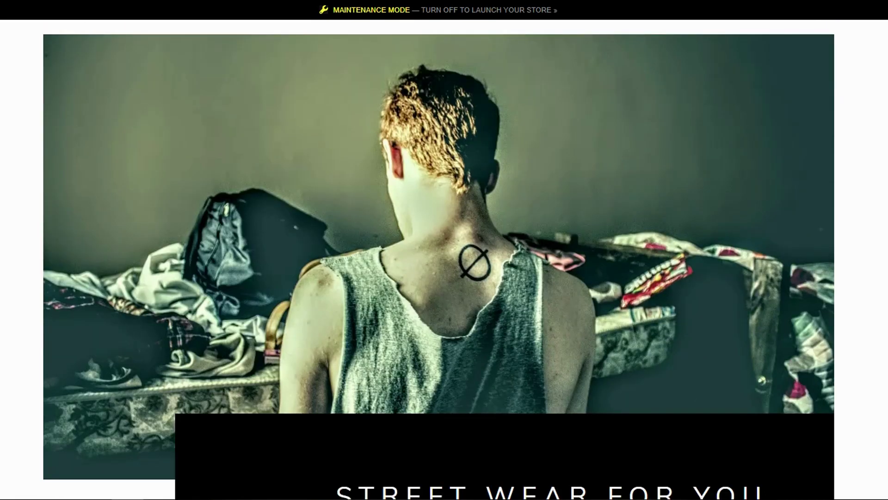
{"action": "scroll", "coordinate": [439, 259], "scroll_direction": "down", "scroll_amount": 5}
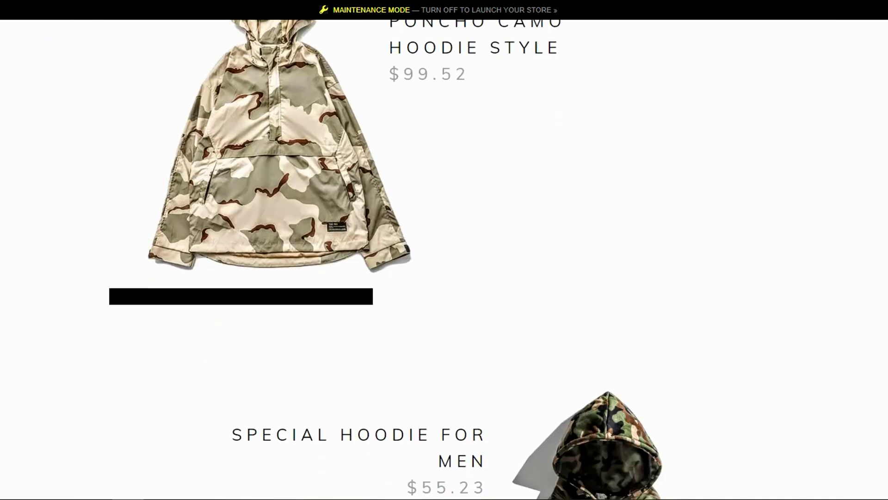
{"action": "scroll", "coordinate": [439, 260], "scroll_direction": "up", "scroll_amount": 3}
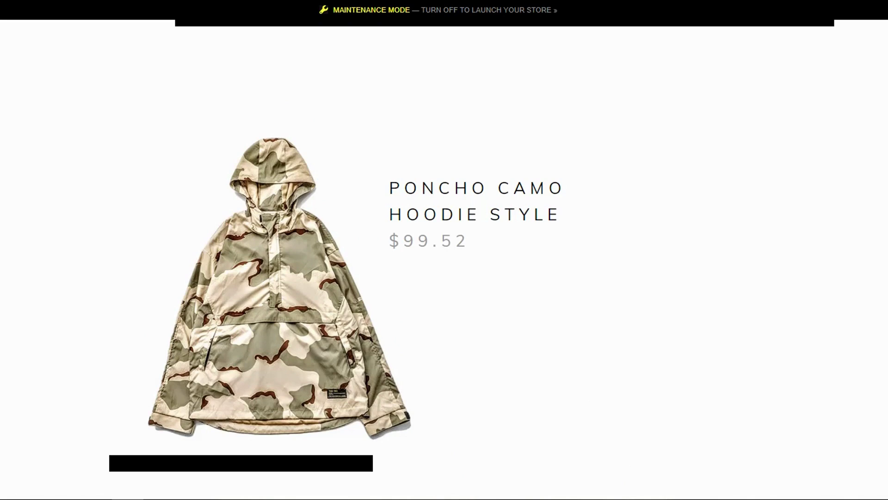
{"action": "scroll", "coordinate": [445, 259], "scroll_direction": "down", "scroll_amount": 7}
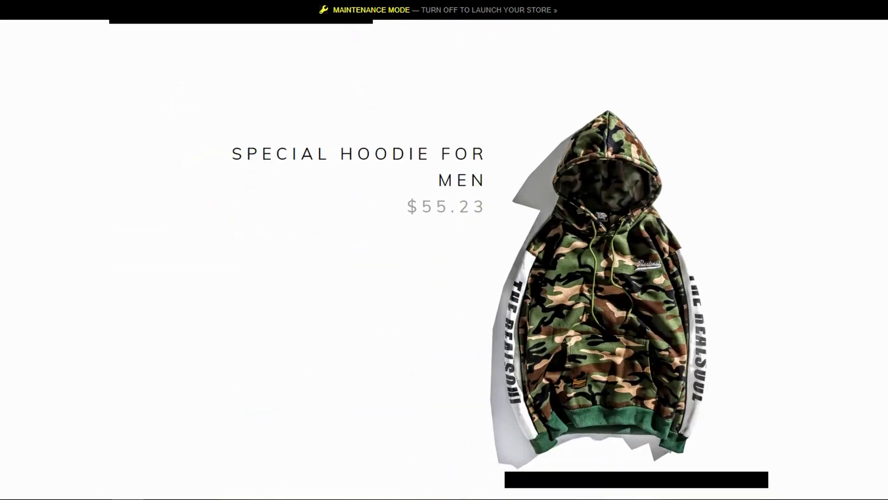
{"action": "scroll", "coordinate": [444, 259], "scroll_direction": "down", "scroll_amount": 4}
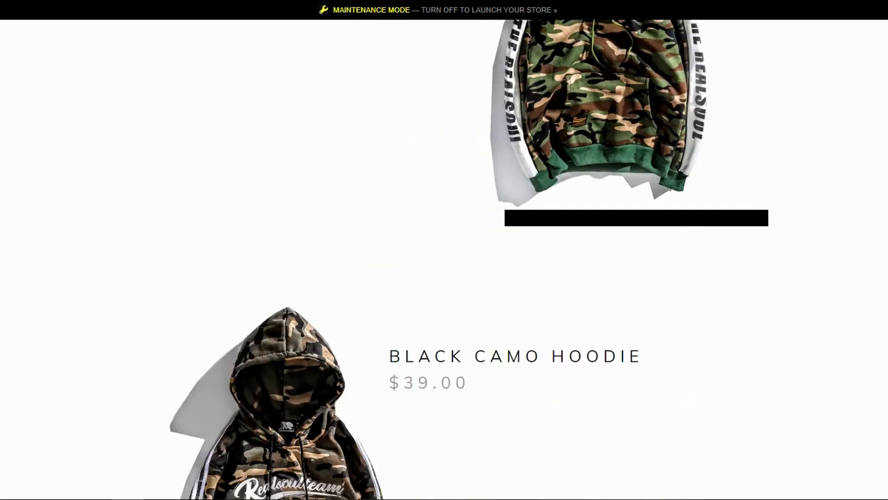
{"action": "scroll", "coordinate": [444, 259], "scroll_direction": "down", "scroll_amount": 16}
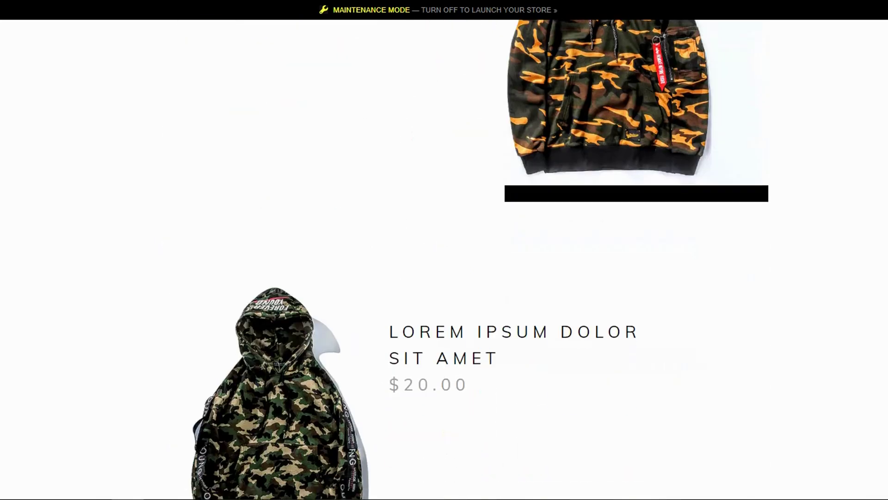
{"action": "scroll", "coordinate": [833, 298], "scroll_direction": "down", "scroll_amount": 8}
{"action": "scroll", "coordinate": [805, 296], "scroll_direction": "up", "scroll_amount": 5}
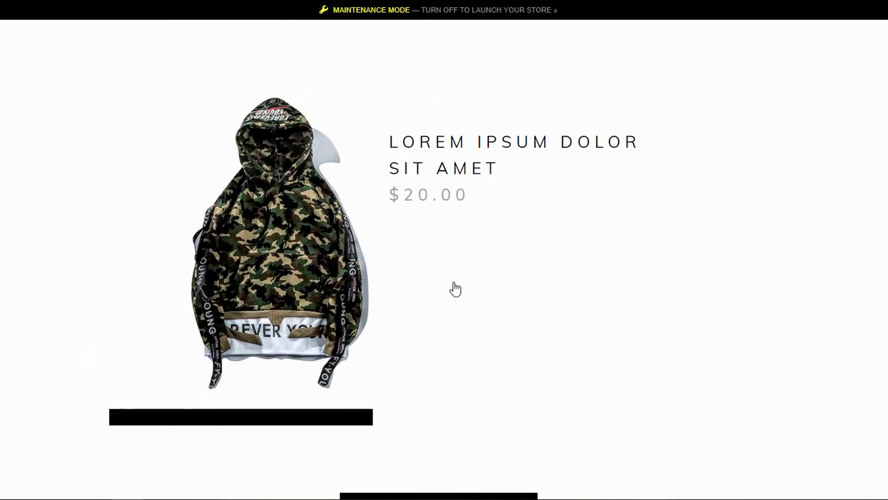
Step: Open the Lorem Ipsum Dolor Sit Amet product page showing its $20.00 price
{"action": "left_click", "coordinate": [272, 248]}
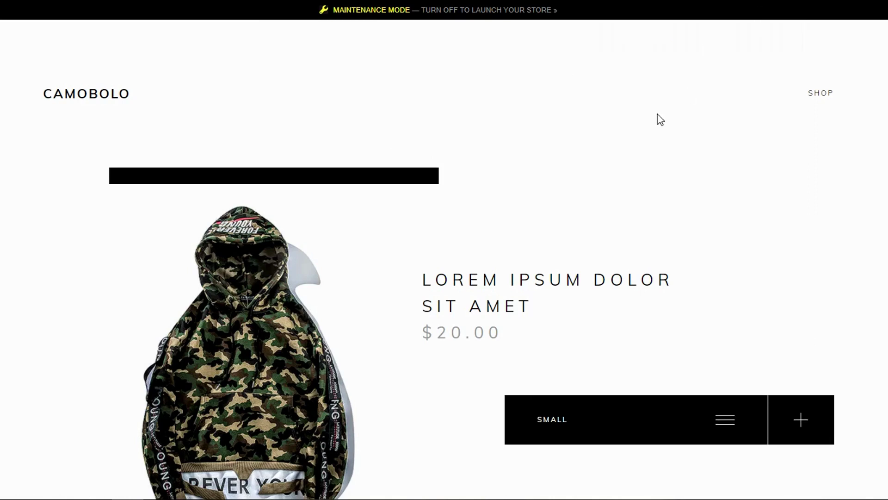
{"action": "scroll", "coordinate": [606, 133], "scroll_direction": "down", "scroll_amount": 4}
{"action": "scroll", "coordinate": [608, 135], "scroll_direction": "down", "scroll_amount": 3}
{"action": "scroll", "coordinate": [608, 133], "scroll_direction": "up", "scroll_amount": 4}
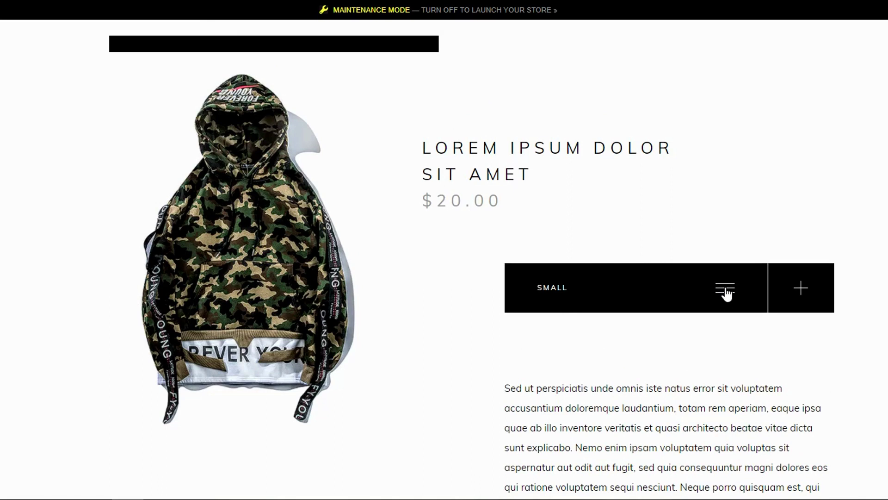
Step: Check the Small, Medium and Large size options, leaving SMALL selected
{"action": "left_click", "coordinate": [726, 293]}
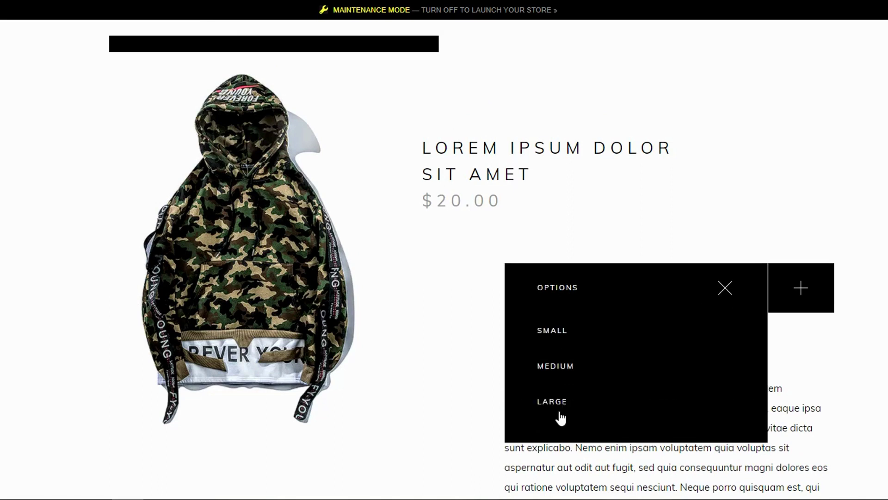
{"action": "left_click", "coordinate": [720, 292]}
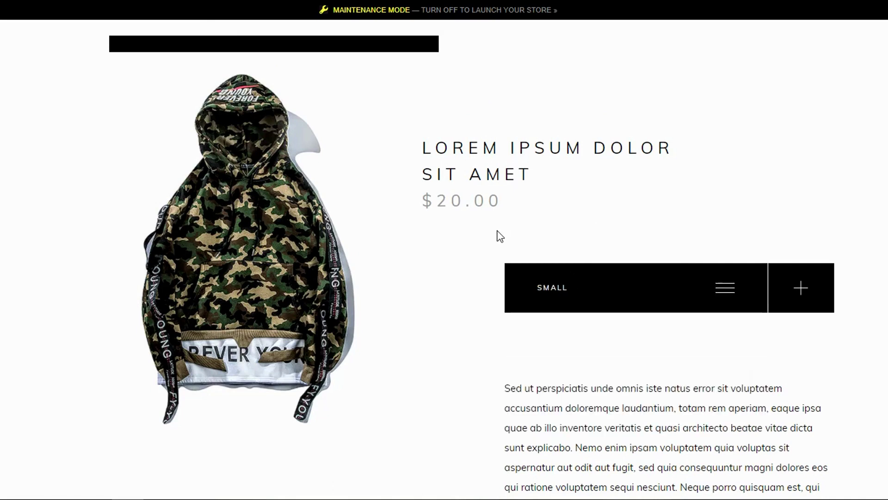
{"action": "scroll", "coordinate": [476, 228], "scroll_direction": "down", "scroll_amount": 1}
{"action": "scroll", "coordinate": [463, 231], "scroll_direction": "down", "scroll_amount": 10}
{"action": "scroll", "coordinate": [437, 234], "scroll_direction": "up", "scroll_amount": 5}
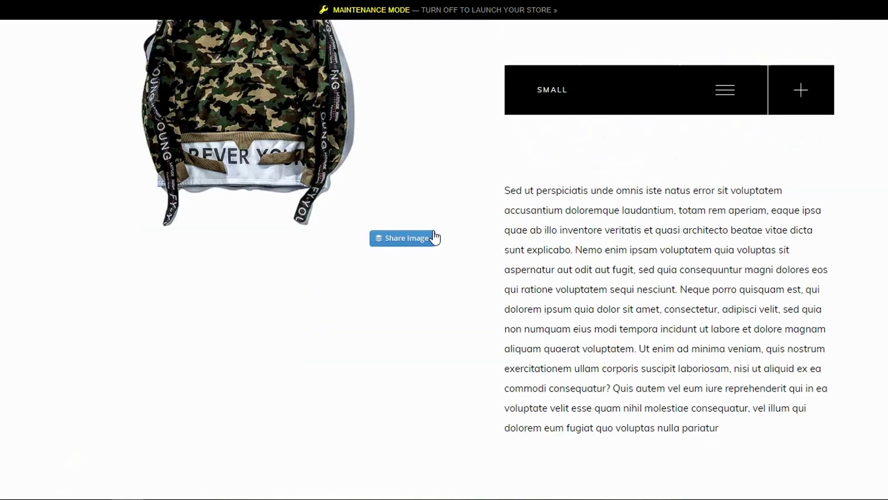
{"action": "scroll", "coordinate": [432, 238], "scroll_direction": "down", "scroll_amount": 3}
{"action": "scroll", "coordinate": [435, 237], "scroll_direction": "down", "scroll_amount": 5}
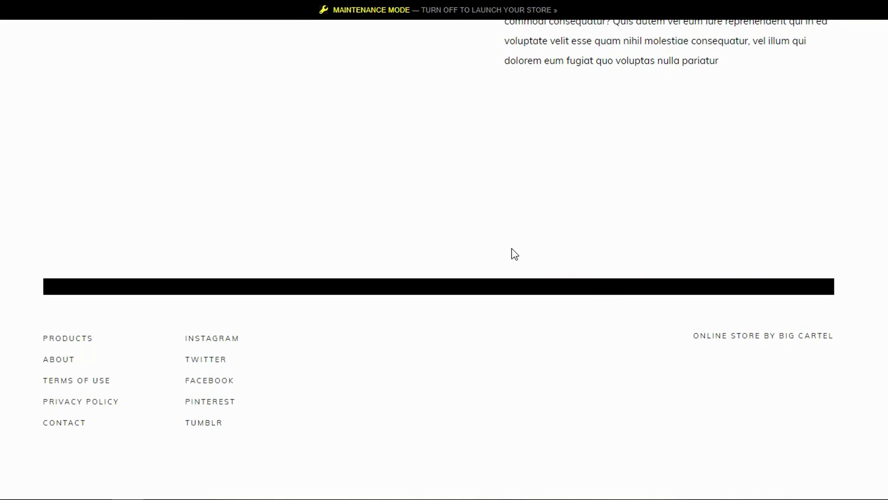
{"action": "scroll", "coordinate": [511, 254], "scroll_direction": "up", "scroll_amount": 15}
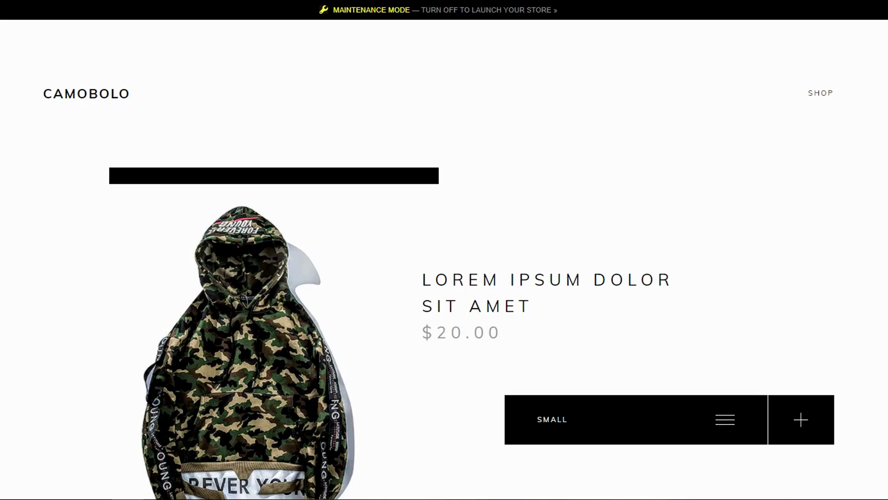
{"action": "scroll", "coordinate": [444, 259], "scroll_direction": "down", "scroll_amount": 12}
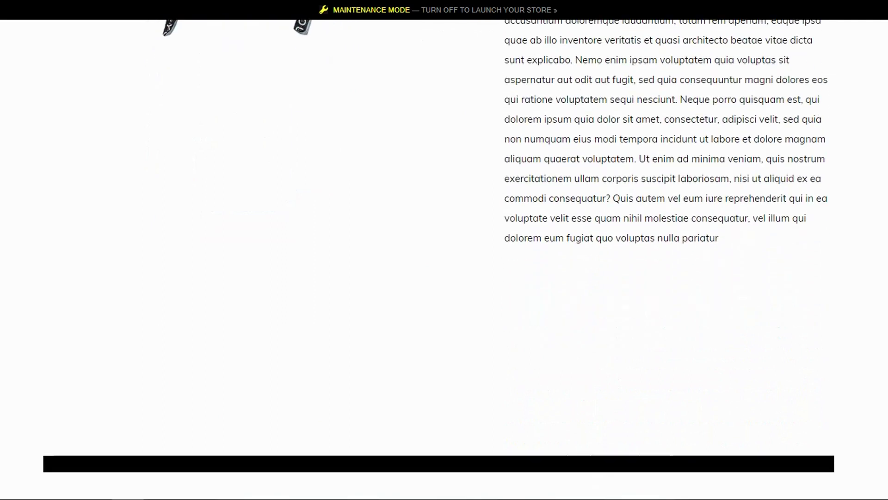
{"action": "scroll", "coordinate": [444, 259], "scroll_direction": "down", "scroll_amount": 3}
{"action": "scroll", "coordinate": [444, 259], "scroll_direction": "up", "scroll_amount": 15}
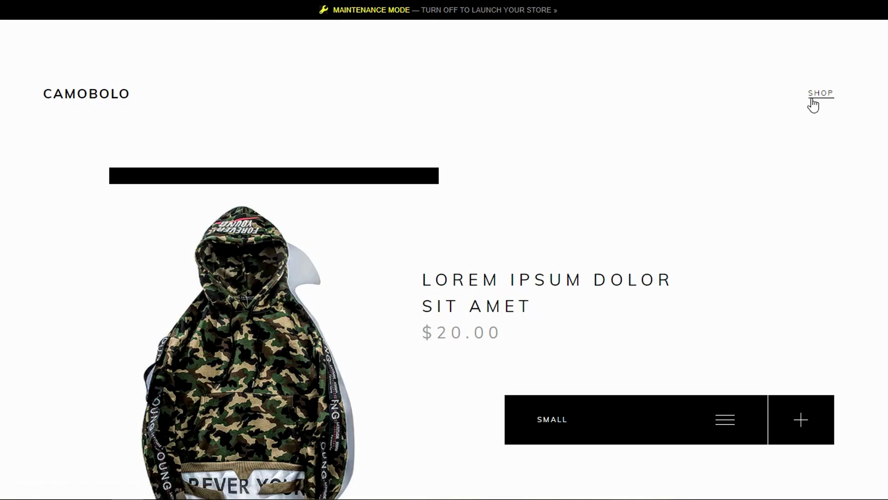
{"action": "scroll", "coordinate": [815, 102], "scroll_direction": "down", "scroll_amount": 10}
{"action": "scroll", "coordinate": [739, 138], "scroll_direction": "up", "scroll_amount": 10}
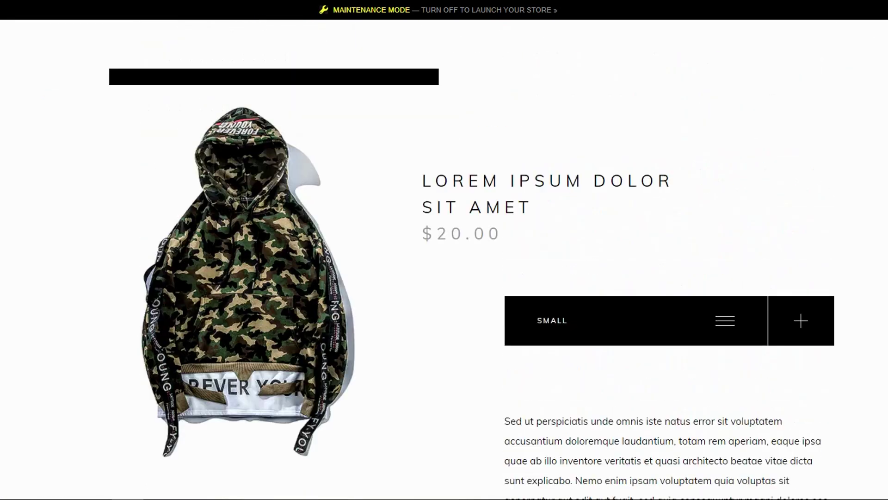